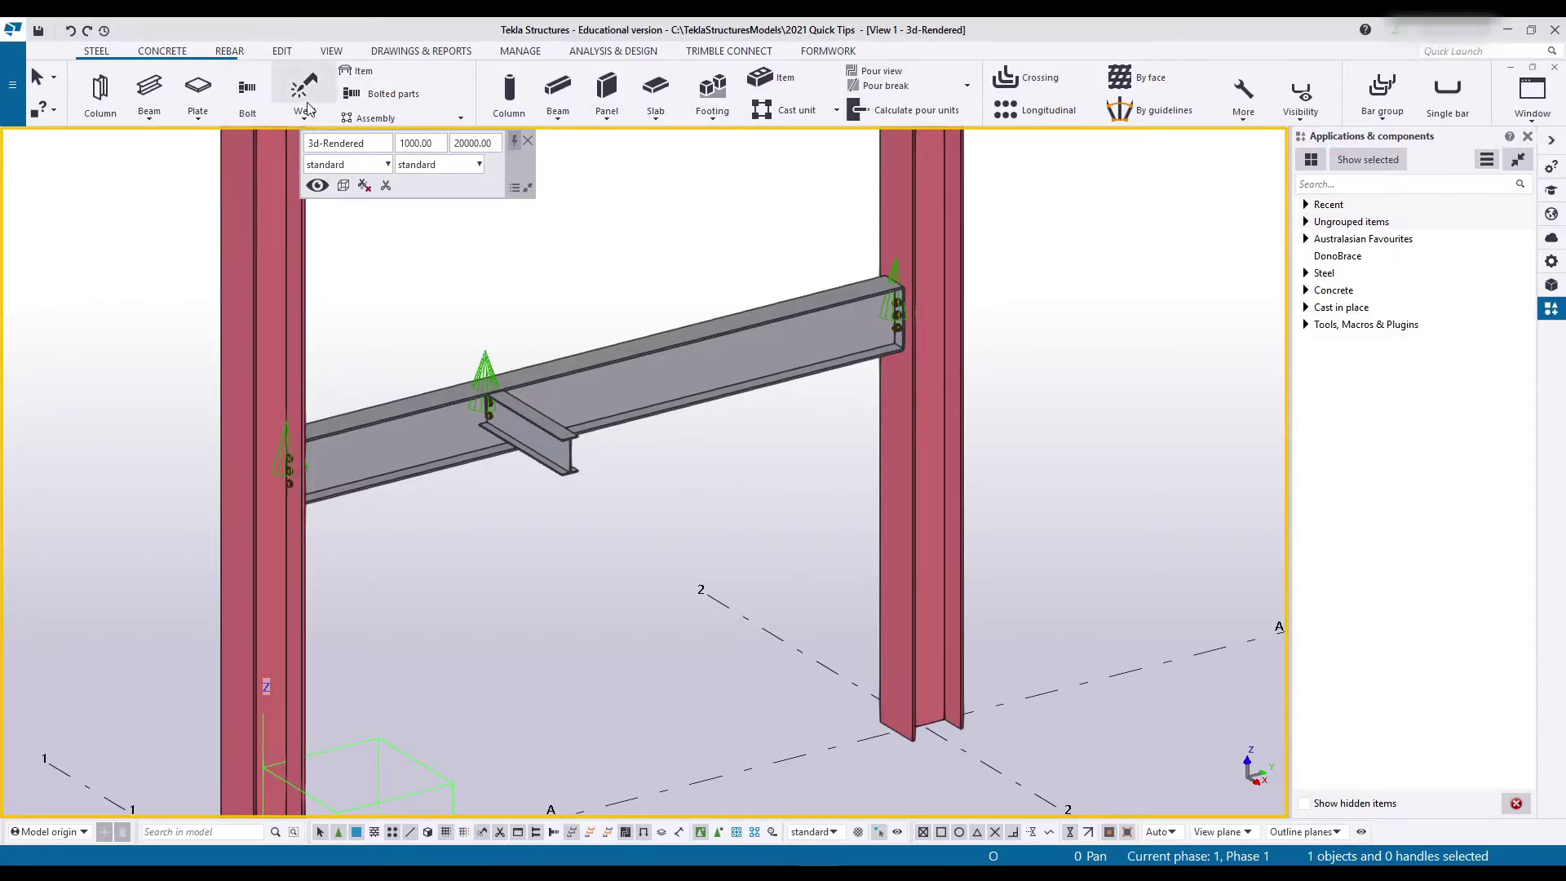
Open the ribbon editor from the interface customization settings.
{"action": "scroll", "coordinate": [308, 107], "scroll_direction": "down", "scroll_amount": 10}
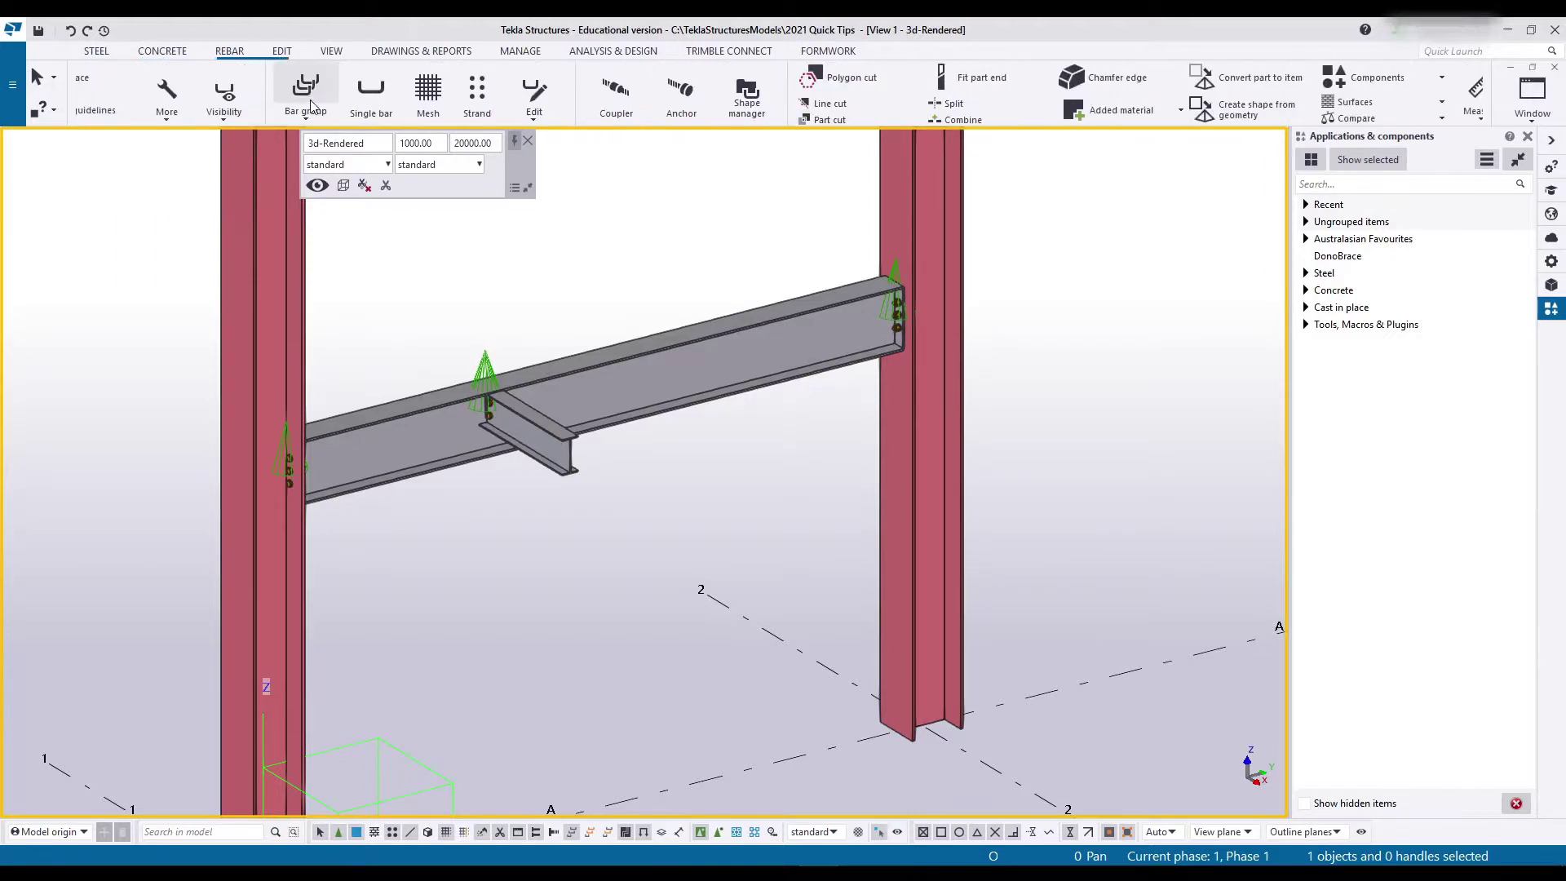
{"action": "scroll", "coordinate": [311, 107], "scroll_direction": "up", "scroll_amount": 10}
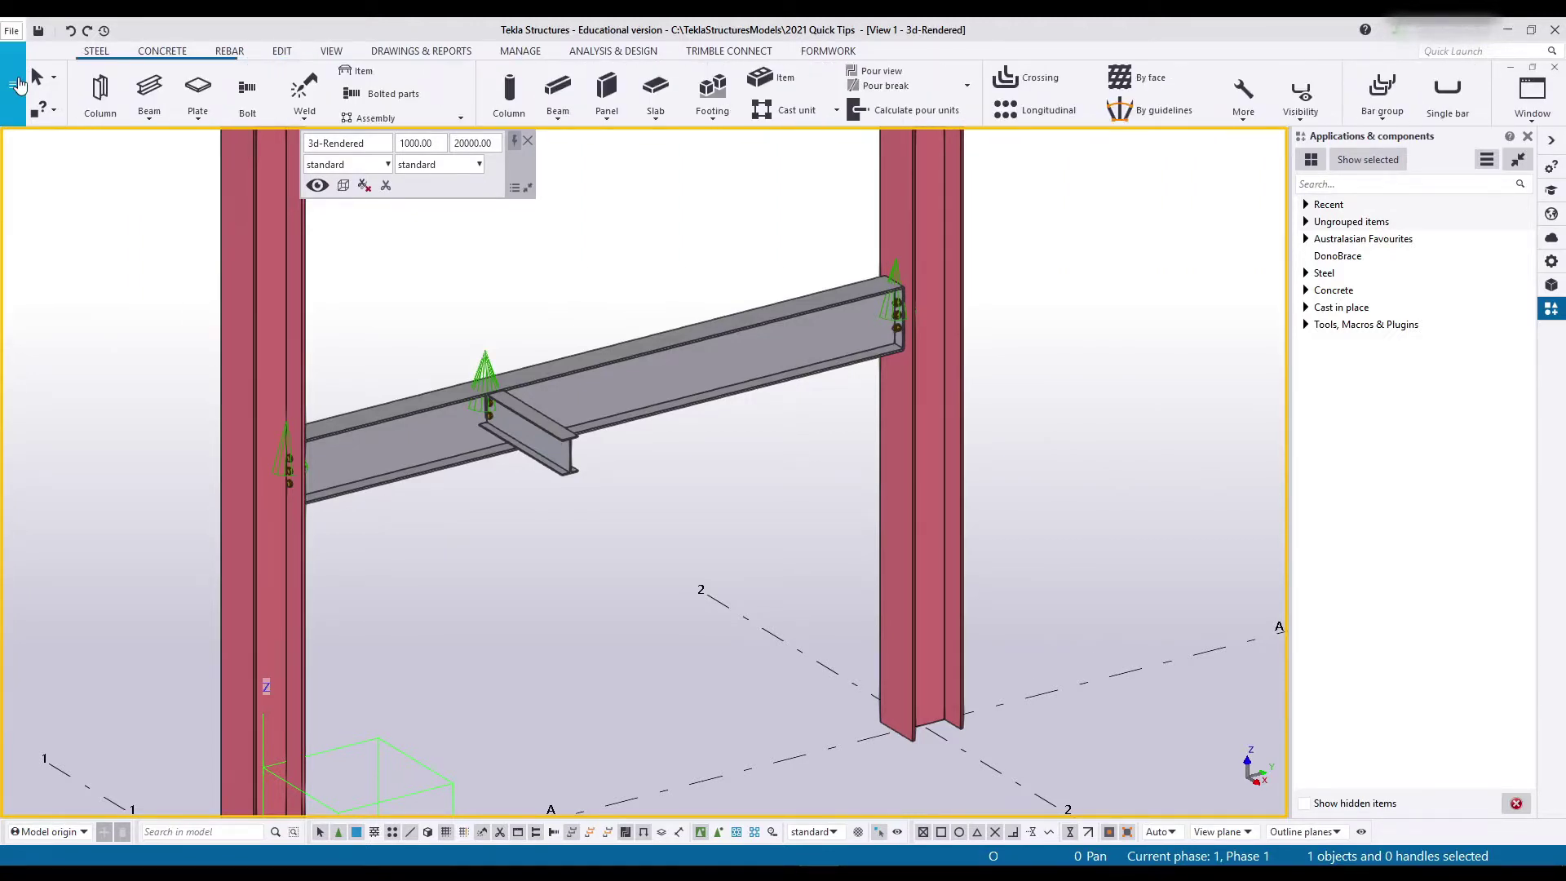
{"action": "left_click", "coordinate": [18, 83]}
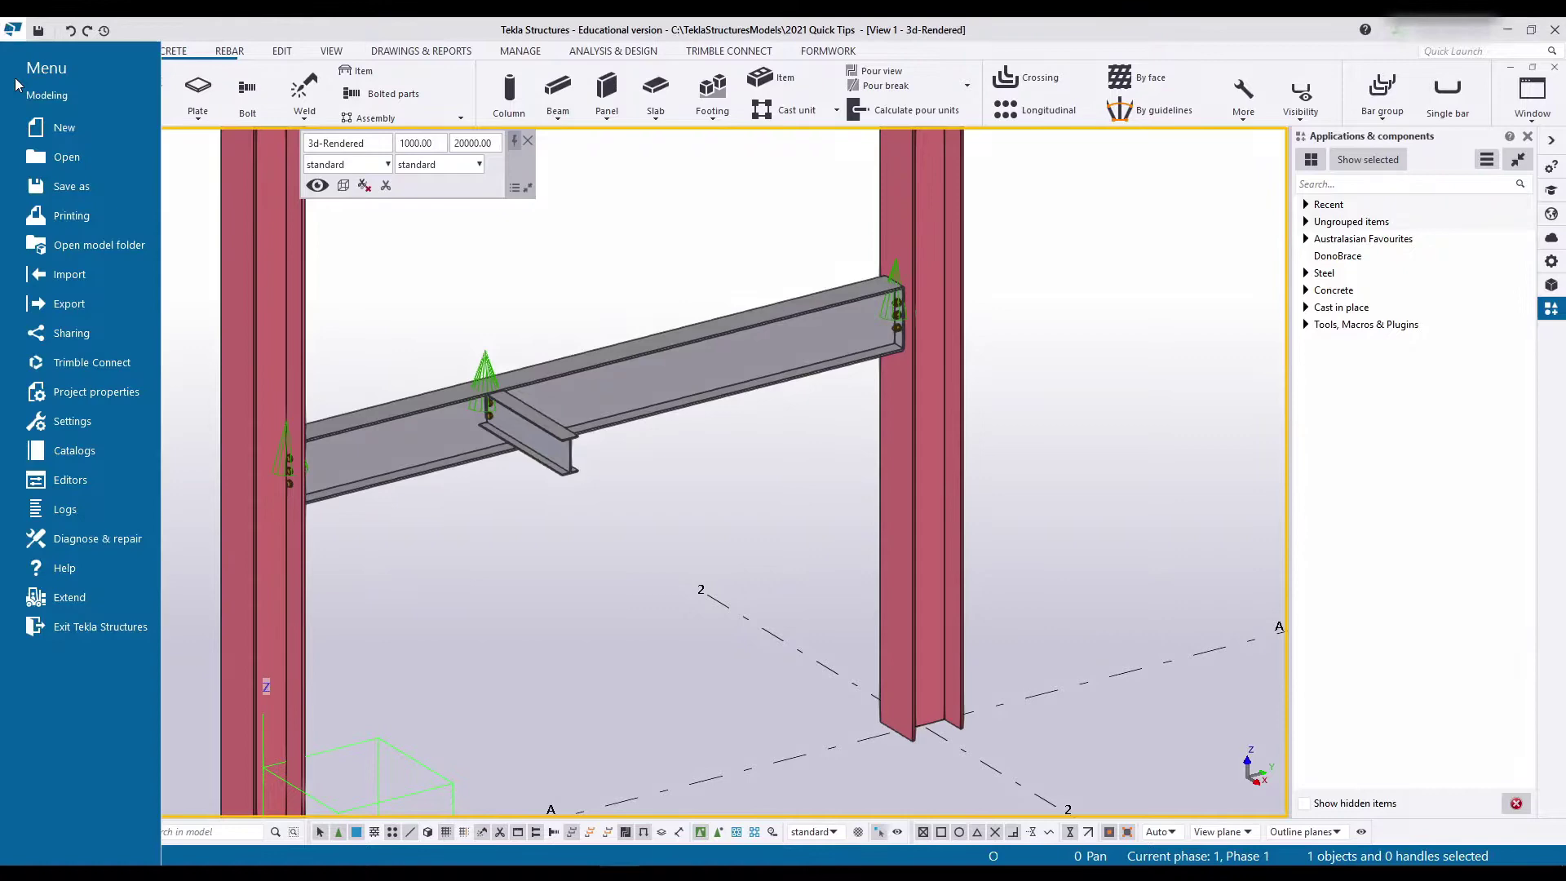
{"action": "left_click", "coordinate": [80, 425]}
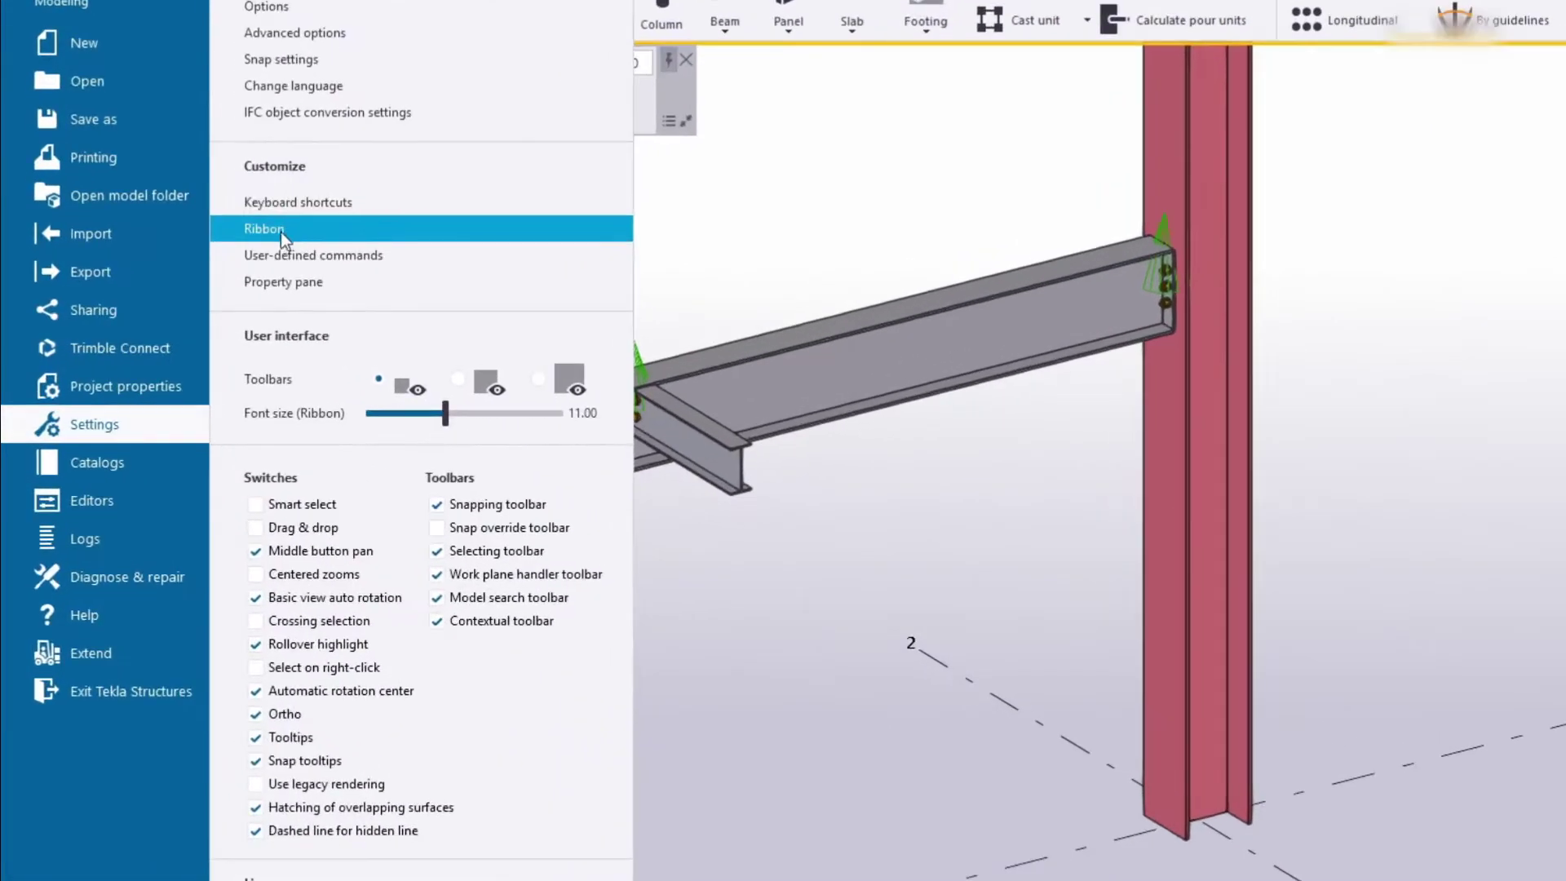
{"action": "left_click", "coordinate": [208, 267]}
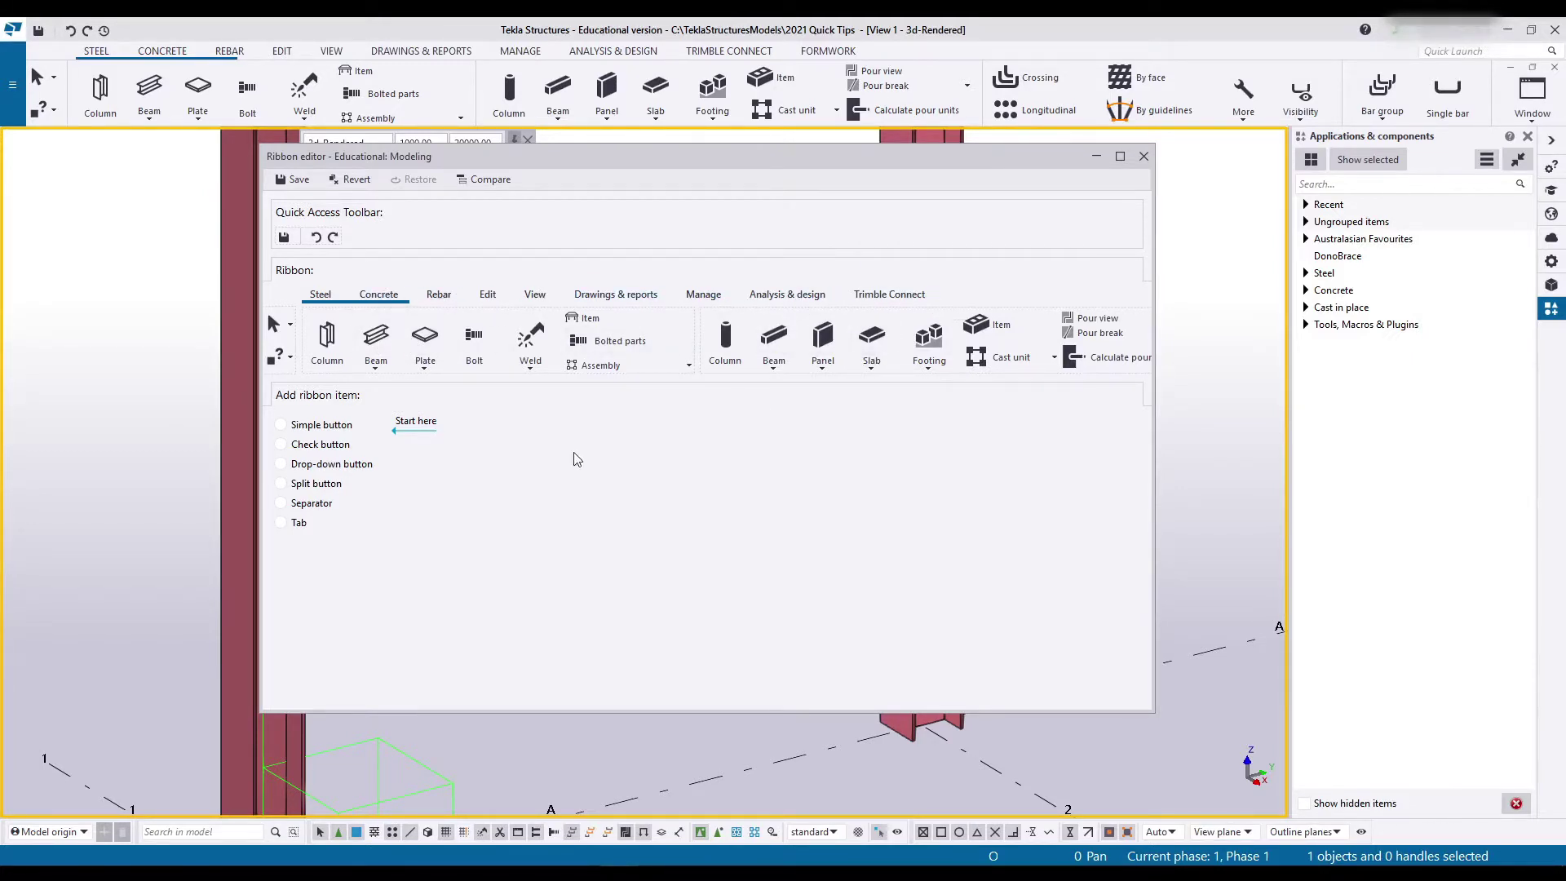
Add a new ribbon tab named FORT_Modelling and move it in front of the Steel tab.
{"action": "left_click", "coordinate": [281, 524]}
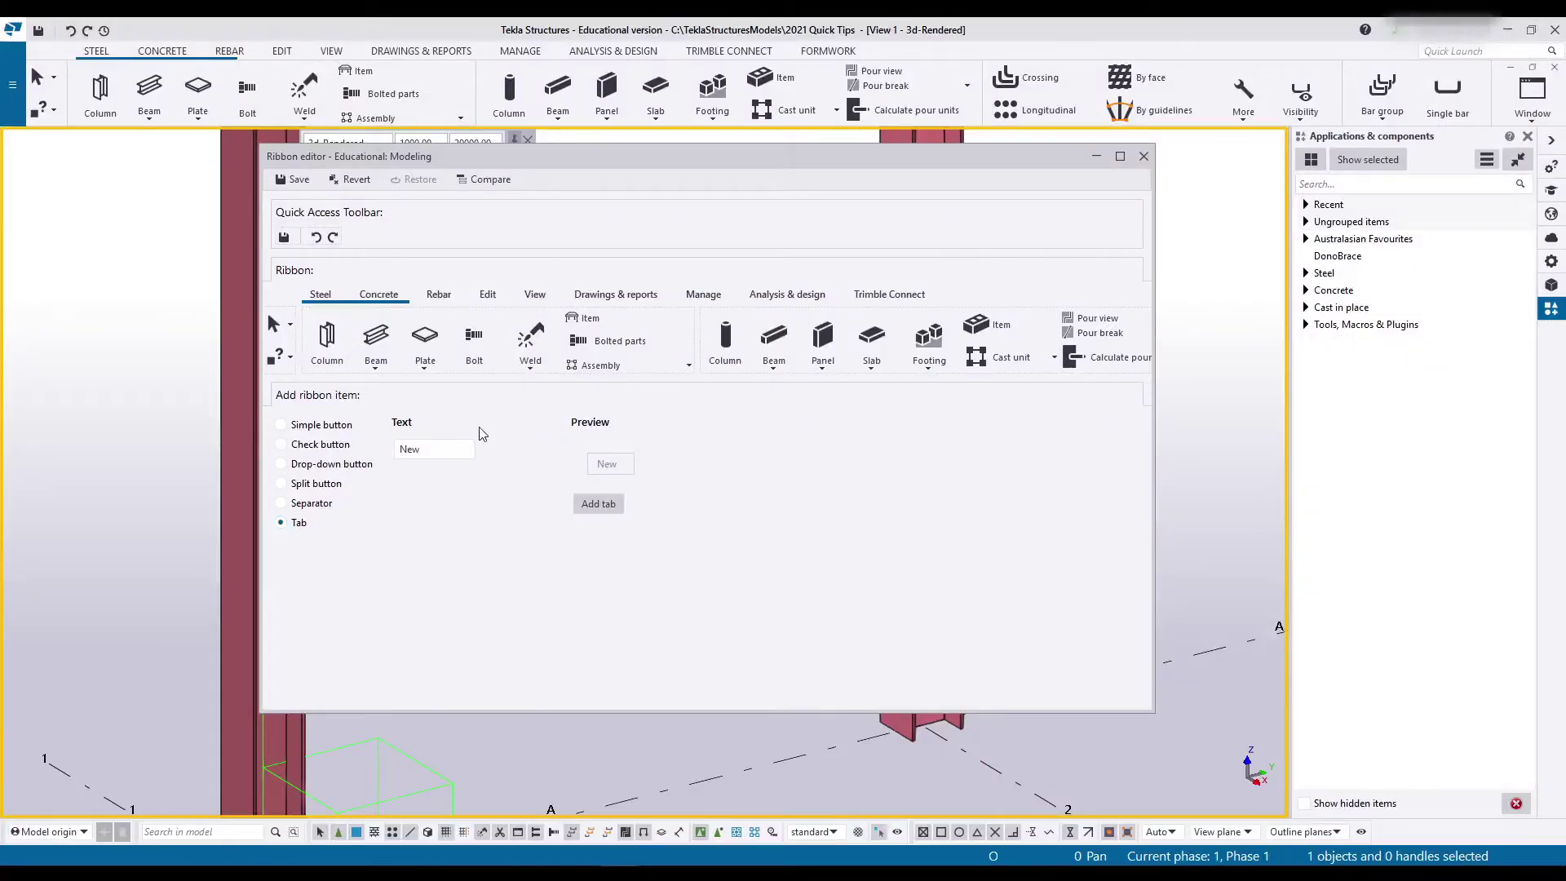
{"action": "key", "text": "Tab"}
{"action": "type", "text": "FORT"}
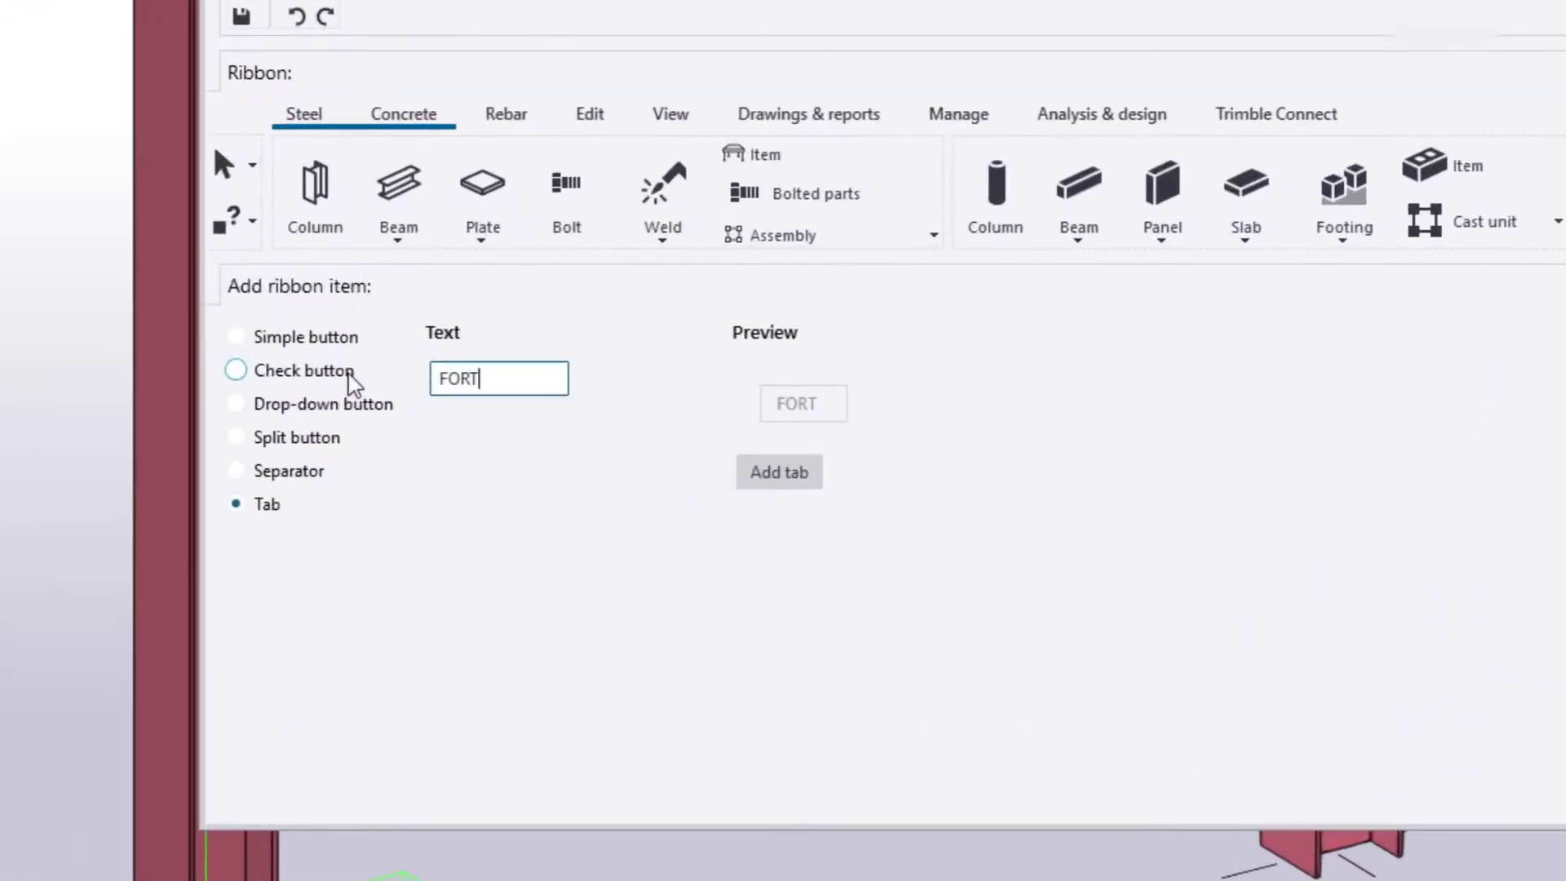
{"action": "type", "text": " Modelling"}
{"action": "key", "text": "Return"}
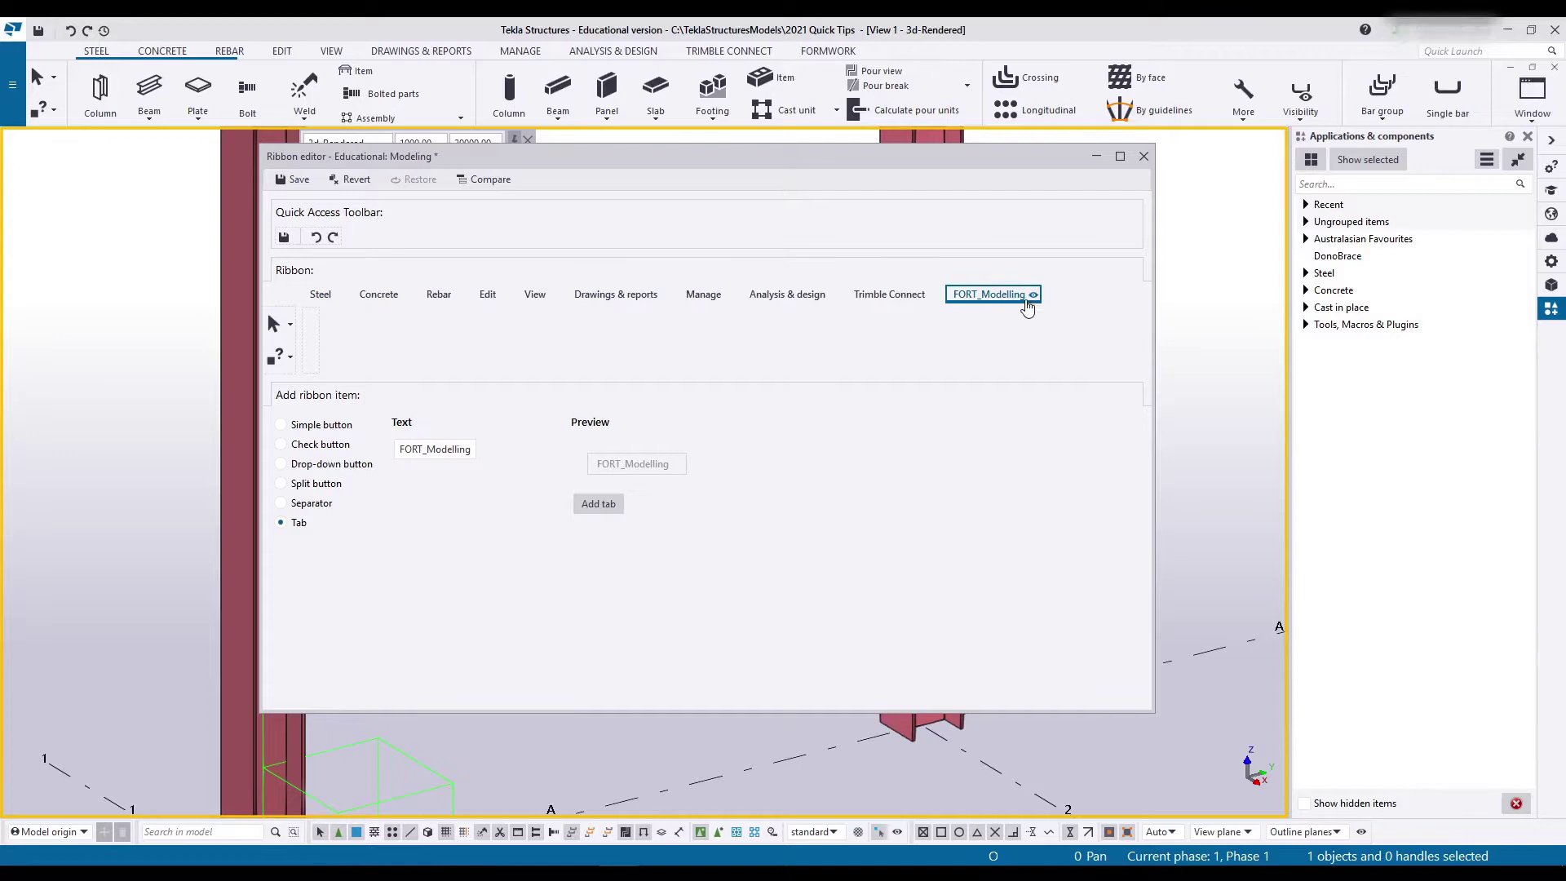
{"action": "left_click_drag", "start_coordinate": [1021, 295], "coordinate": [351, 309]}
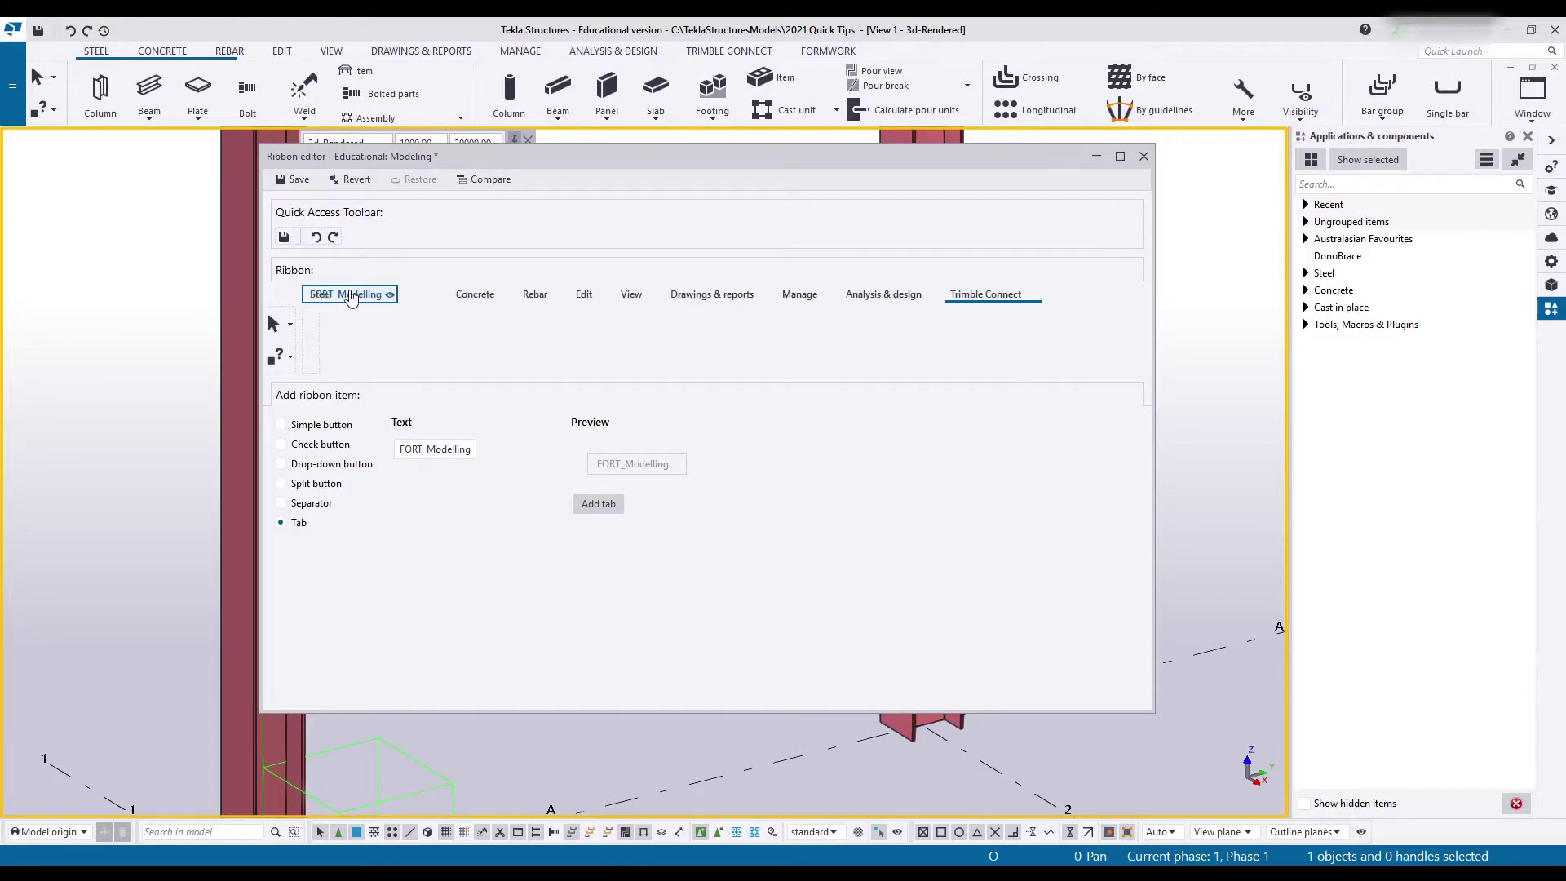
{"action": "left_click", "coordinate": [350, 300]}
Hide the Steel, Concrete, Rebar, Manage and Analysis & design tabs in the ribbon editor.
{"action": "left_click", "coordinate": [428, 296]}
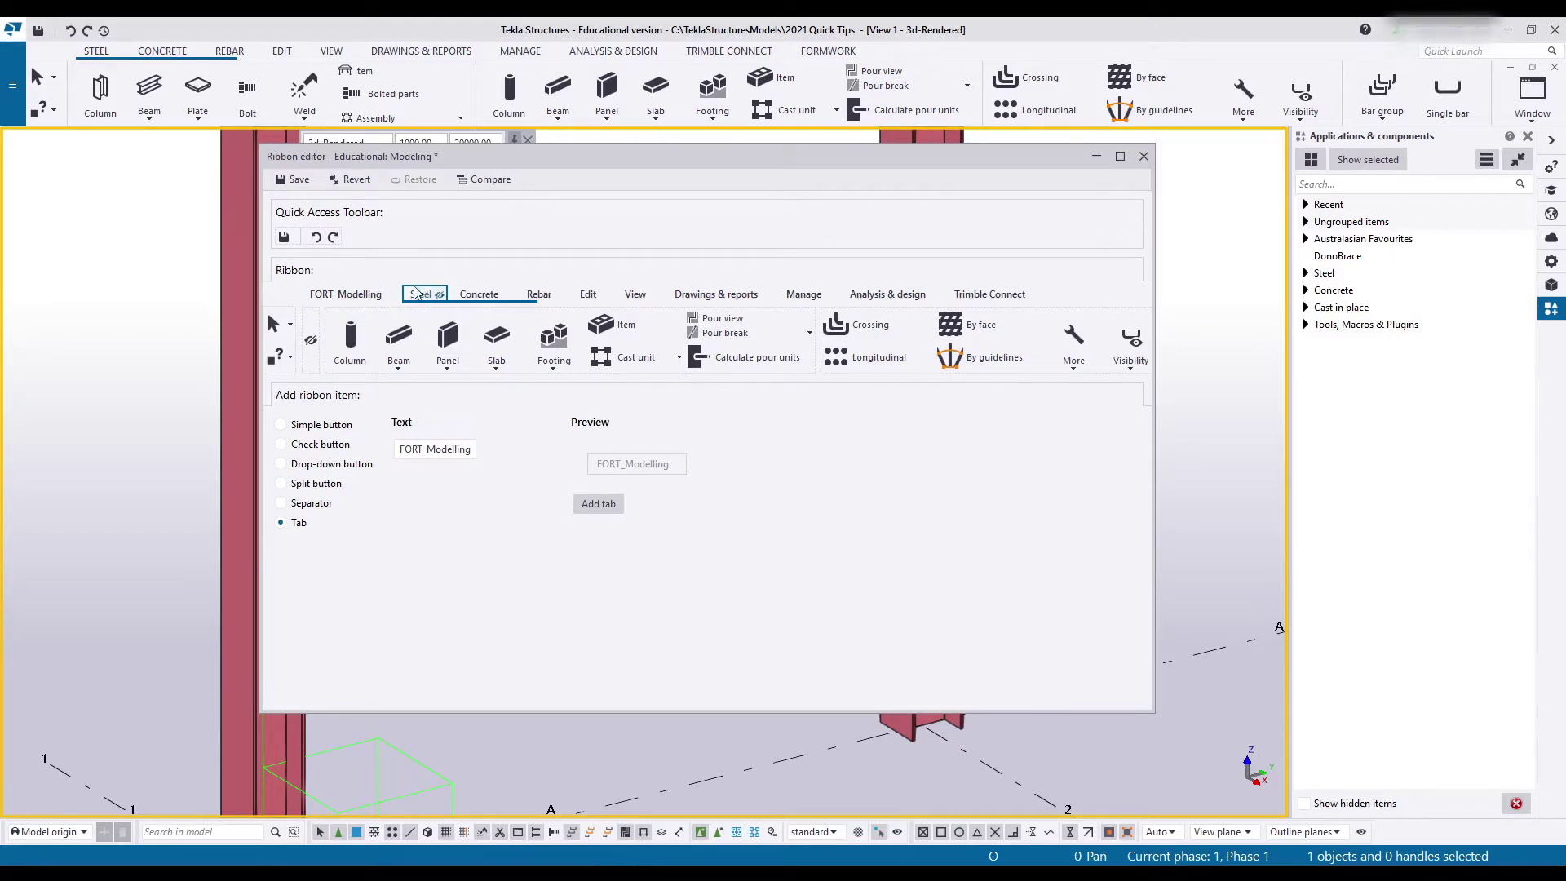
{"action": "left_click", "coordinate": [439, 294]}
{"action": "left_click", "coordinate": [507, 295]}
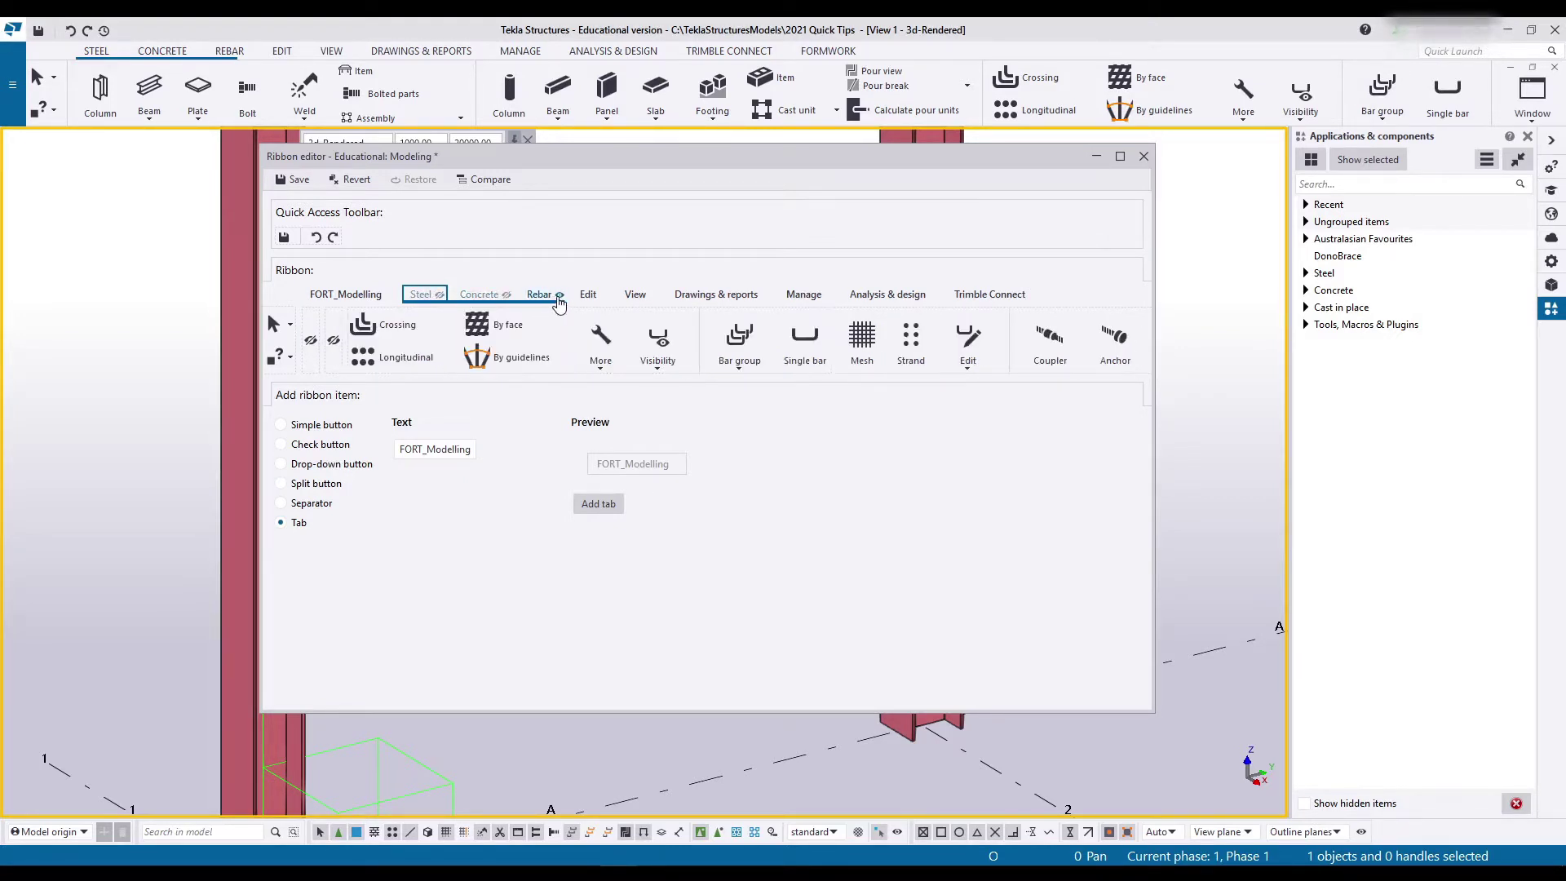
{"action": "left_click", "coordinate": [559, 294]}
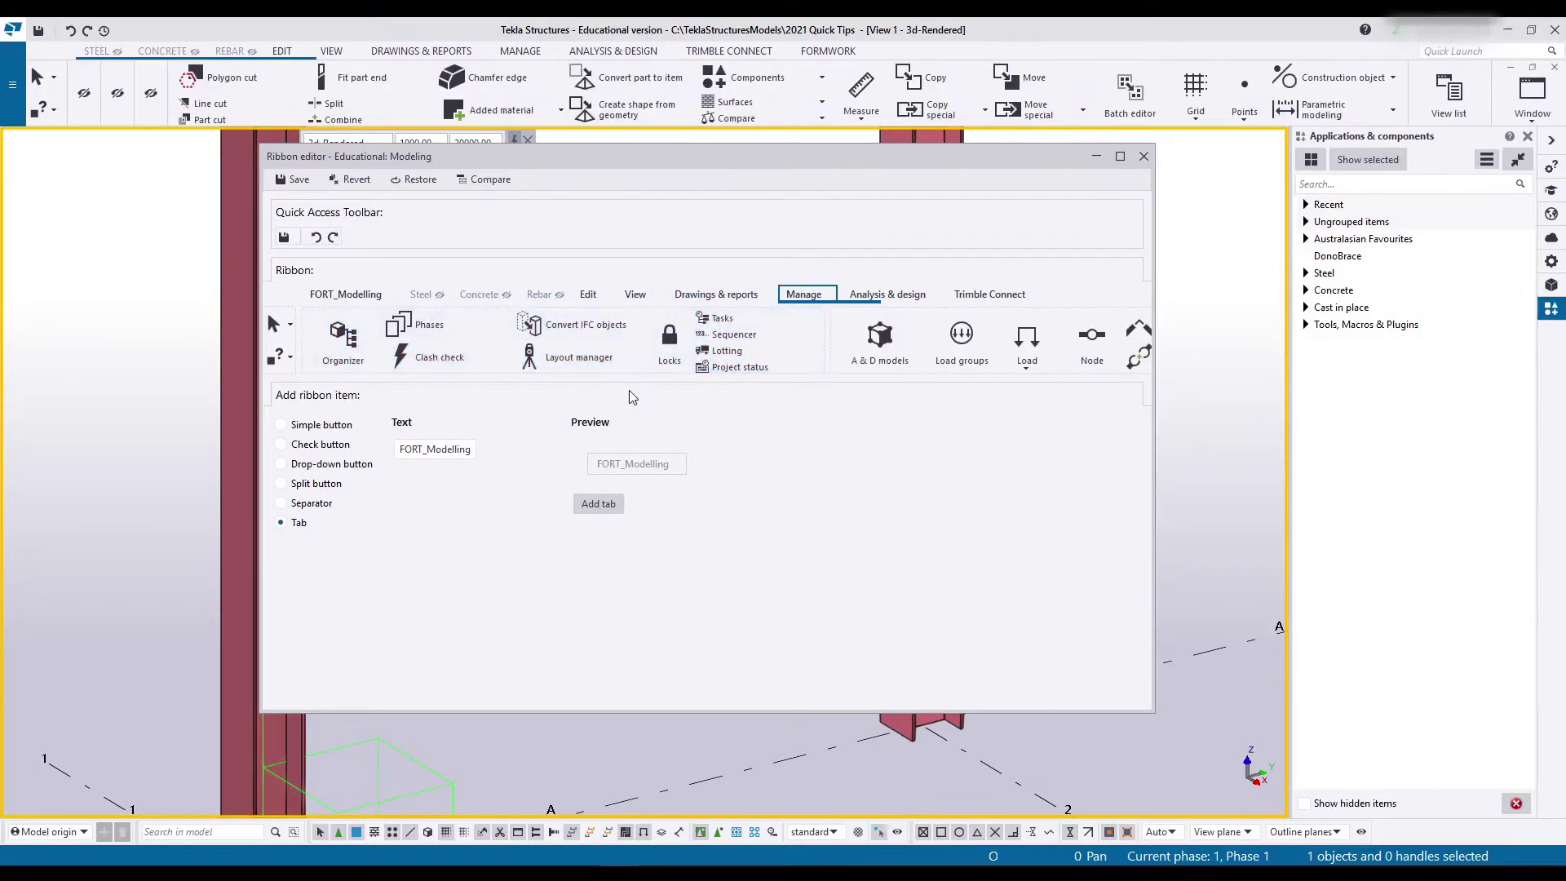
{"action": "left_click", "coordinate": [810, 295]}
{"action": "left_click", "coordinate": [893, 295]}
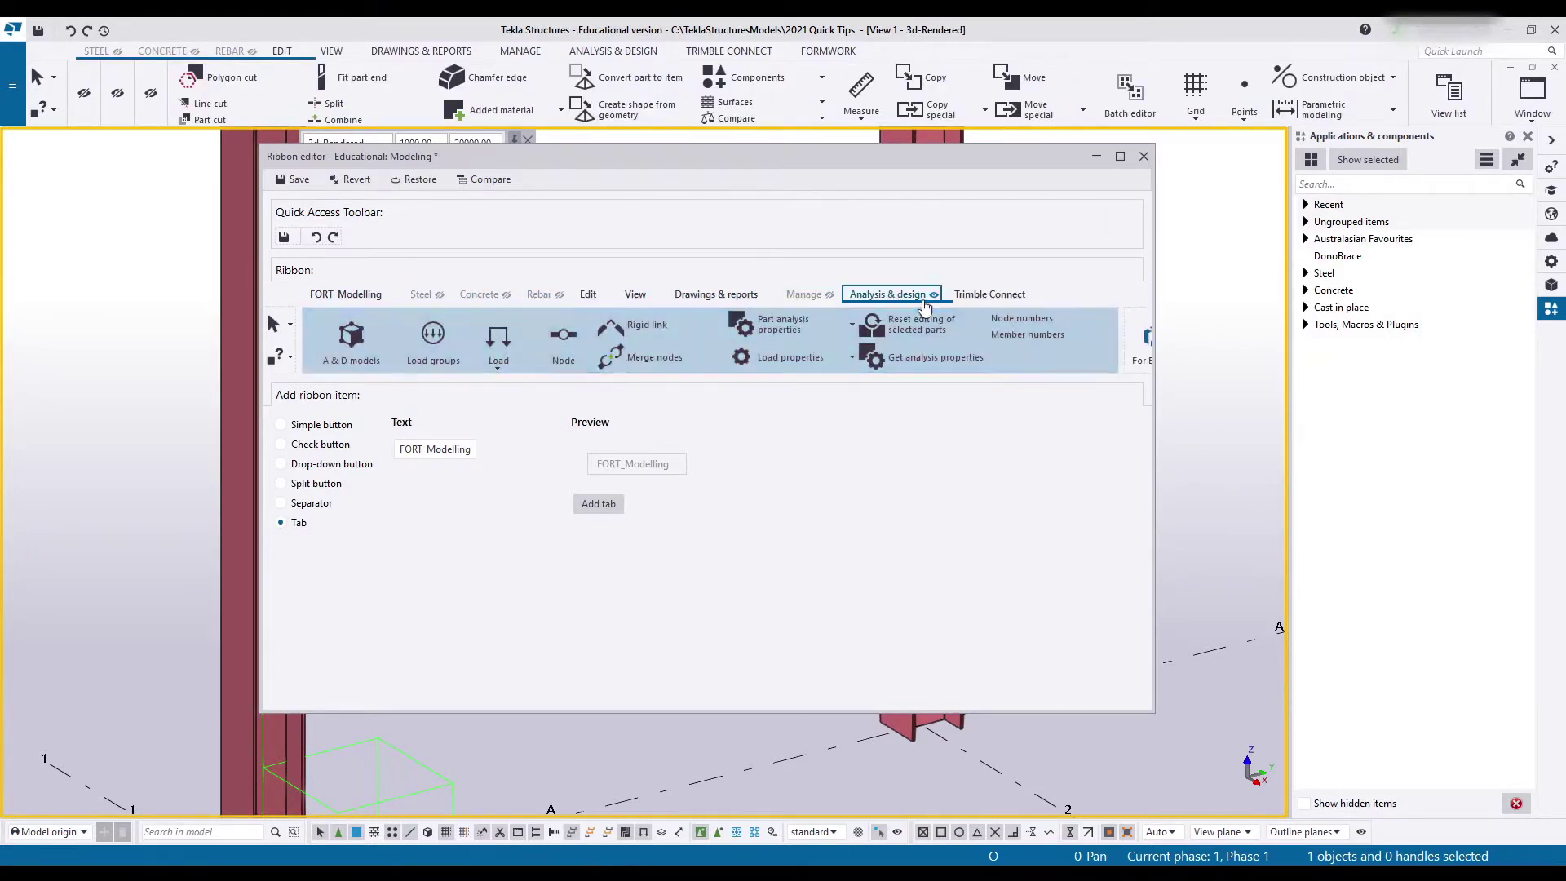
{"action": "left_click", "coordinate": [934, 295]}
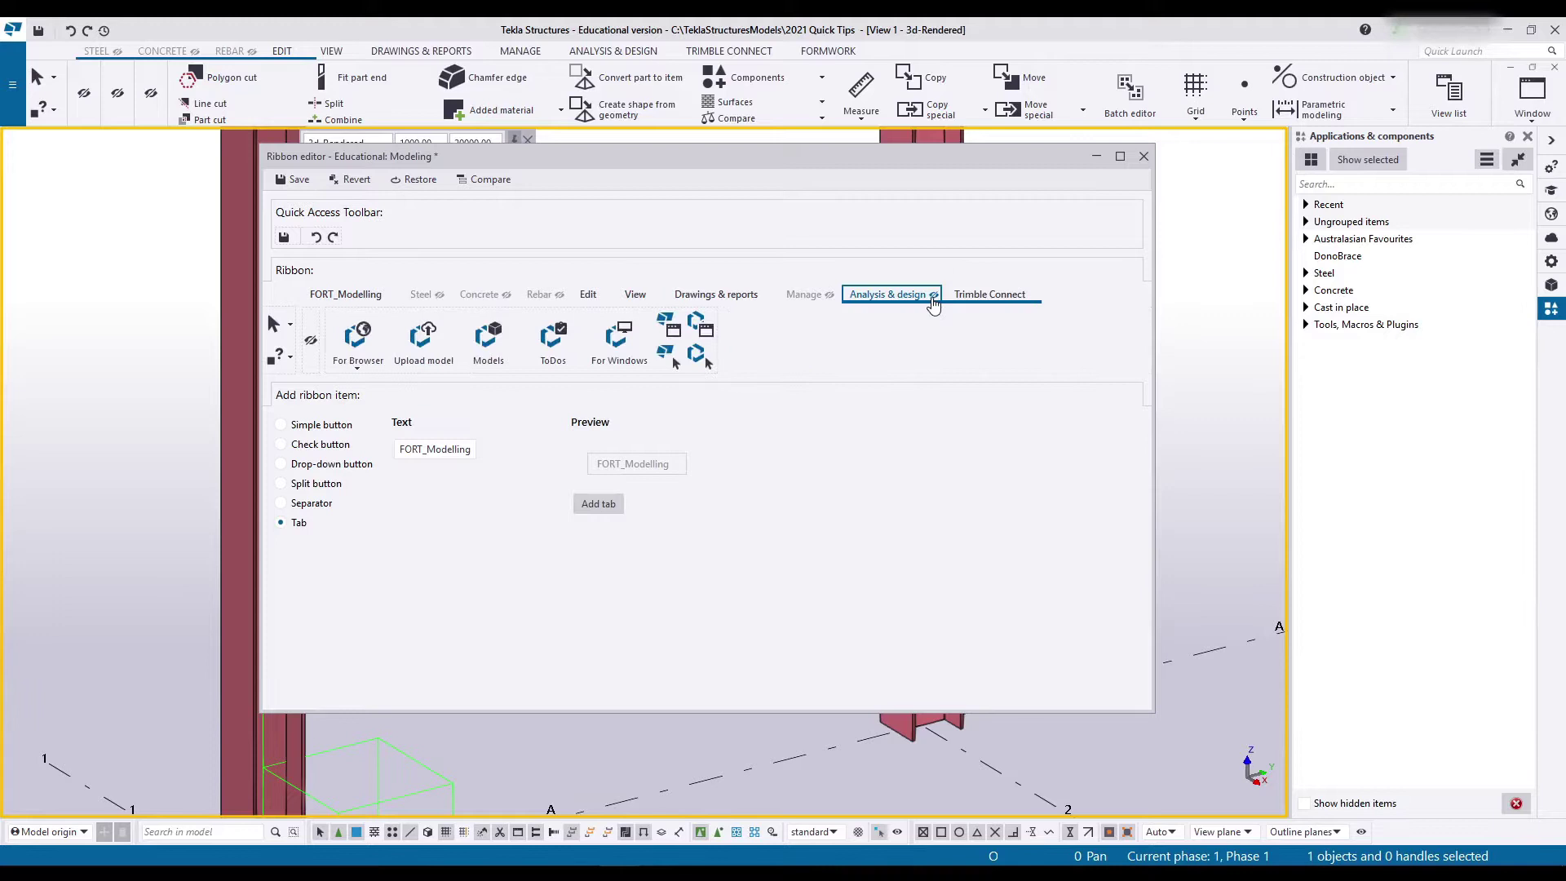
Select the empty FORT_Modelling tab and choose a simple button as the ribbon item to add.
{"action": "left_click", "coordinate": [346, 294]}
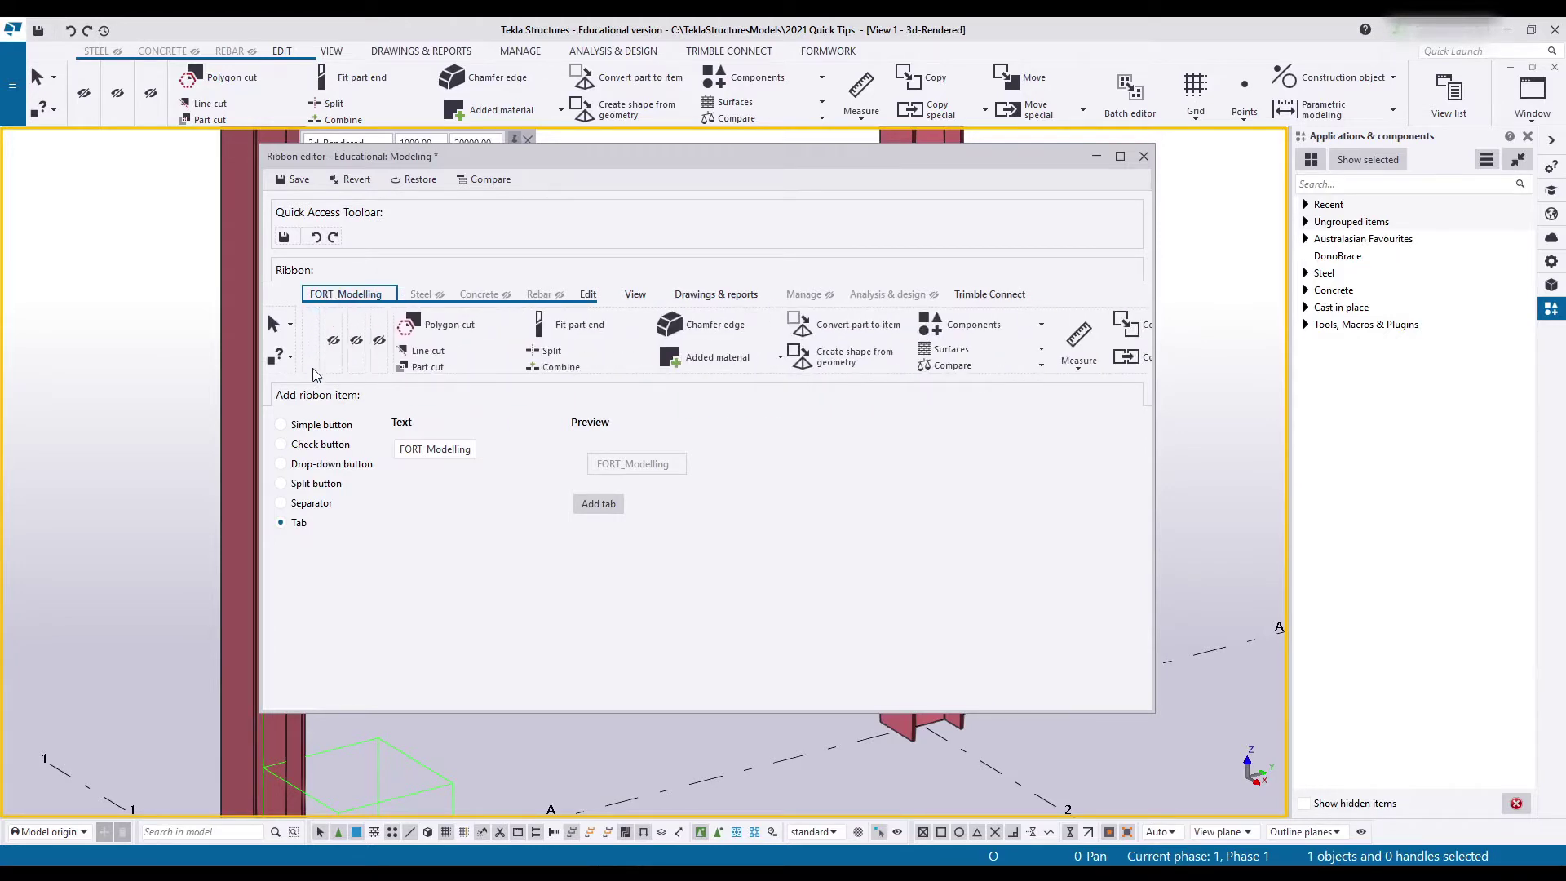
{"action": "mouse_move", "coordinate": [326, 295]}
{"action": "left_mouse_down"}
{"action": "mouse_move", "coordinate": [437, 295]}
{"action": "mouse_move", "coordinate": [320, 297]}
{"action": "left_mouse_up"}
{"action": "left_click", "coordinate": [314, 338]}
{"action": "left_click", "coordinate": [314, 425]}
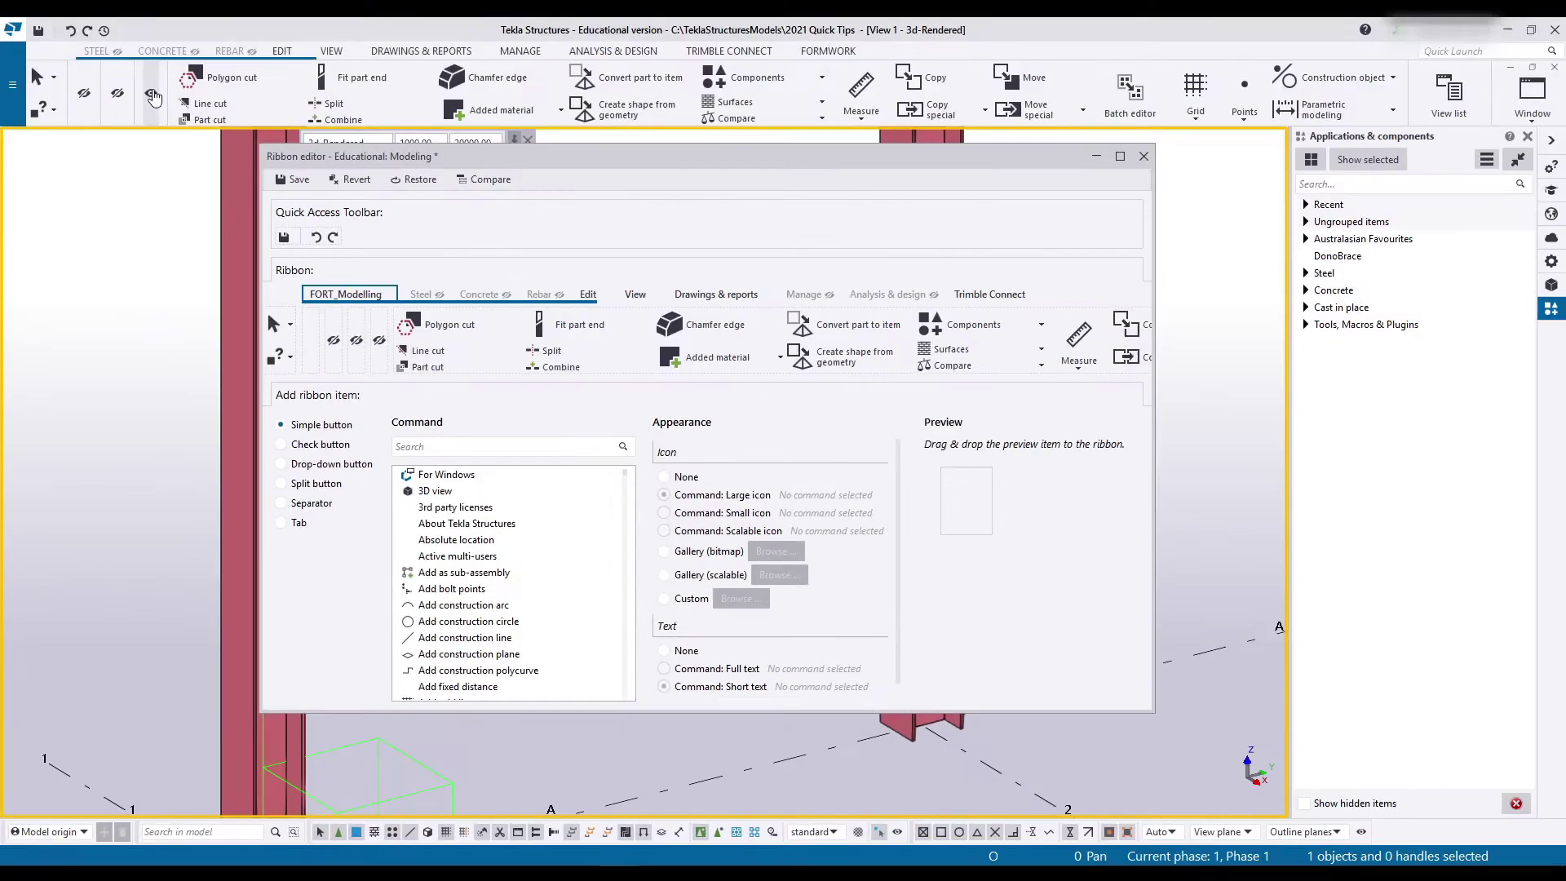
Unhide the Rebar, Concrete and Steel tabs in the main modelling ribbon behind the editor.
{"action": "left_click", "coordinate": [152, 93]}
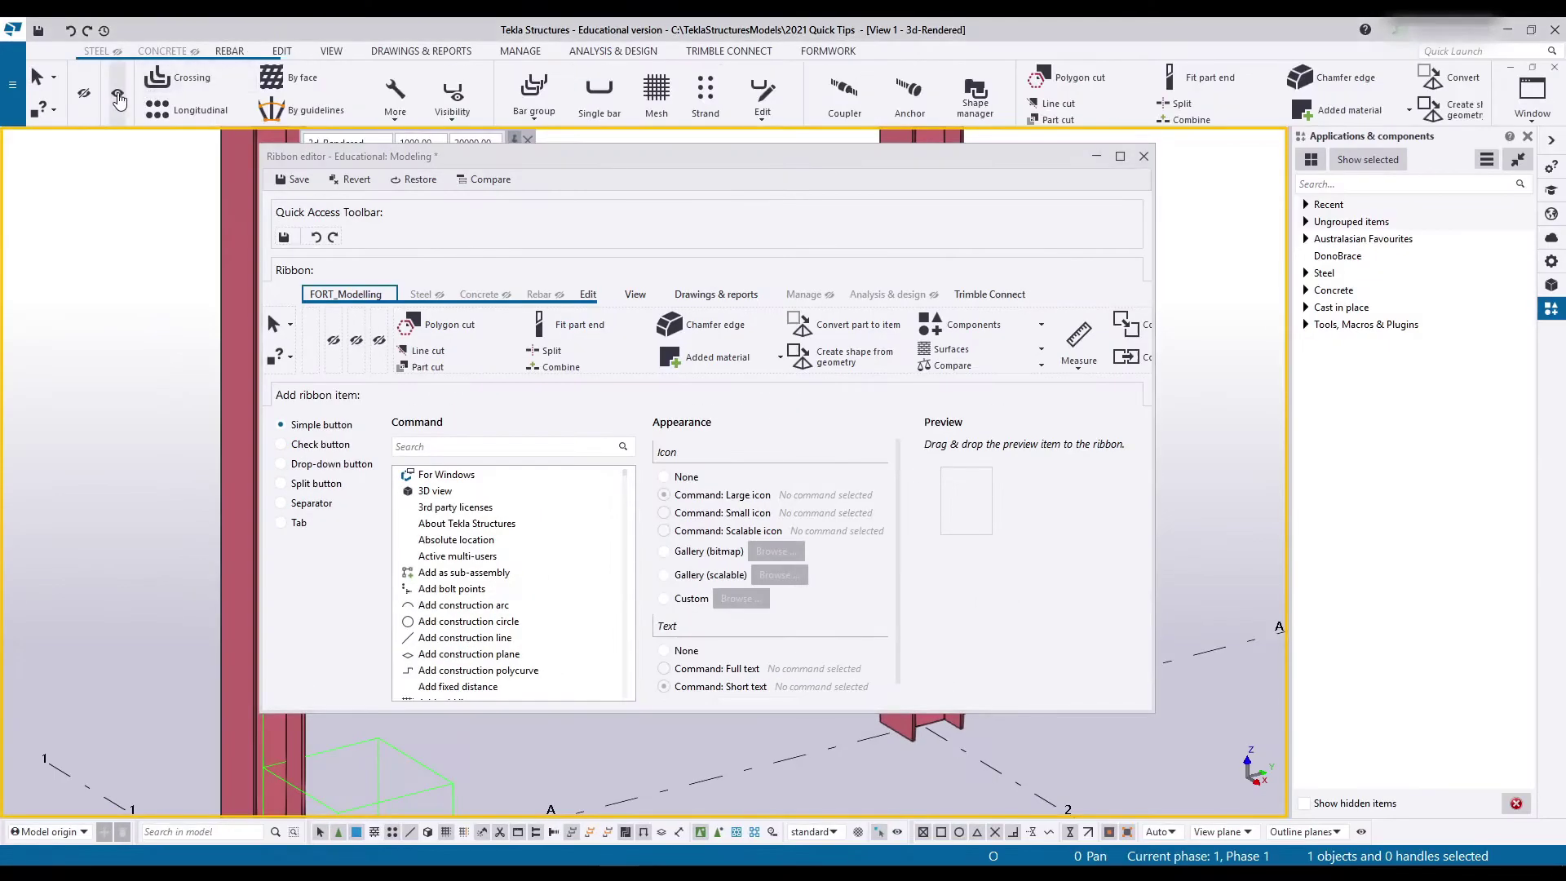
{"action": "left_click", "coordinate": [117, 93]}
{"action": "left_click", "coordinate": [85, 93]}
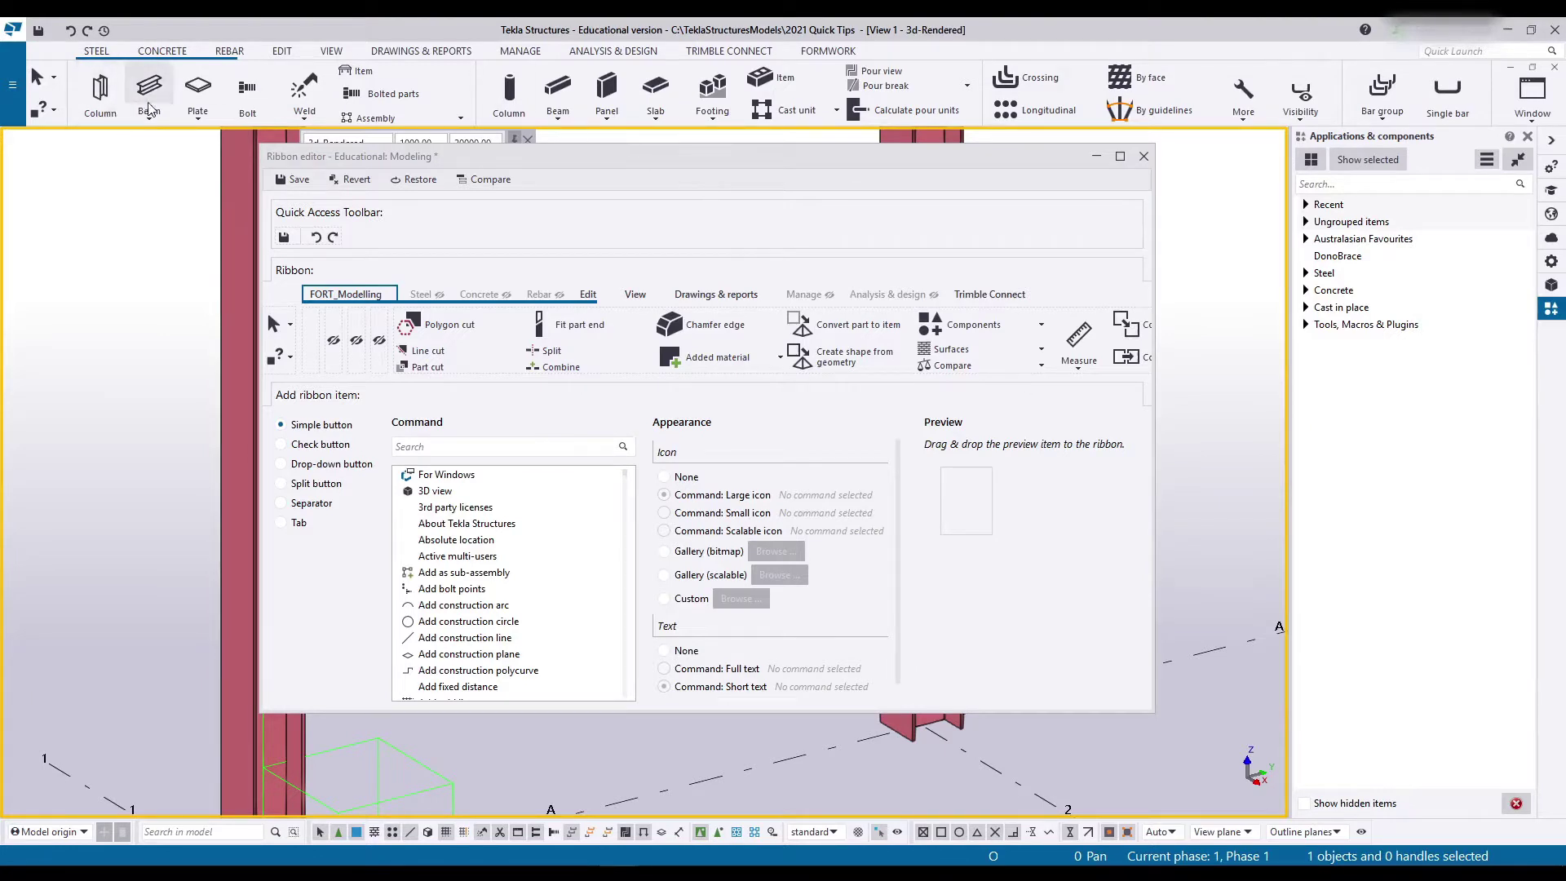
Search the ribbon editor's commands for "column" and look through the matches.
{"action": "left_click", "coordinate": [461, 449]}
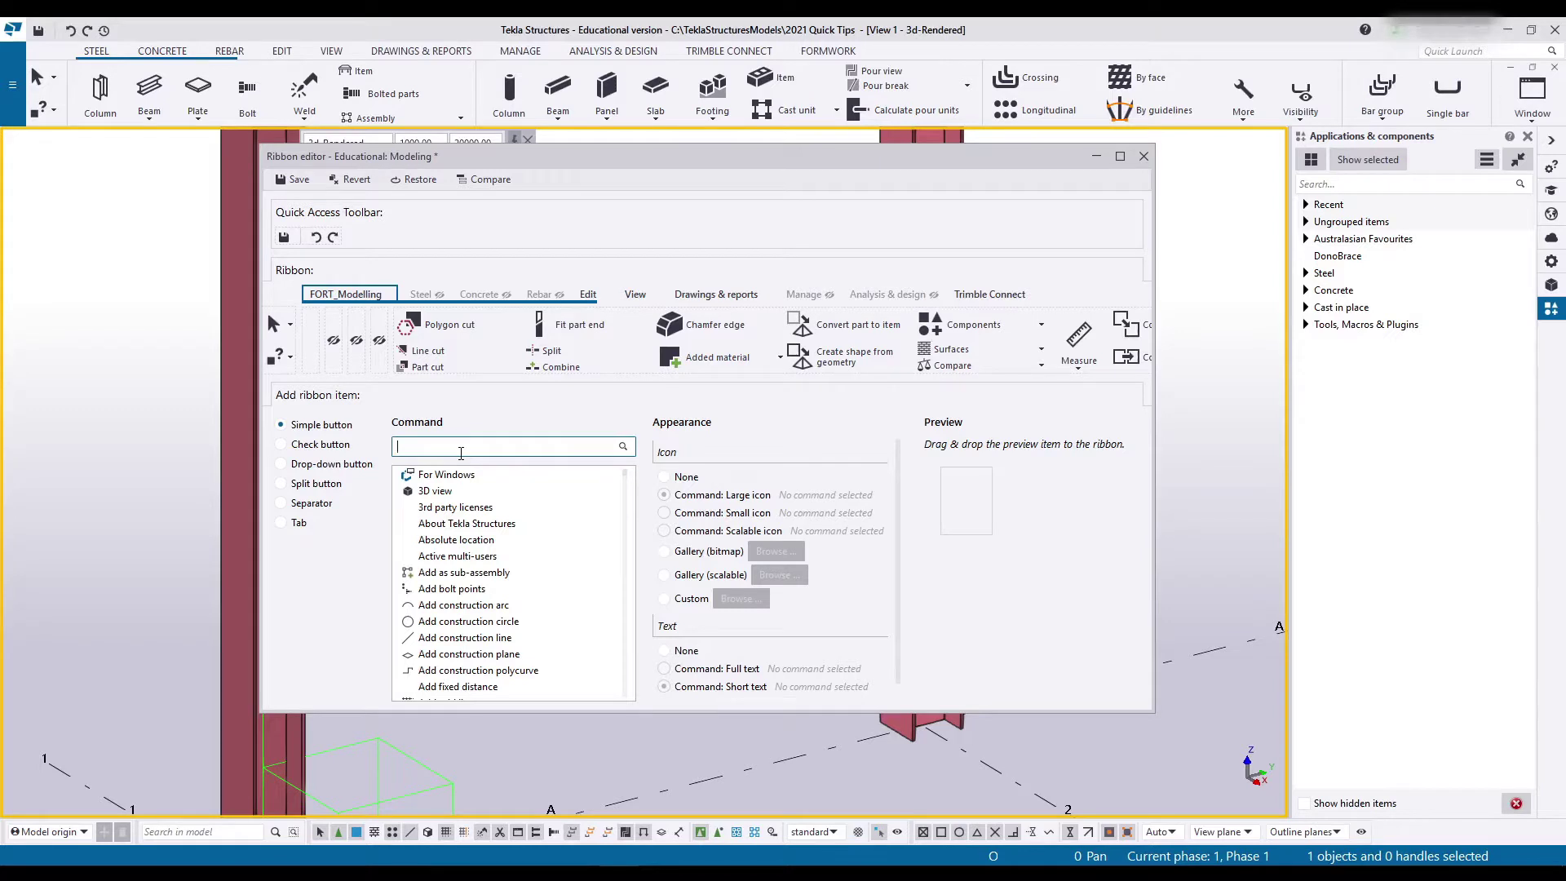
{"action": "type", "text": "column"}
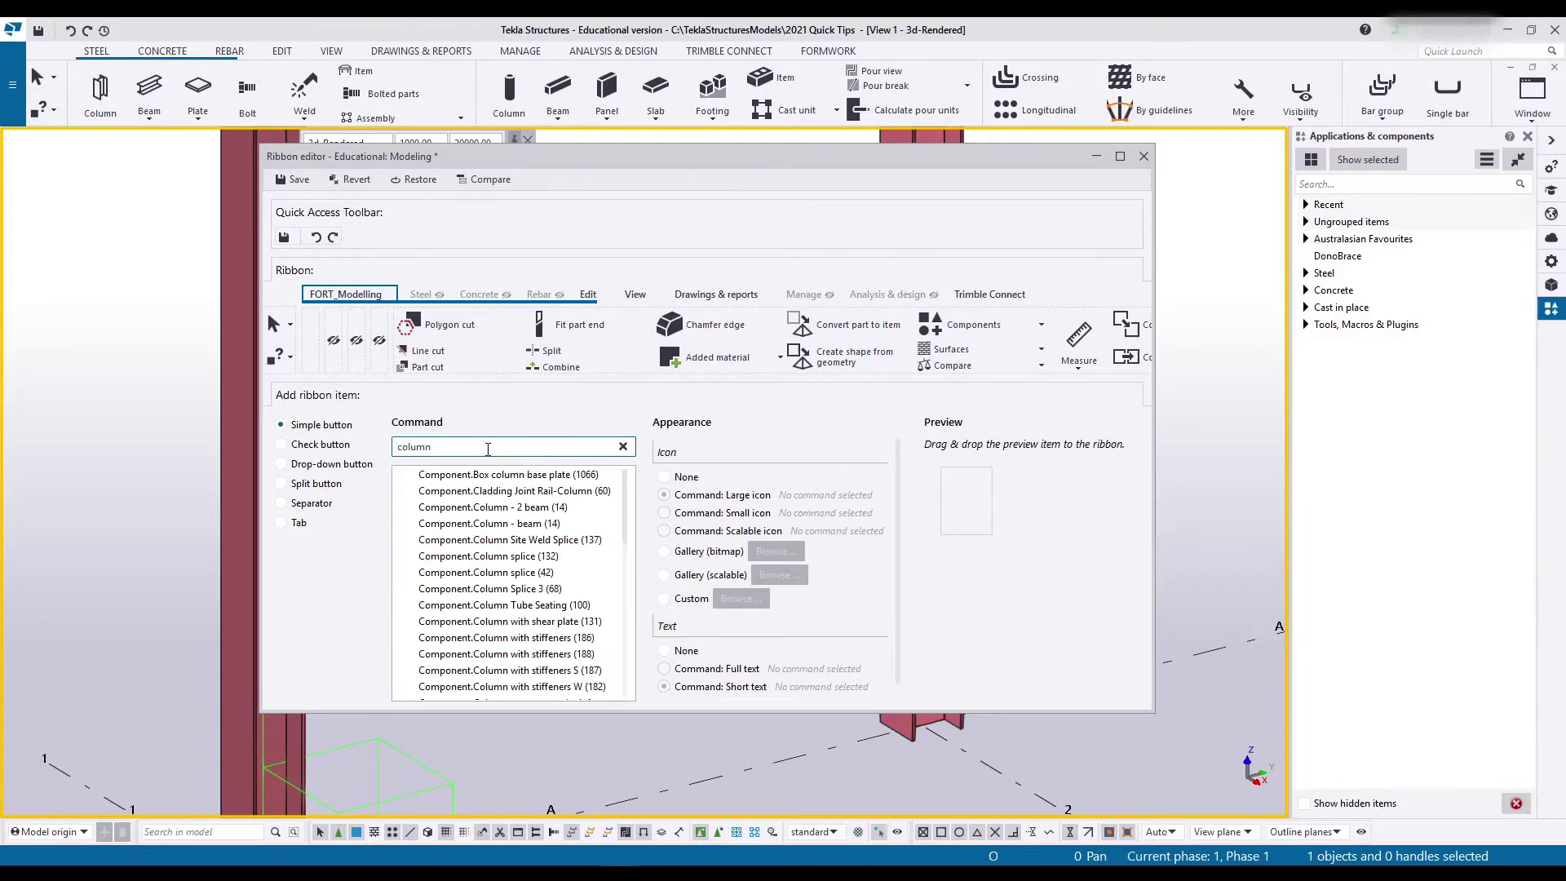
{"action": "scroll", "coordinate": [591, 554], "scroll_direction": "down", "scroll_amount": 12}
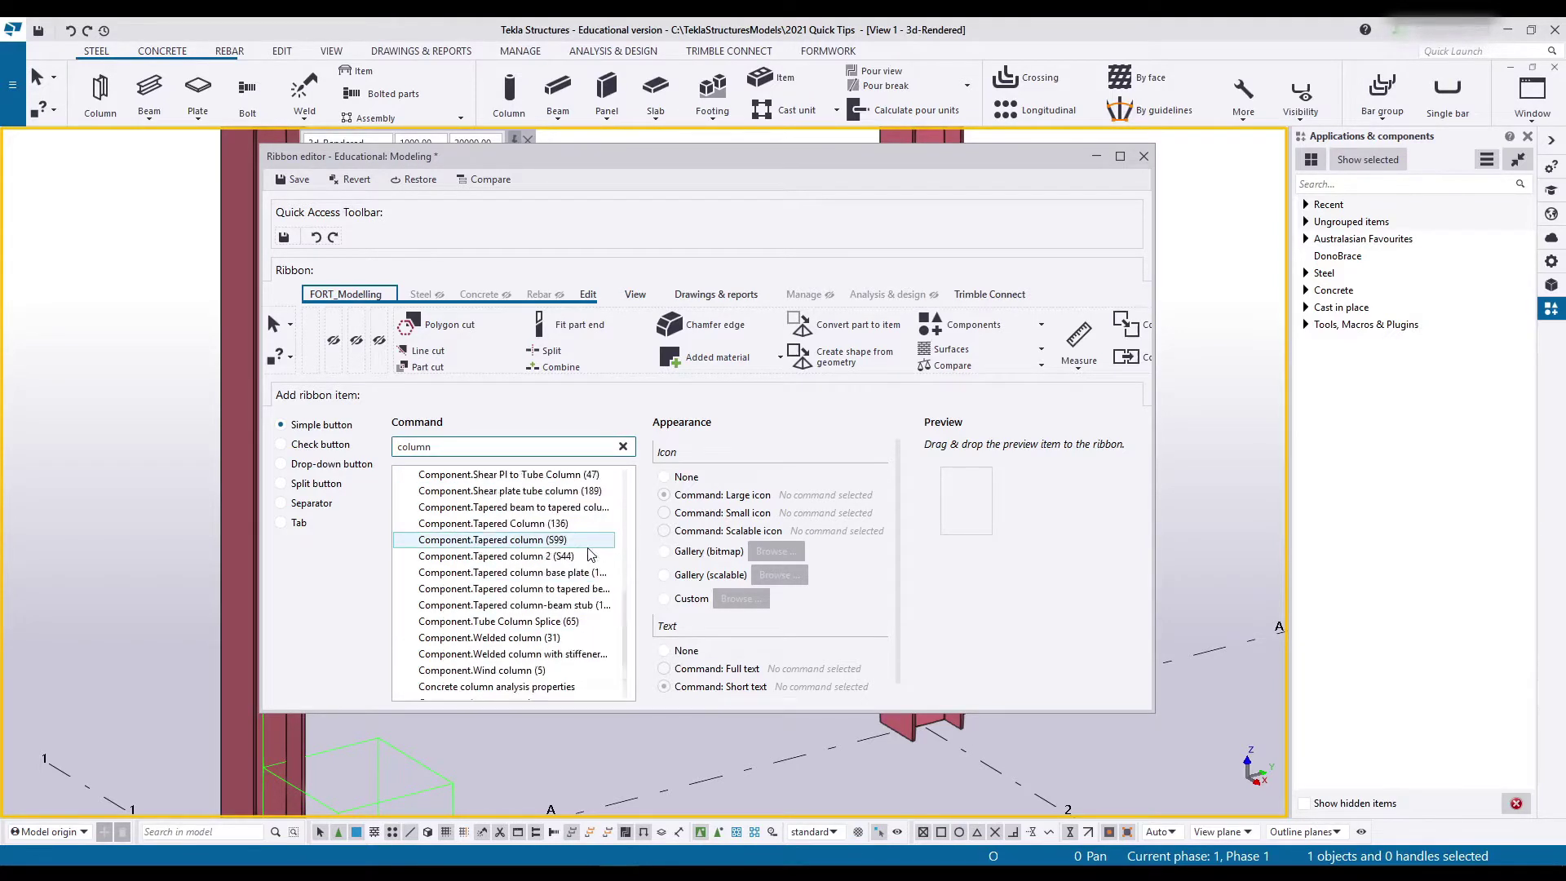
{"action": "scroll", "coordinate": [592, 555], "scroll_direction": "down", "scroll_amount": 2}
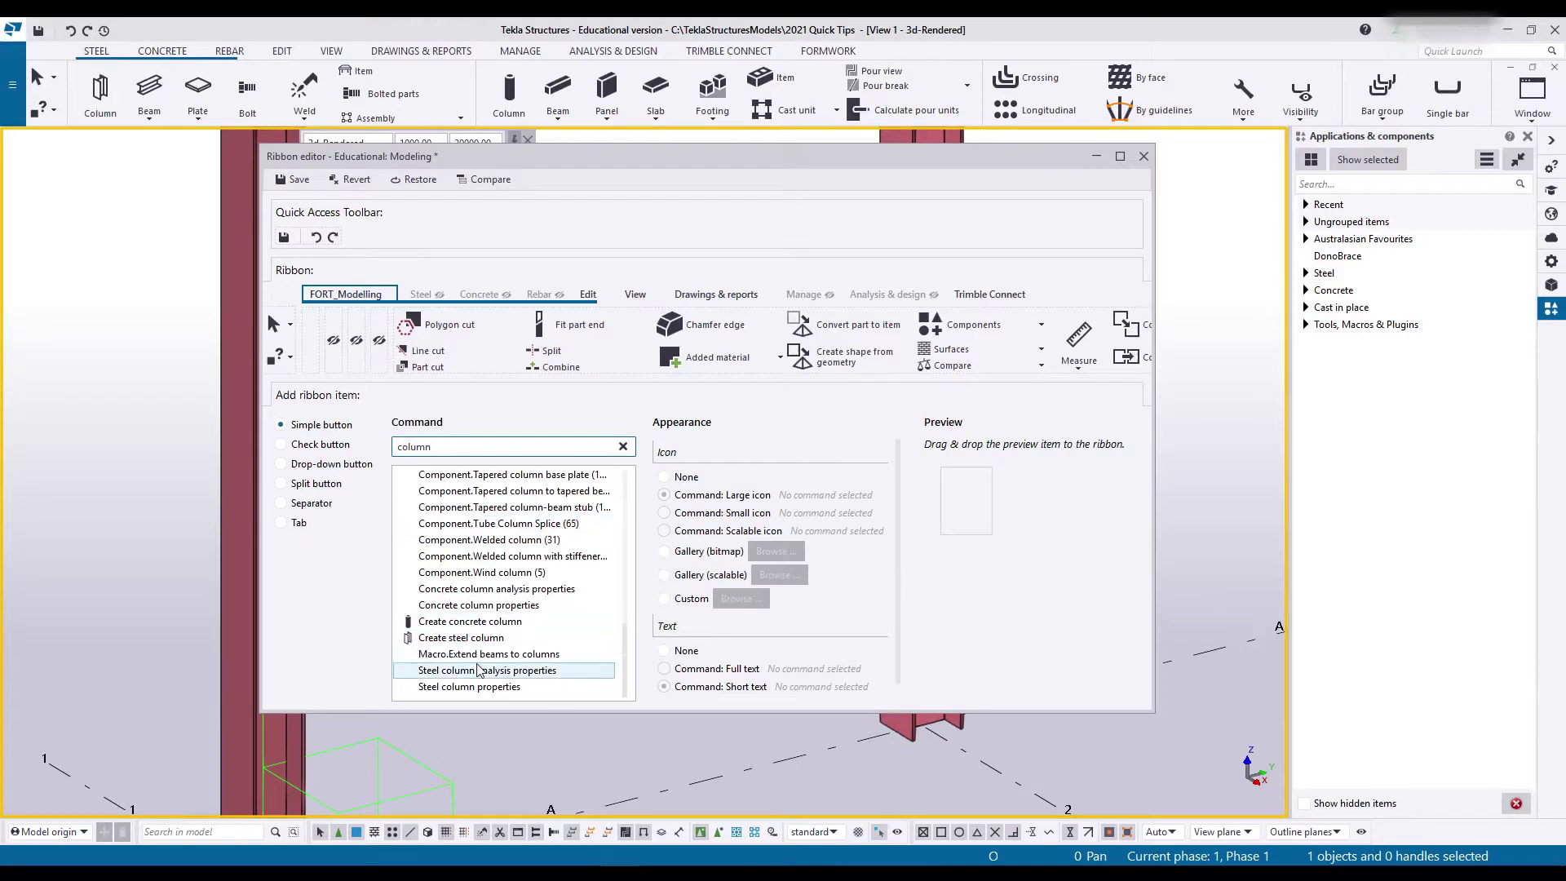
Search the commands for "create steel" and add Create steel beam to the FORT_Modelling tab with its scalable icon.
{"action": "left_click_drag", "start_coordinate": [454, 449], "coordinate": [381, 450]}
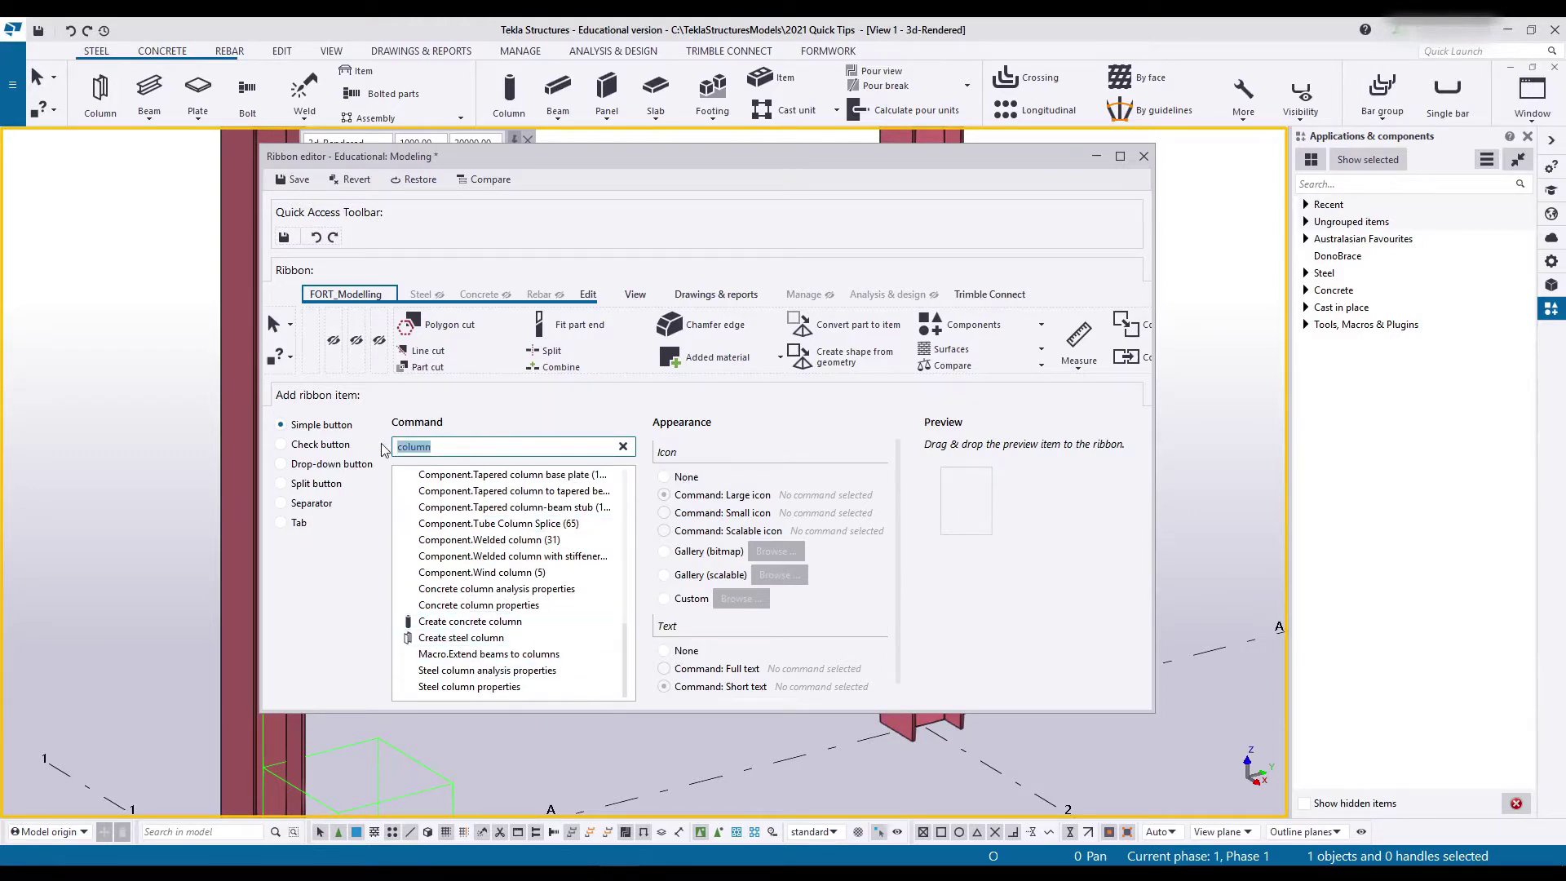
{"action": "type", "text": "create steel"}
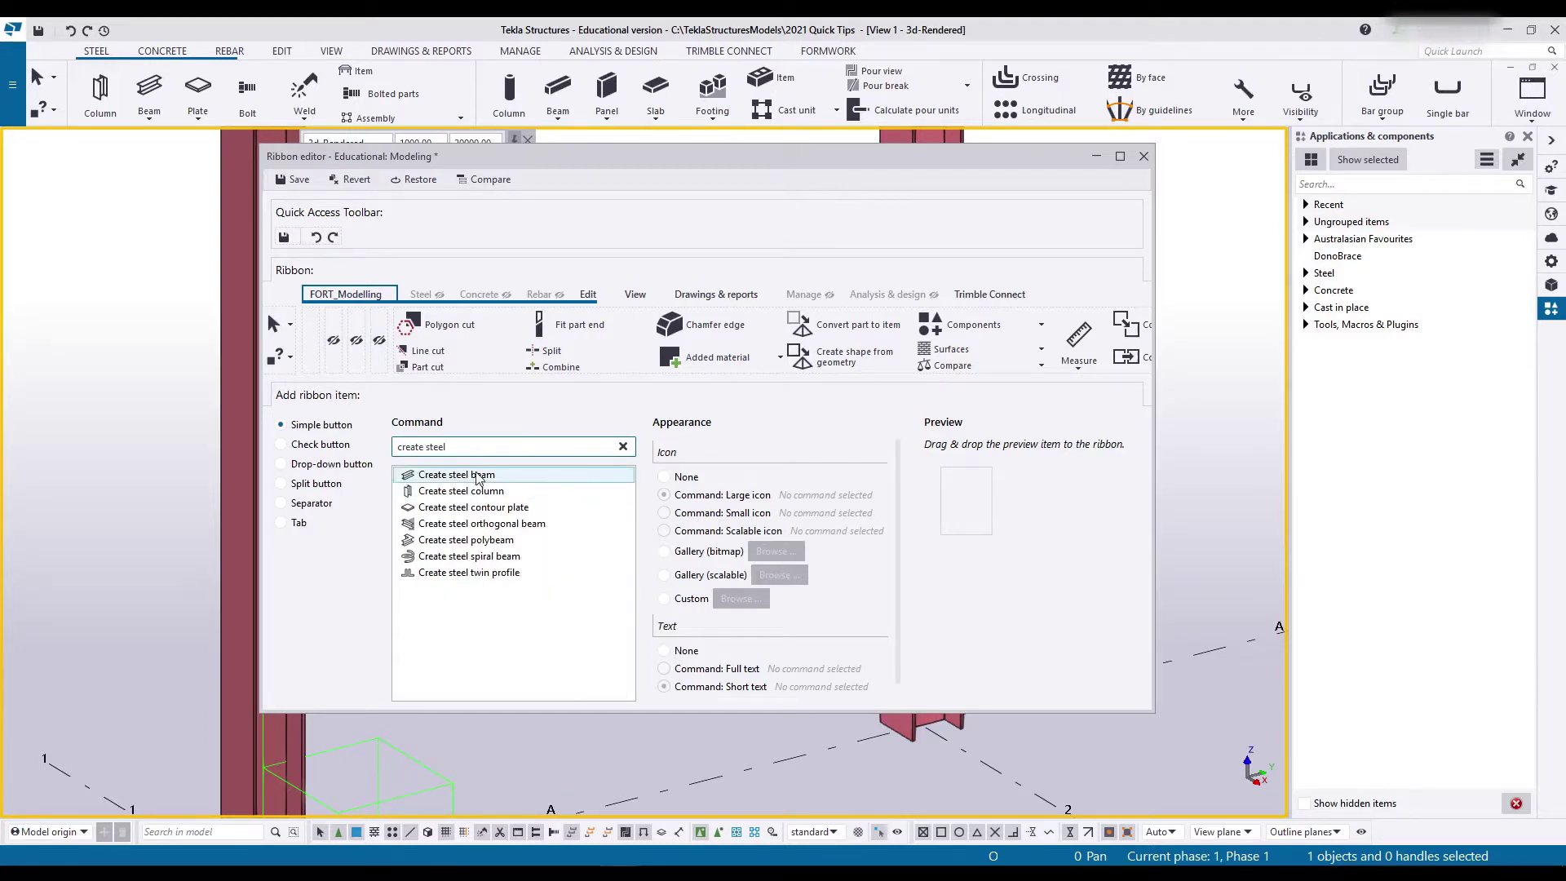
{"action": "left_click", "coordinate": [490, 474]}
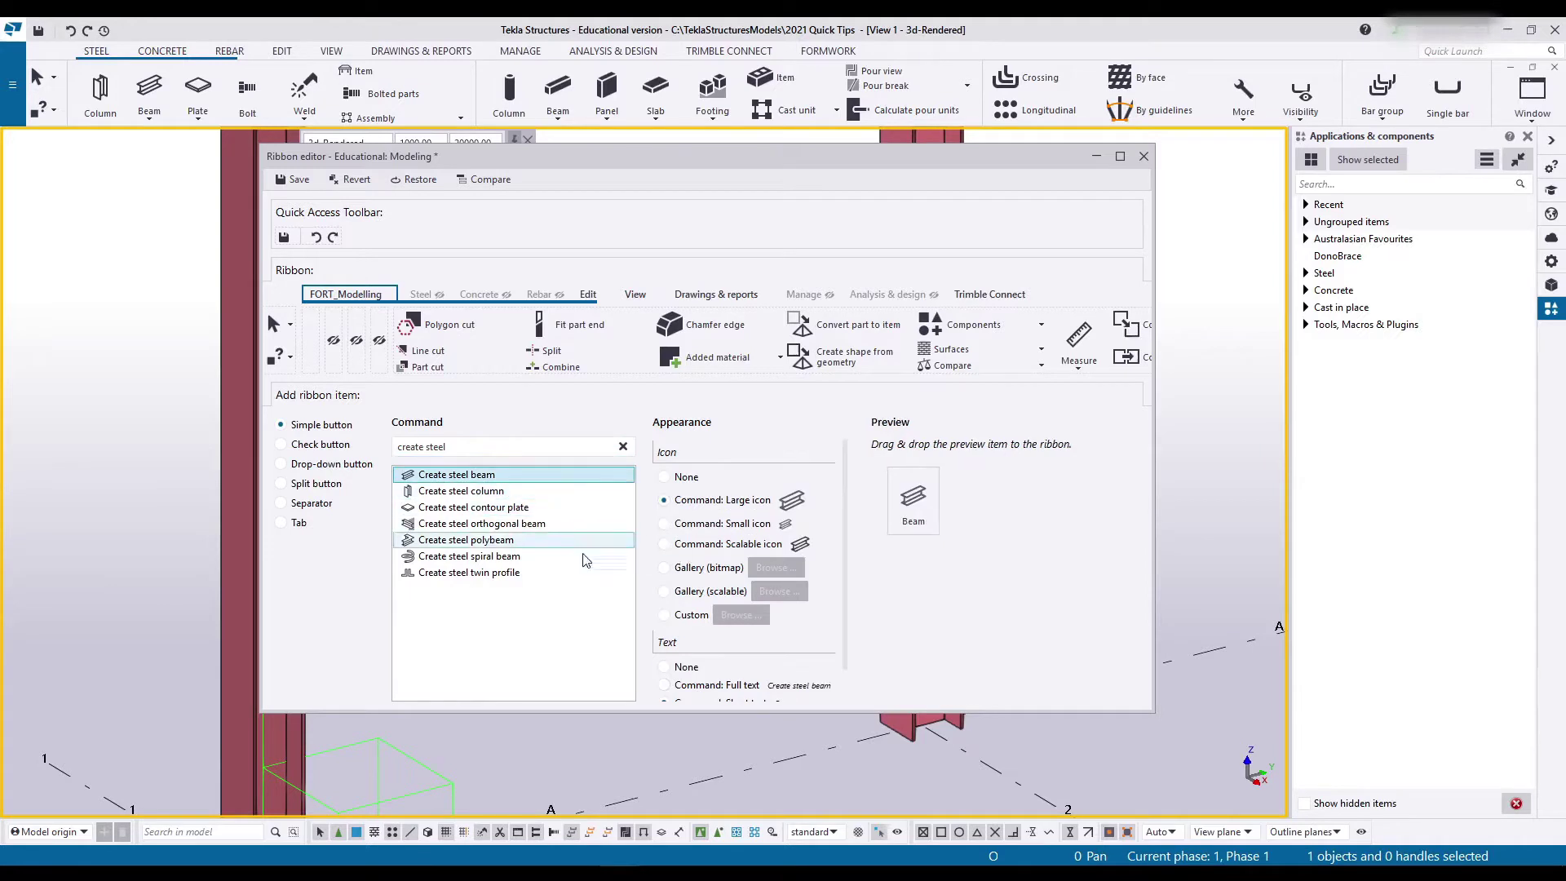
{"action": "left_click", "coordinate": [697, 545]}
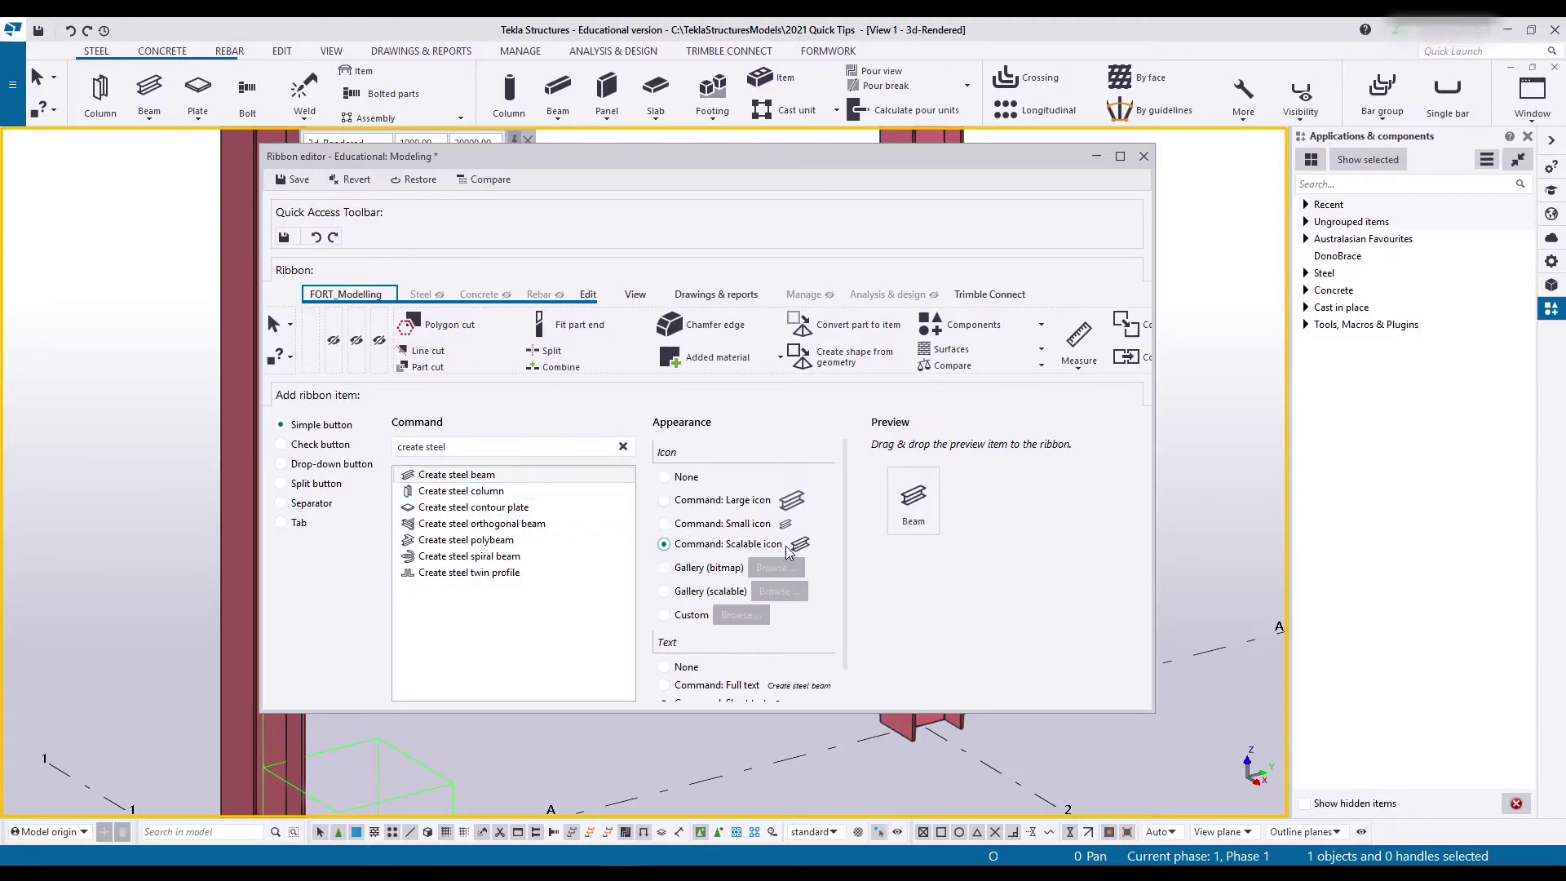
{"action": "left_click_drag", "start_coordinate": [905, 526], "coordinate": [340, 355]}
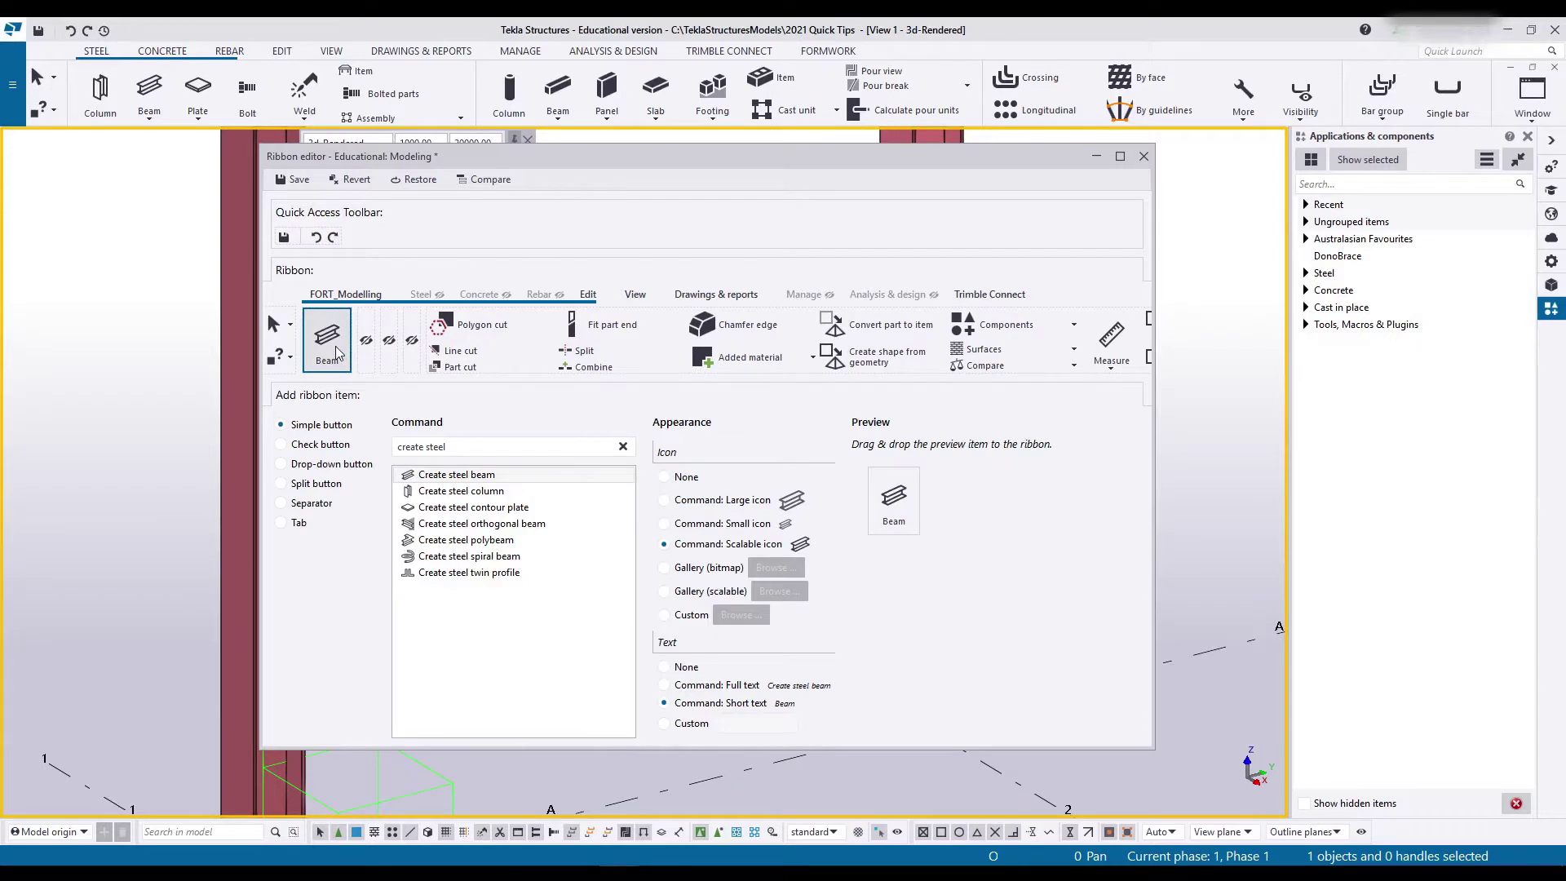
Make the Beam button a compact icon in the tab's lower row and place Create steel column above it.
{"action": "left_click_drag", "start_coordinate": [350, 336], "coordinate": [318, 351]}
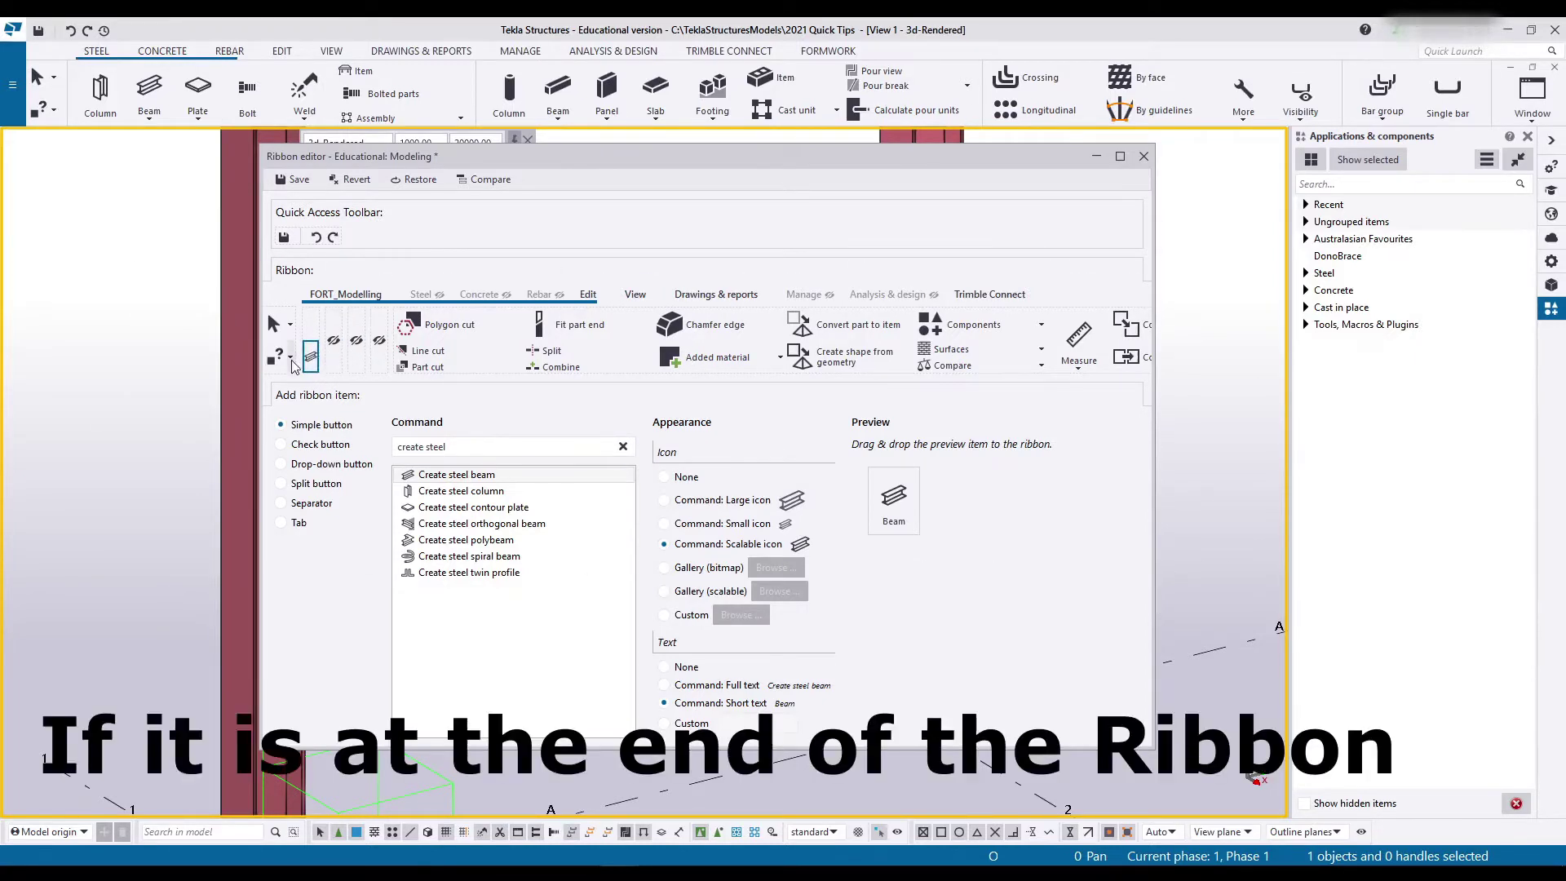
{"action": "left_click_drag", "start_coordinate": [894, 497], "coordinate": [326, 359]}
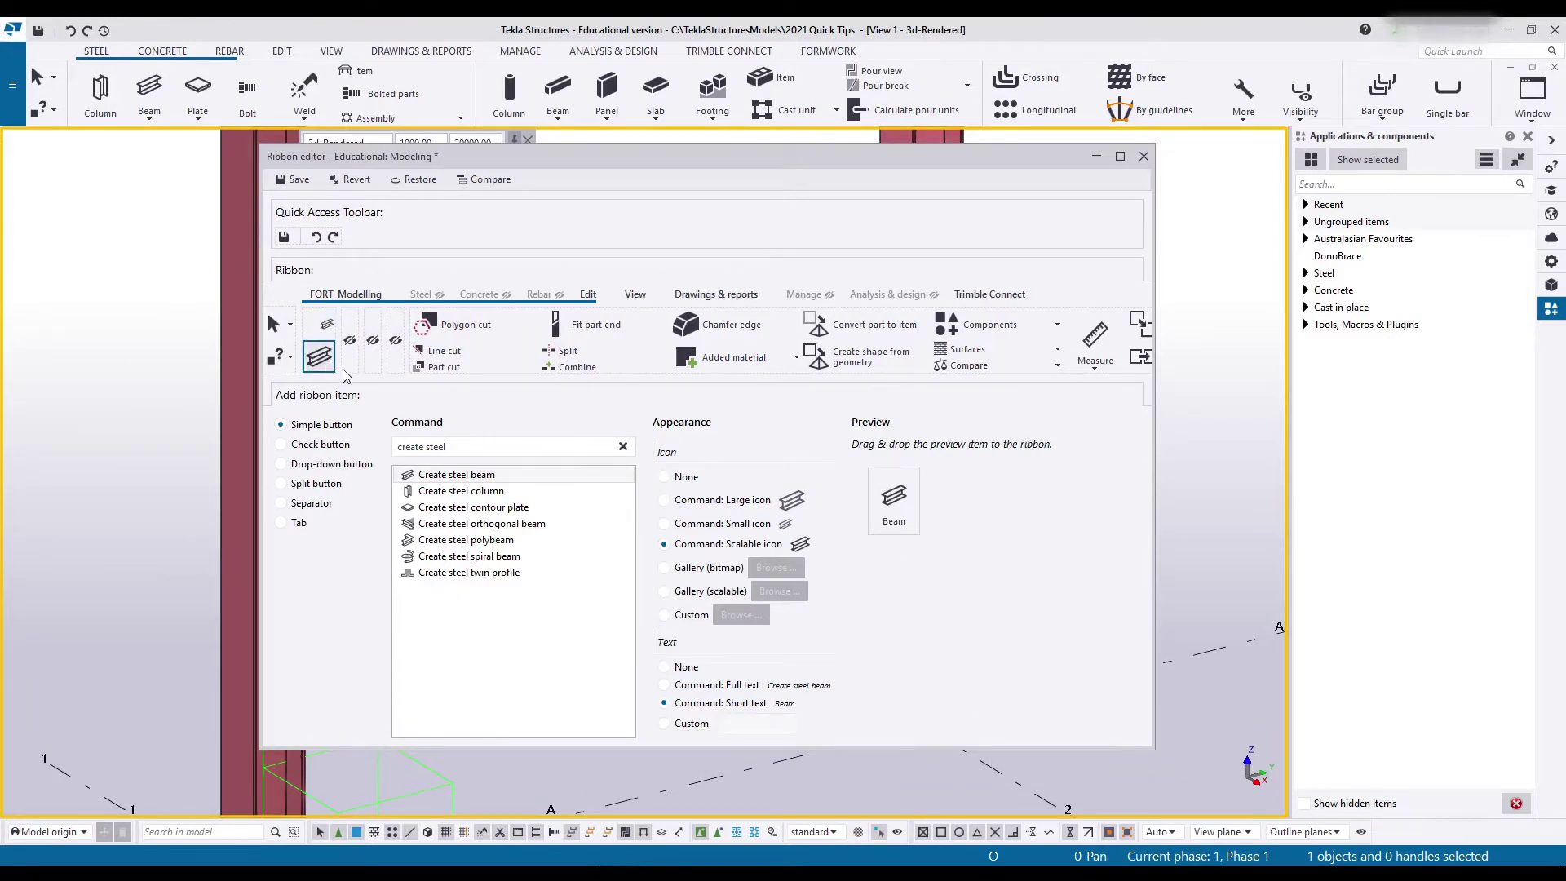
{"action": "left_click", "coordinate": [489, 490]}
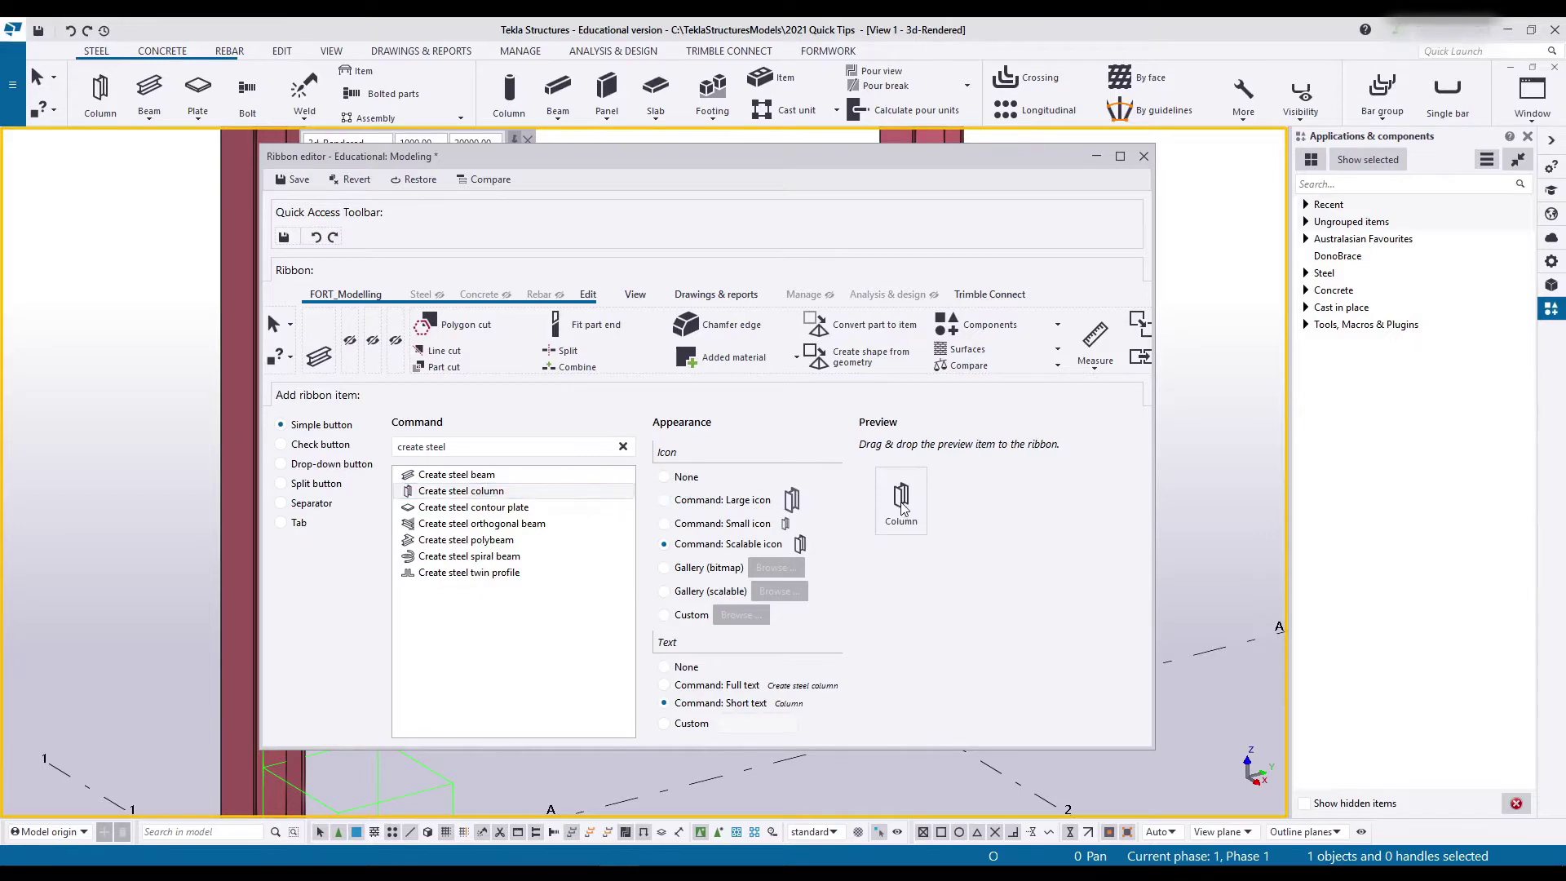
{"action": "left_click_drag", "start_coordinate": [901, 506], "coordinate": [319, 325]}
Add Create steel contour plate beside the column button and Create steel polybeam beneath it as compact icons.
{"action": "left_click", "coordinate": [489, 506]}
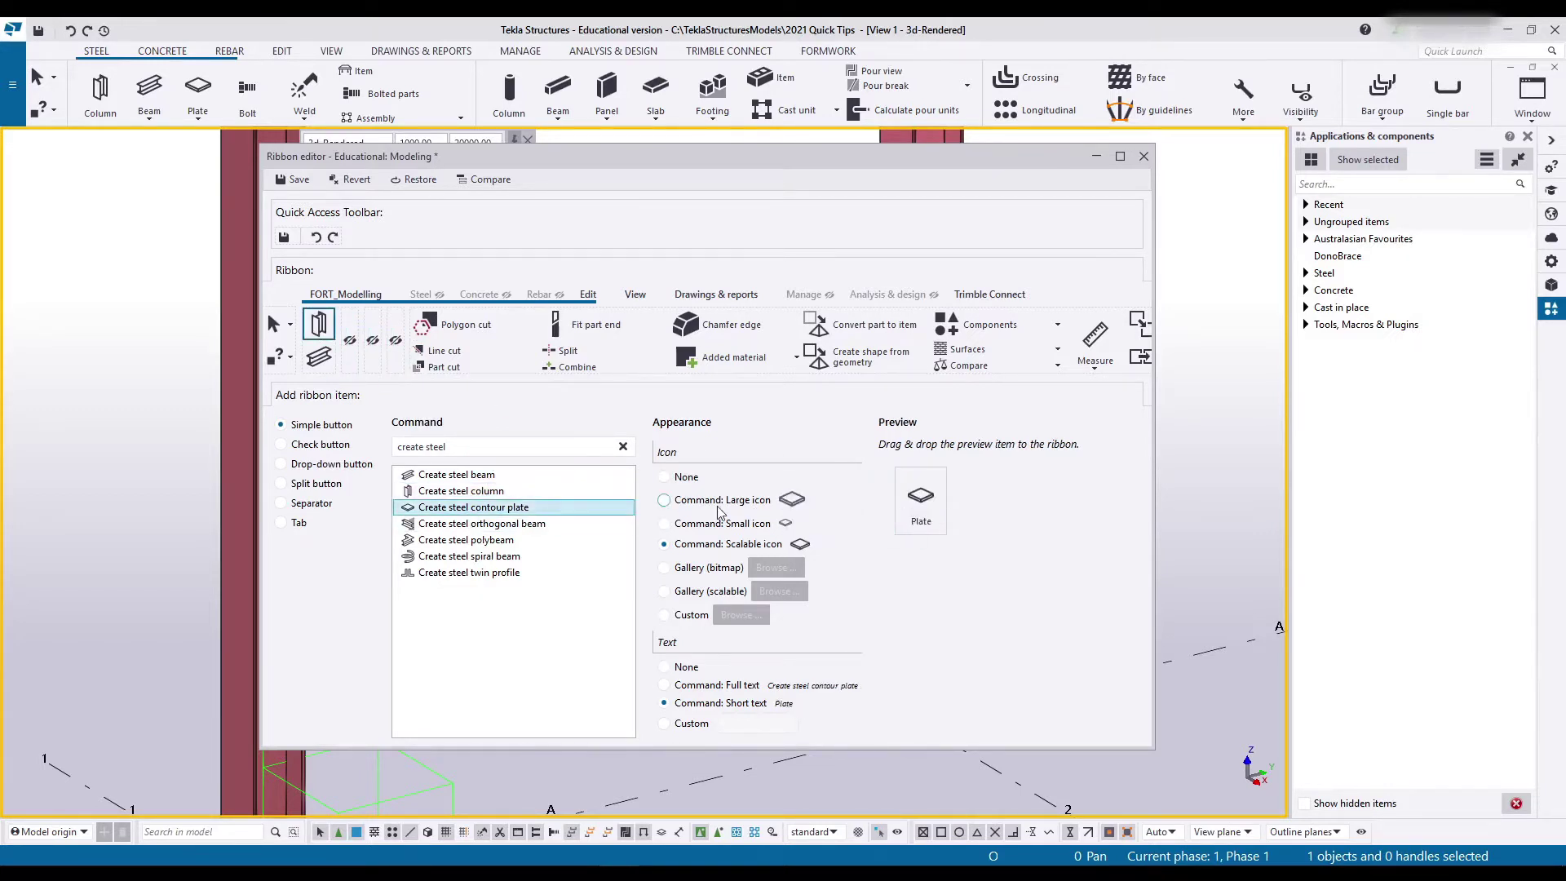
{"action": "left_click_drag", "start_coordinate": [920, 499], "coordinate": [349, 326]}
{"action": "left_click", "coordinate": [489, 523]}
{"action": "left_click", "coordinate": [489, 539]}
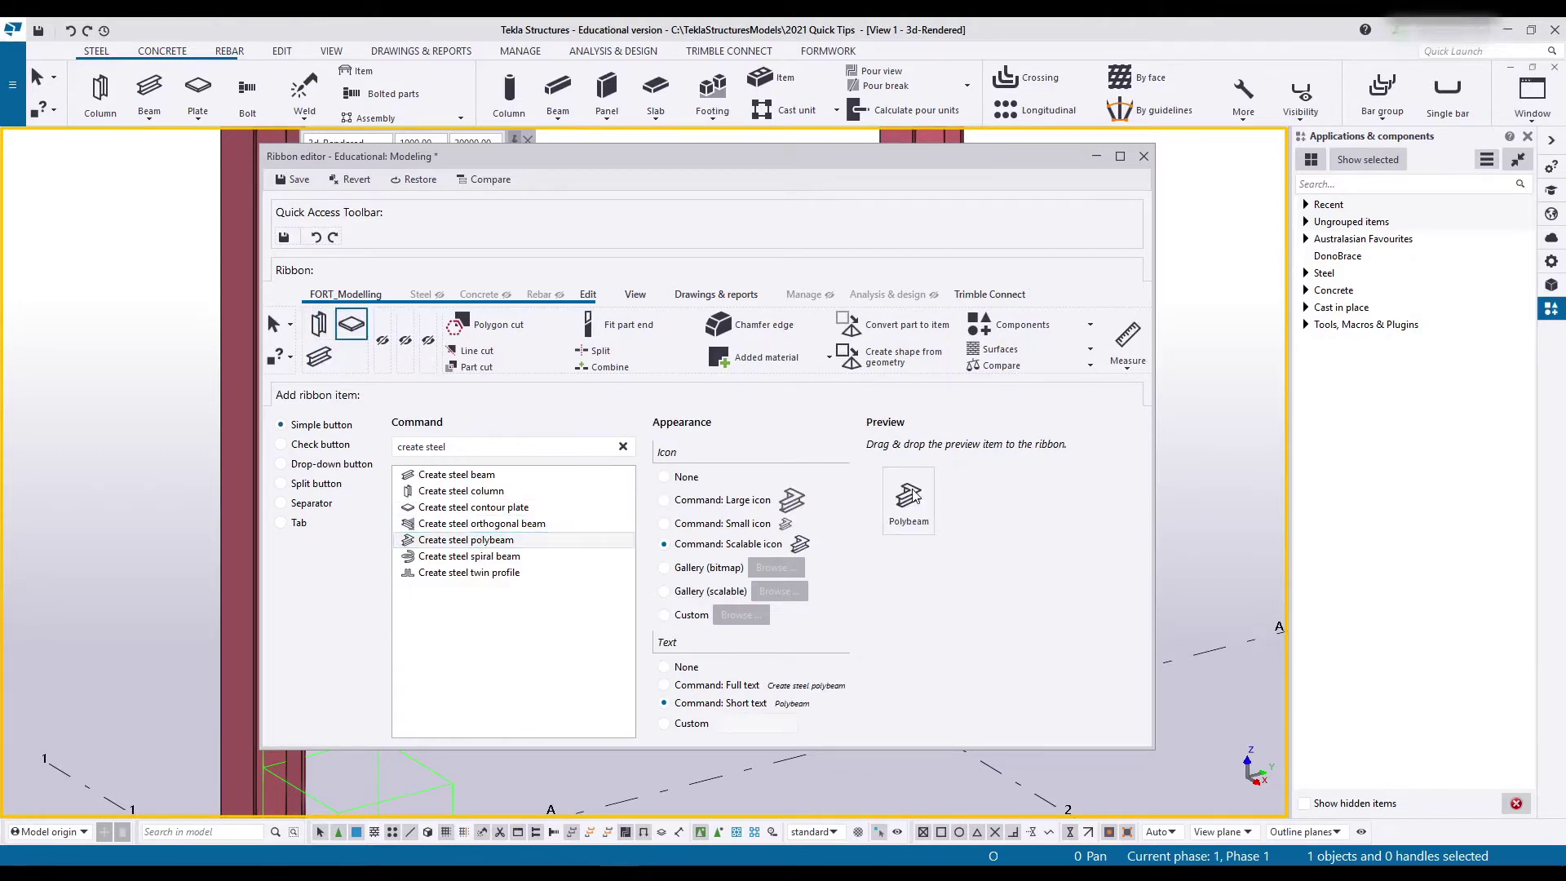
{"action": "left_click_drag", "start_coordinate": [914, 495], "coordinate": [351, 356]}
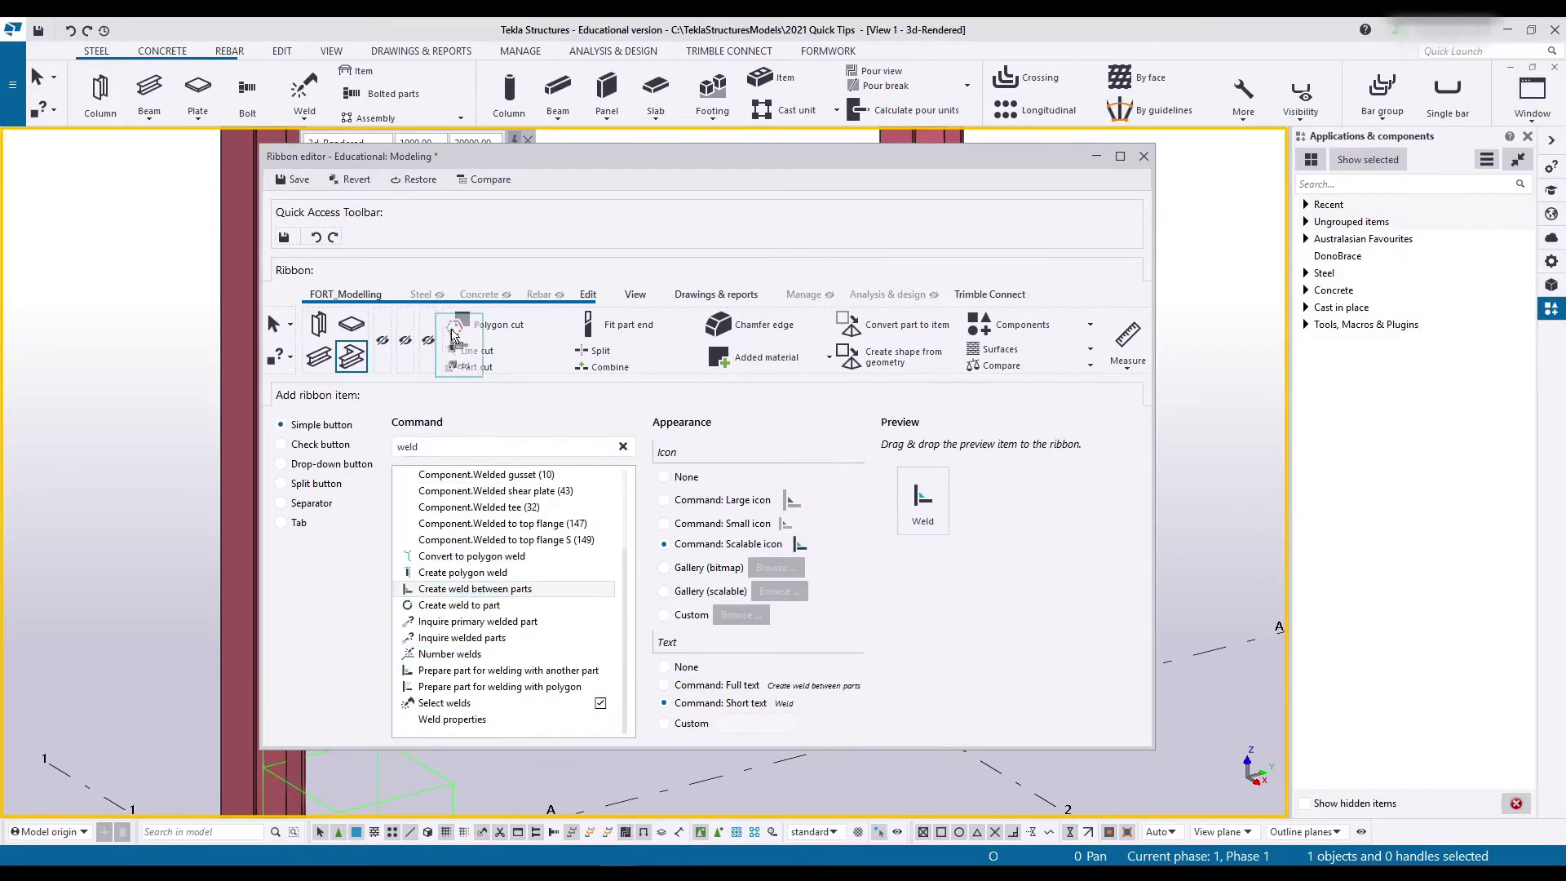
Add Create weld between parts, Create polygon weld and Create bolts as compact icons after the plate and polybeam buttons.
{"action": "left_click", "coordinate": [462, 572]}
{"action": "left_click_drag", "start_coordinate": [902, 499], "coordinate": [397, 350]}
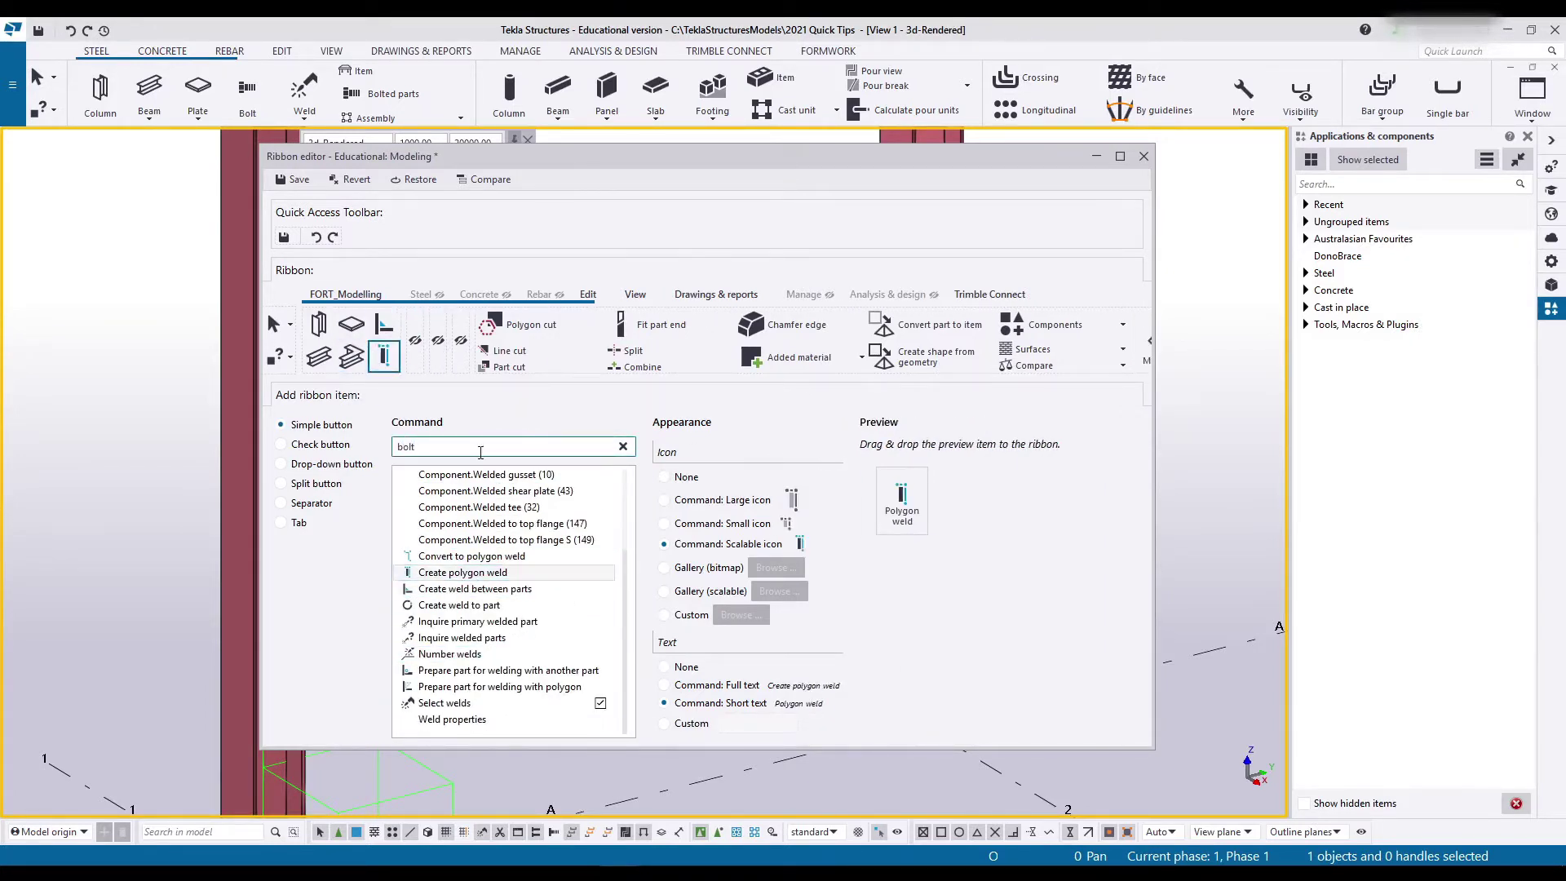
{"action": "left_click", "coordinate": [445, 588]}
{"action": "left_click_drag", "start_coordinate": [883, 499], "coordinate": [417, 326]}
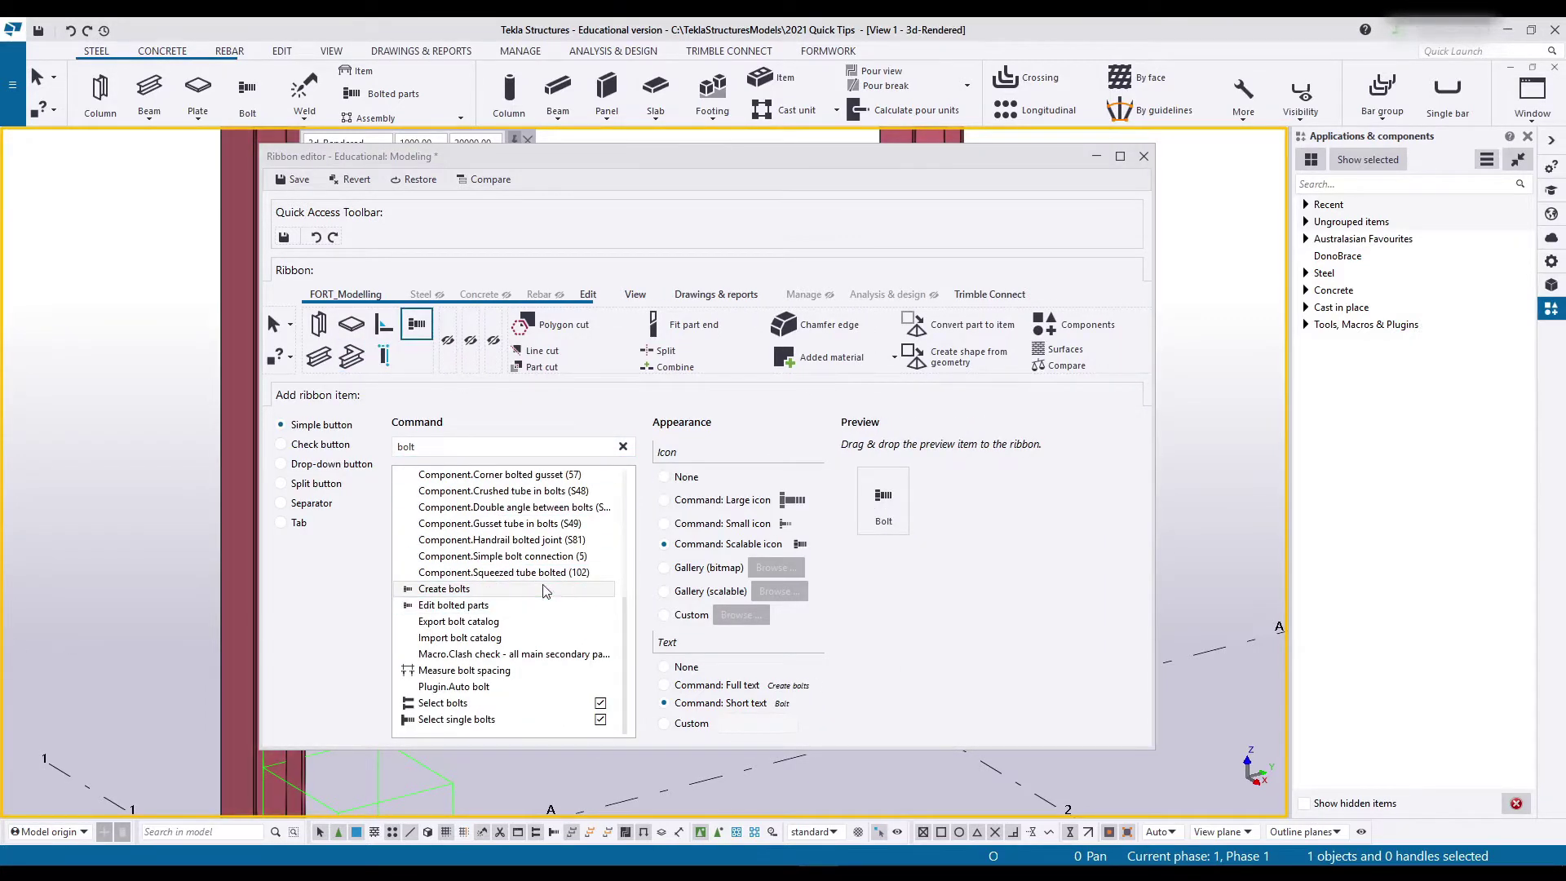
Choose Plugin.Auto bolt as the command and search the components catalog for "auto" to view the Auto bolt settings.
{"action": "left_click", "coordinate": [461, 687]}
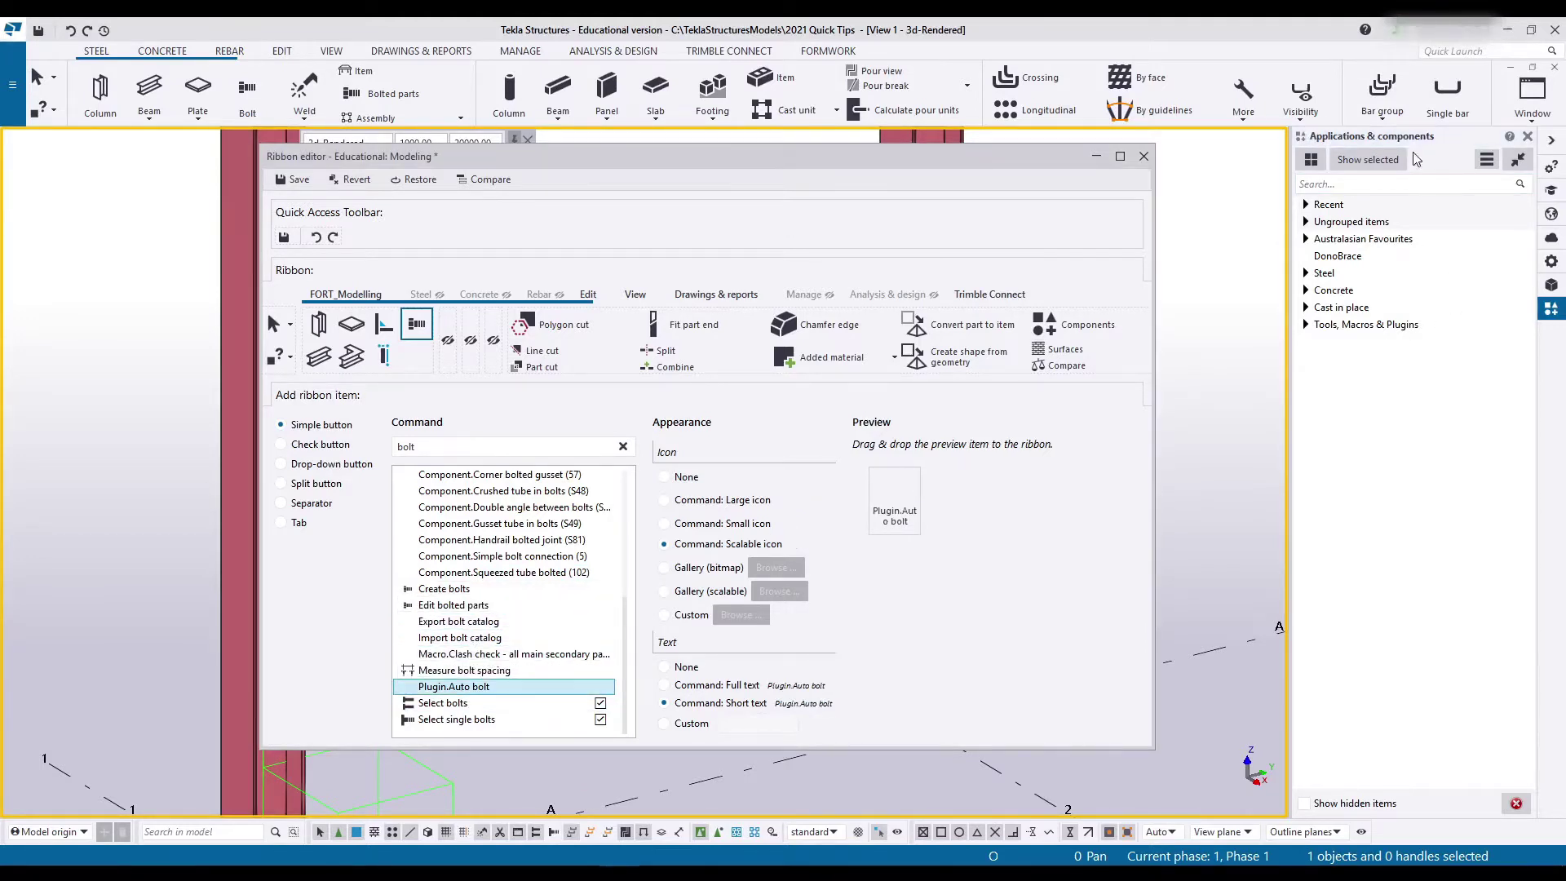
{"action": "left_click", "coordinate": [1393, 183]}
{"action": "type", "text": "auto"}
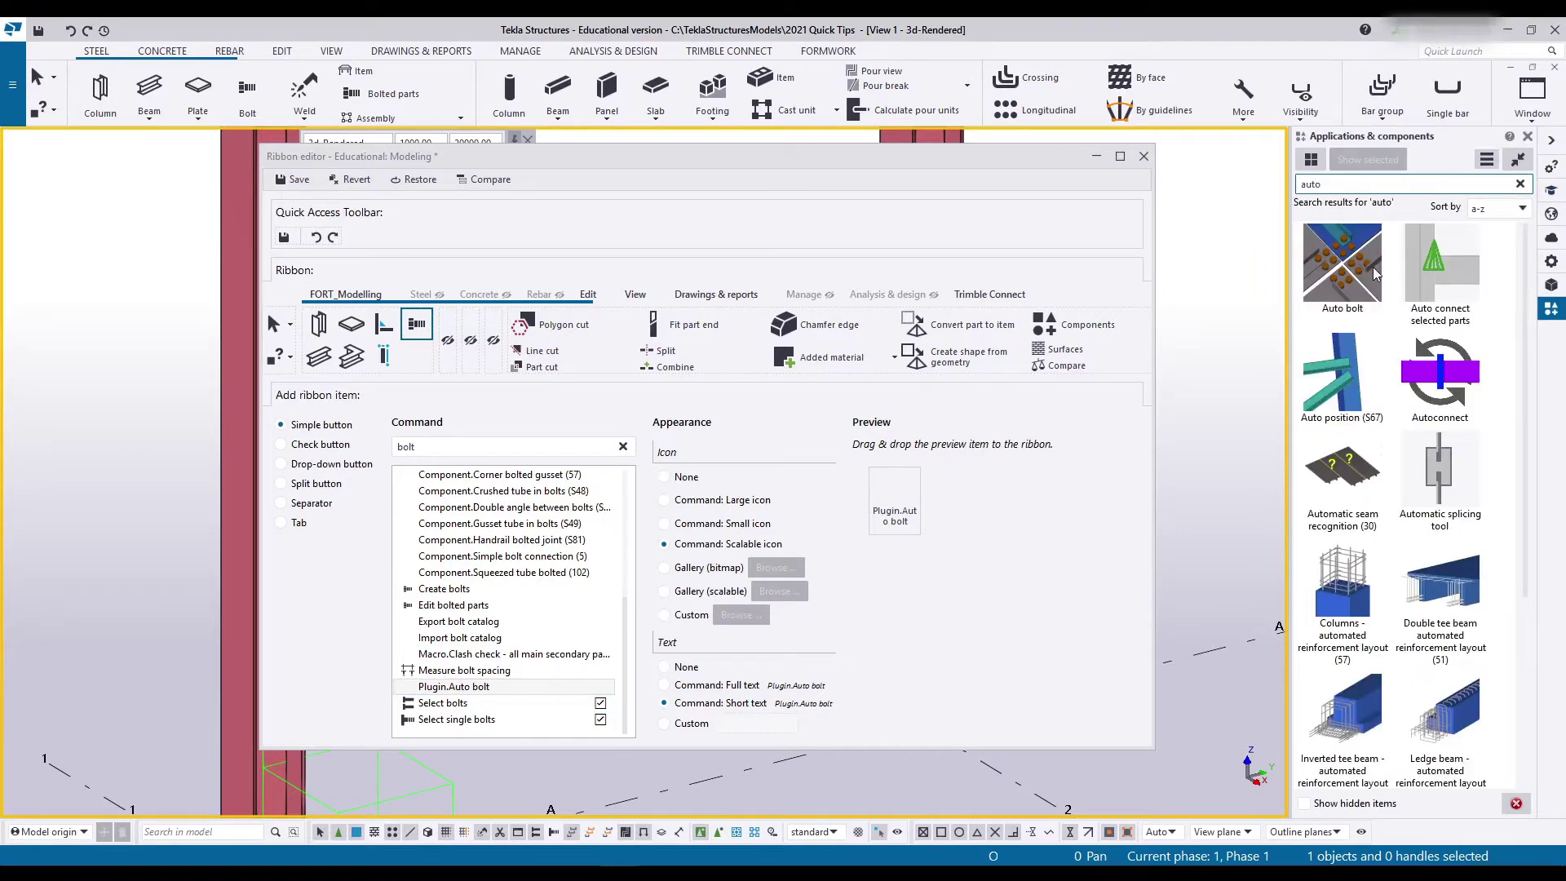
{"action": "double_click", "coordinate": [1360, 263]}
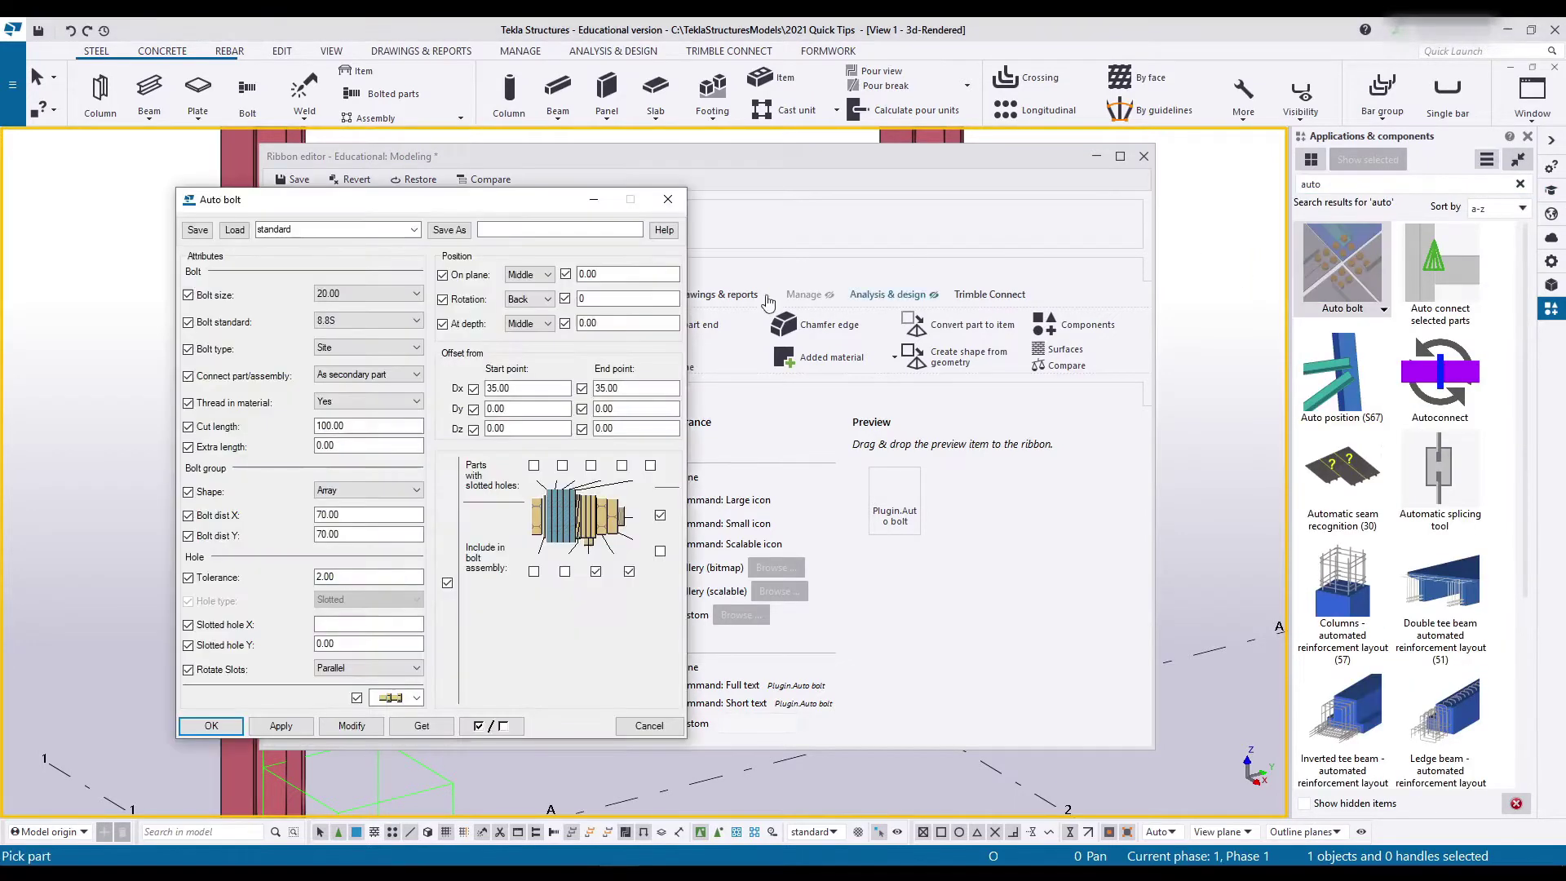
{"action": "left_click", "coordinate": [667, 199]}
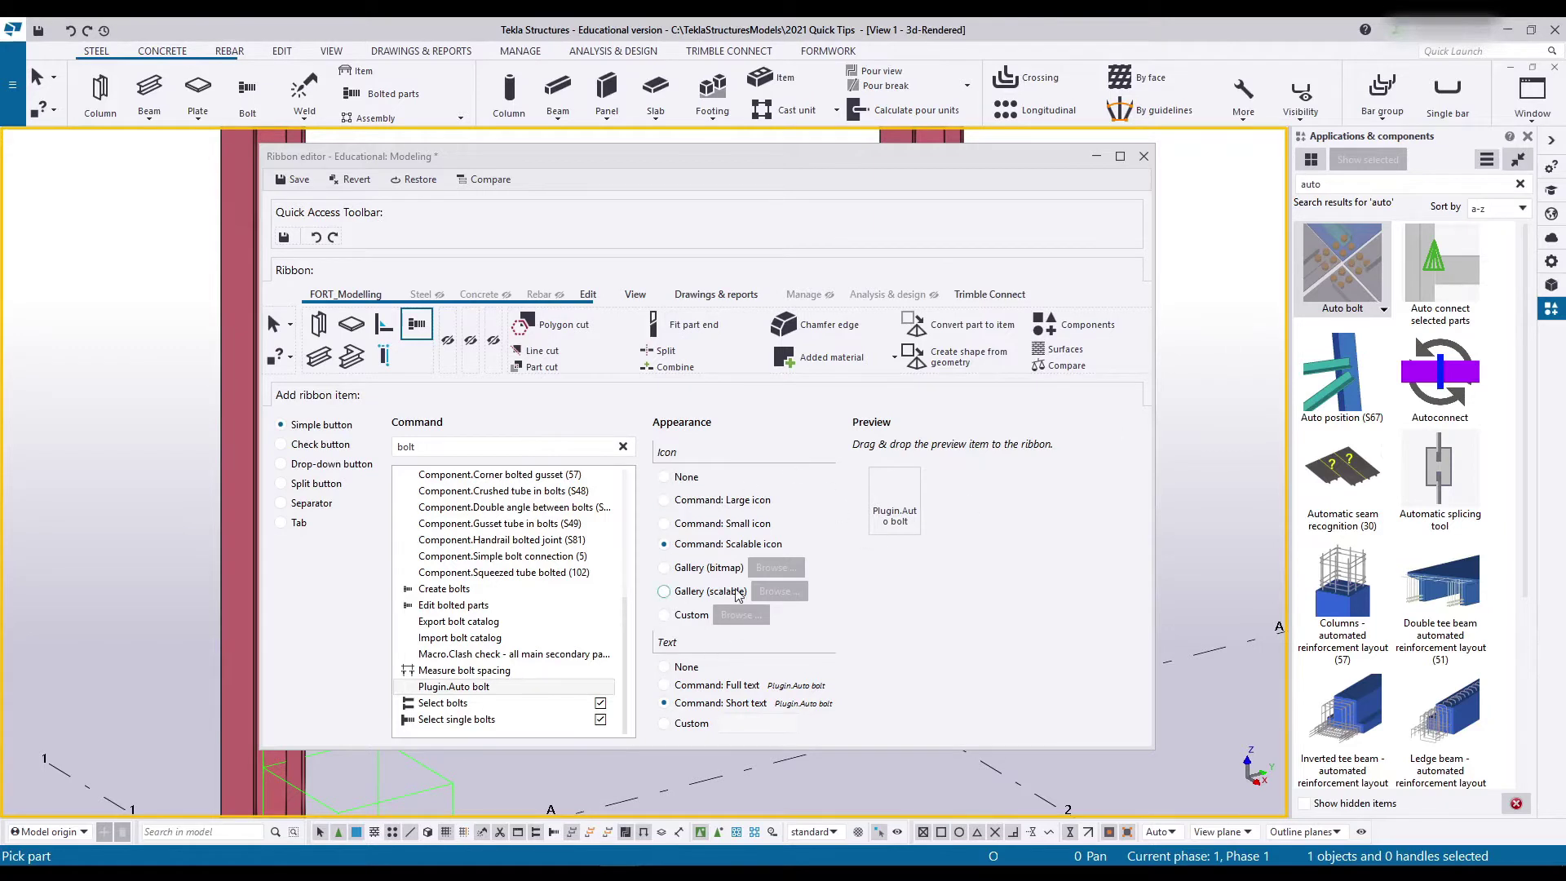
Give the Auto bolt button the scalable gallery icon SteelBolt_Active, found by searching "bolt", and place it beneath the Bolt button.
{"action": "left_click", "coordinate": [684, 600]}
{"action": "left_click", "coordinate": [778, 593]}
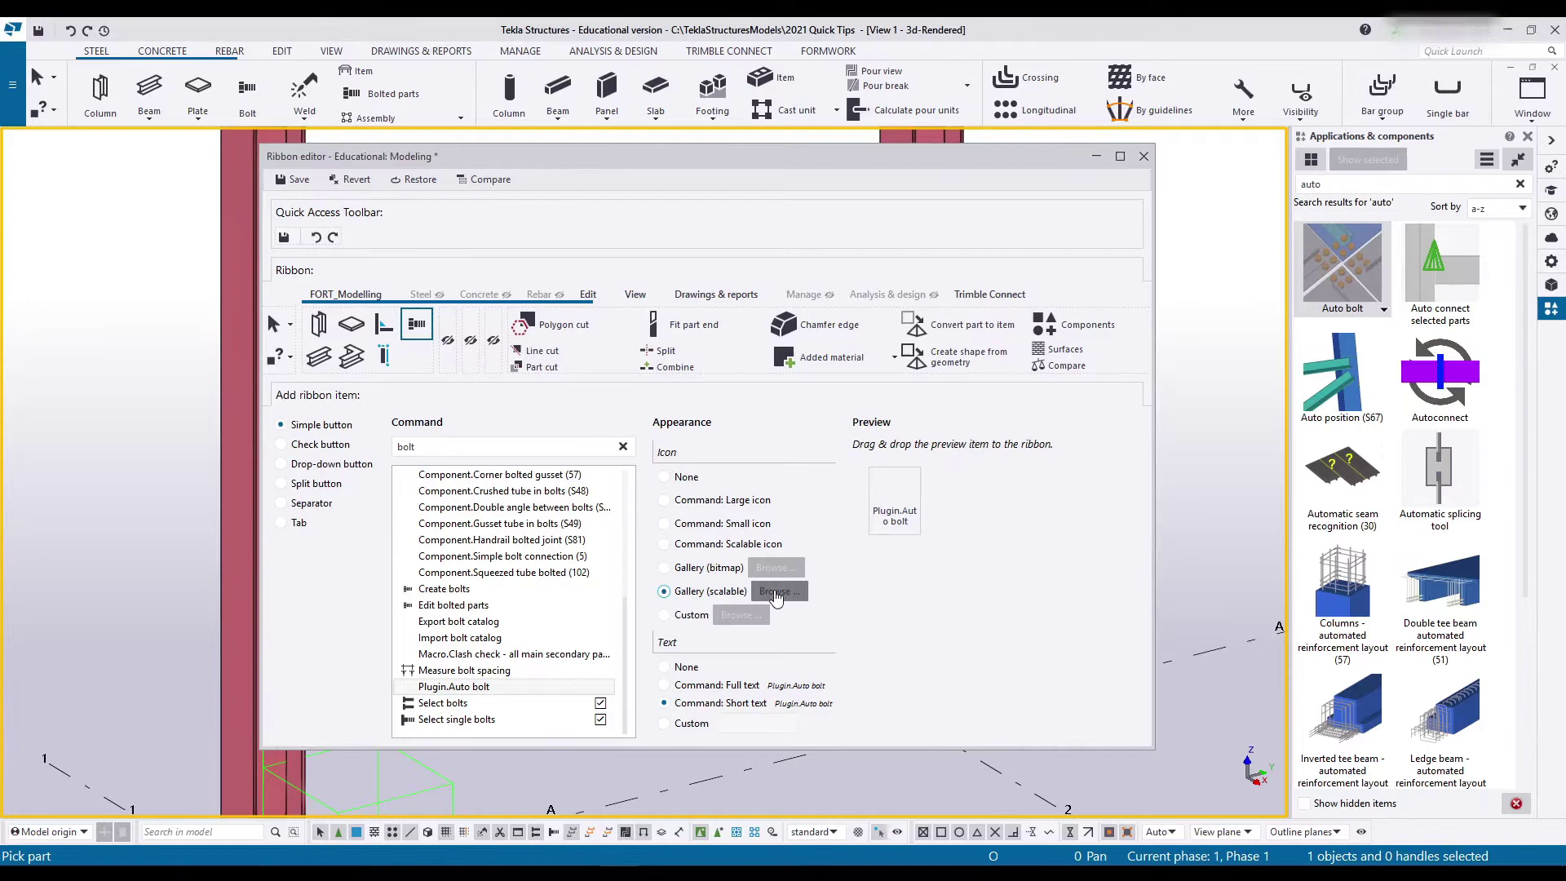
{"action": "scroll", "coordinate": [639, 465], "scroll_direction": "down", "scroll_amount": 12}
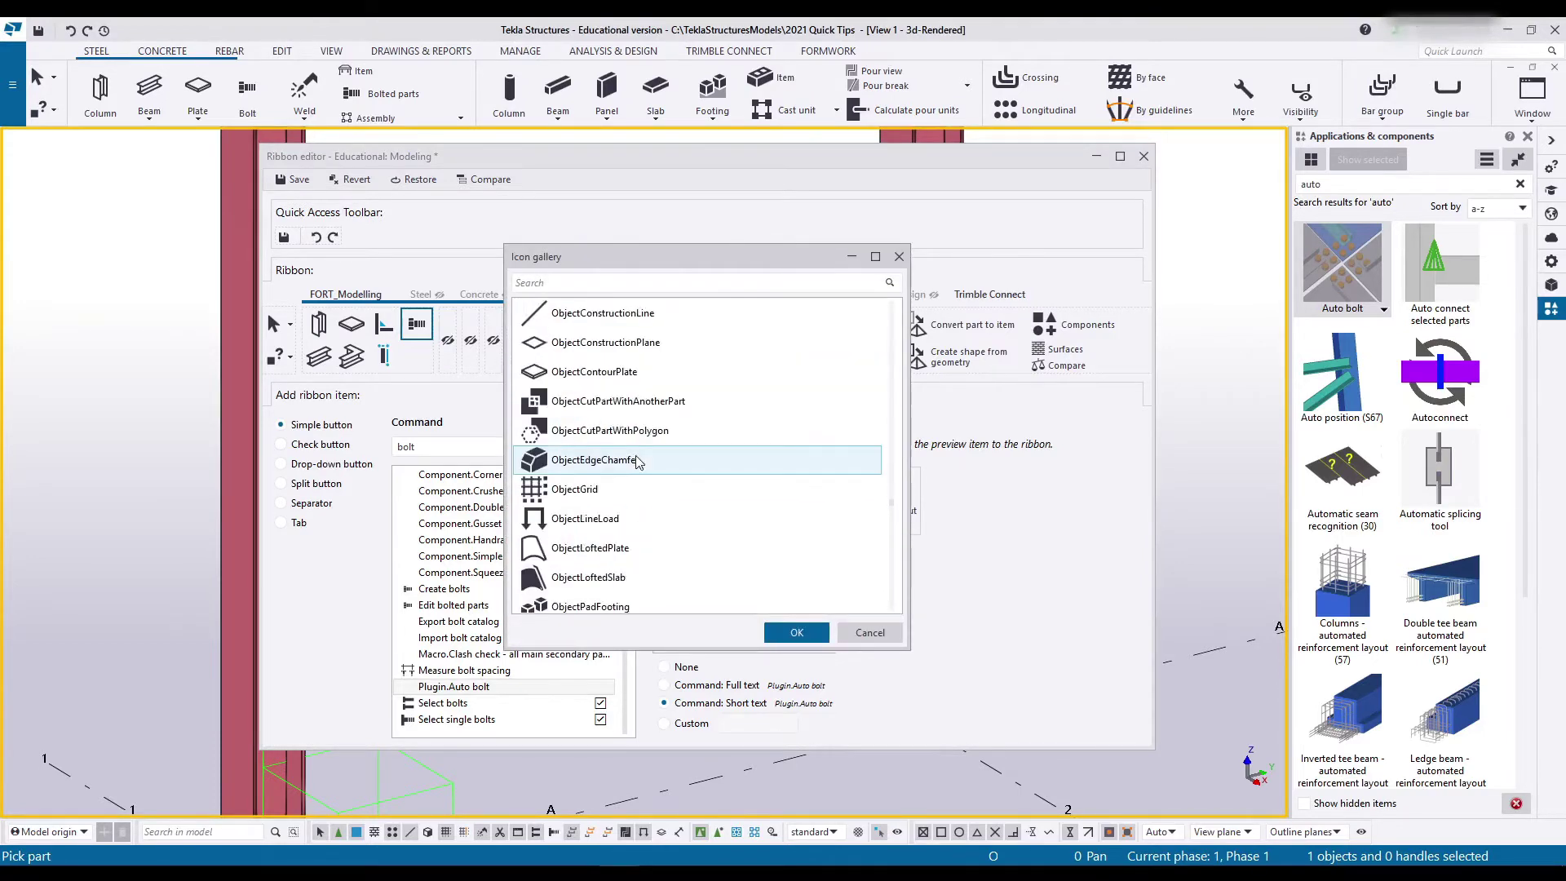
{"action": "scroll", "coordinate": [644, 445], "scroll_direction": "down", "scroll_amount": 5}
{"action": "type", "text": "bo"}
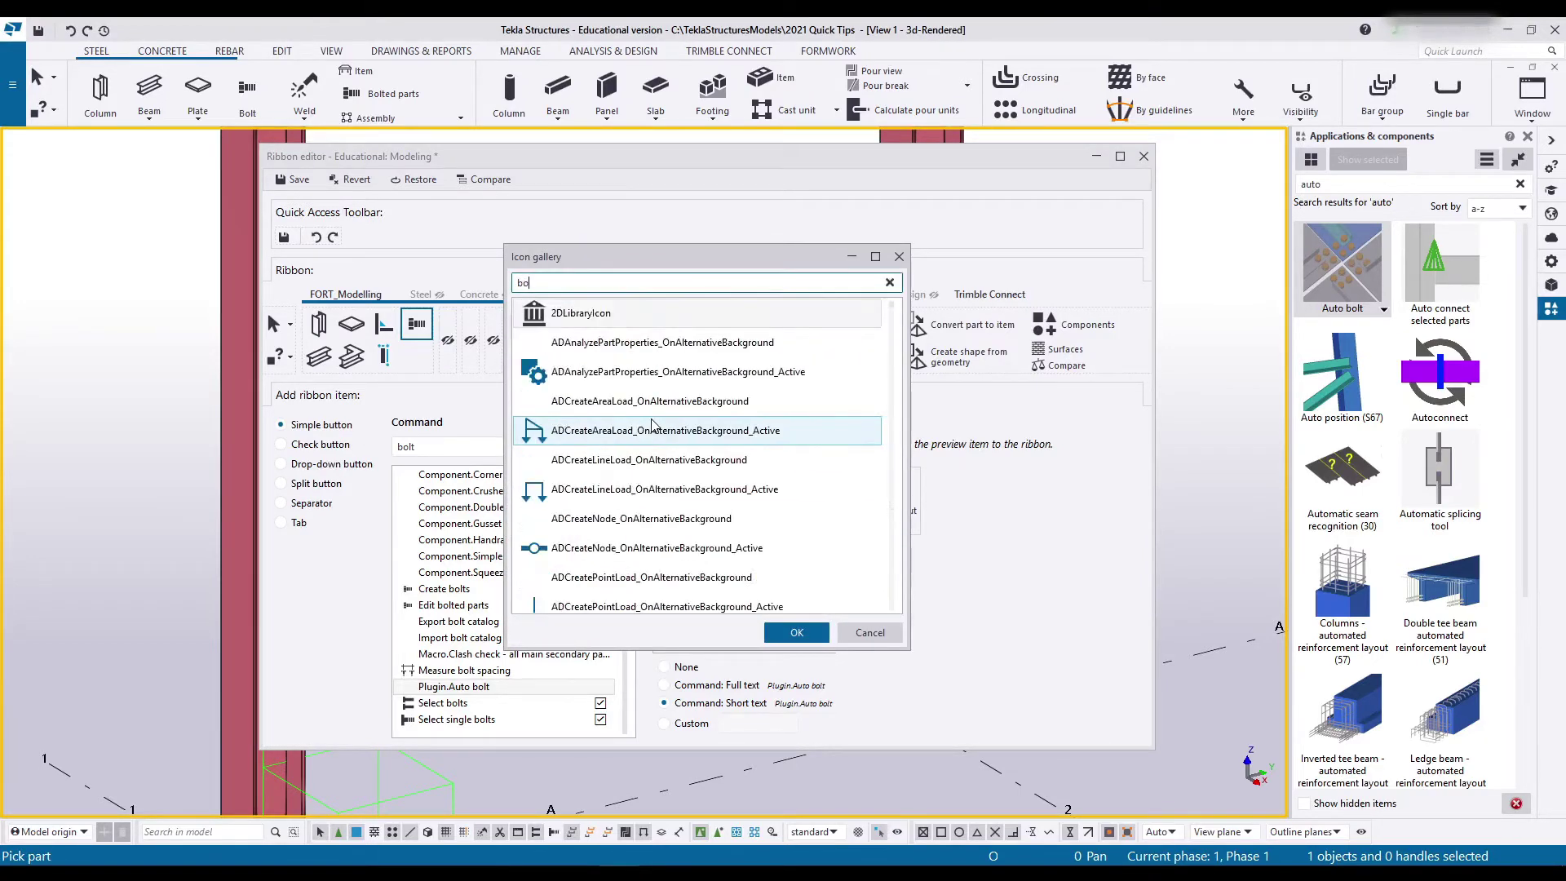
{"action": "type", "text": "lt"}
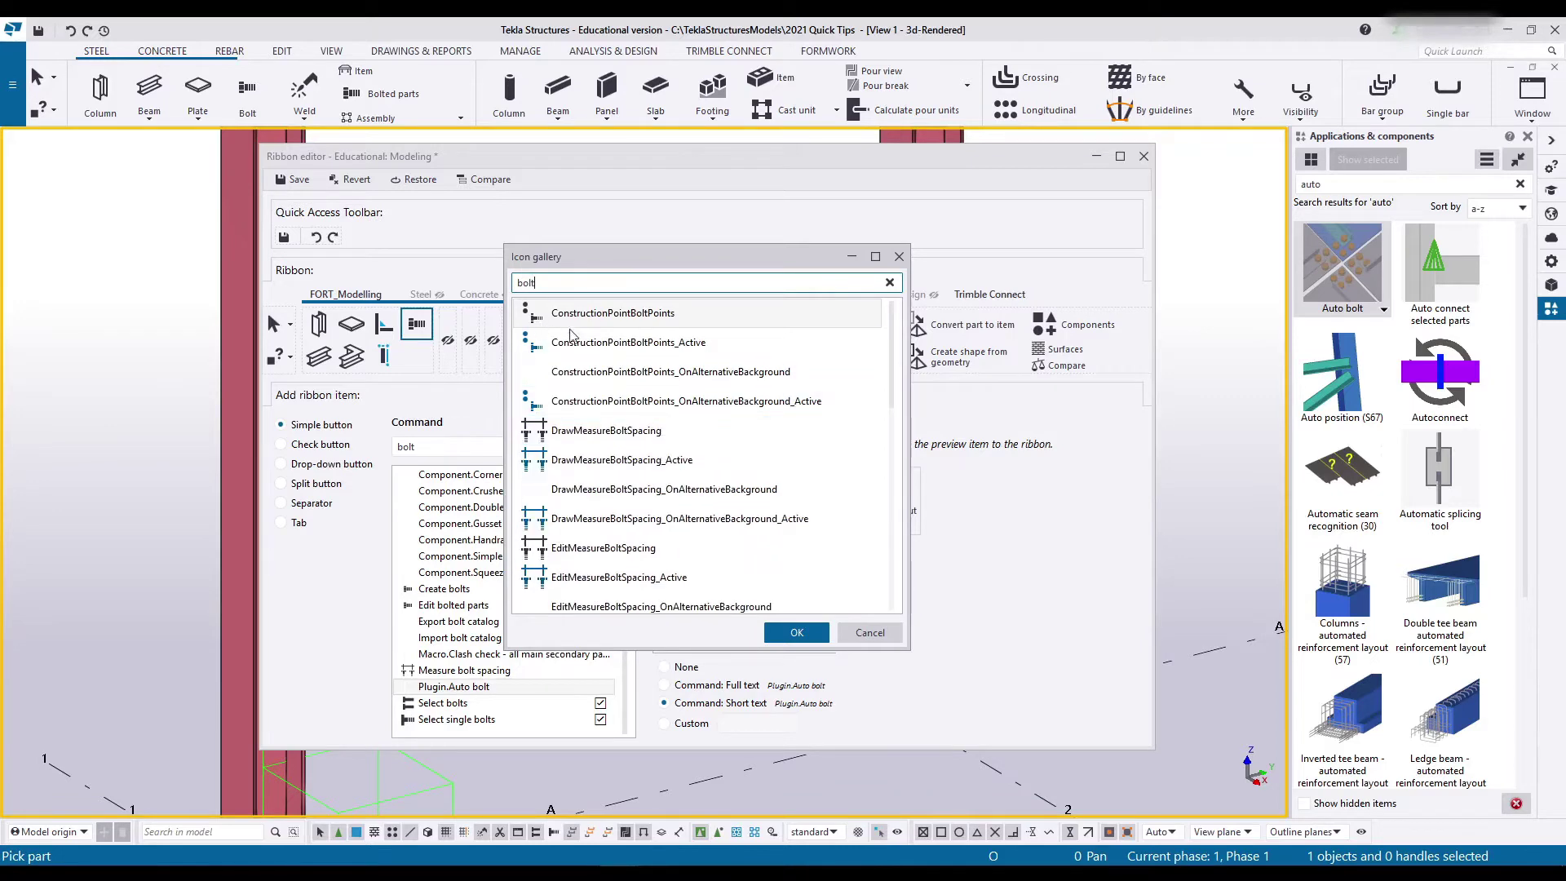
{"action": "left_click", "coordinate": [677, 349]}
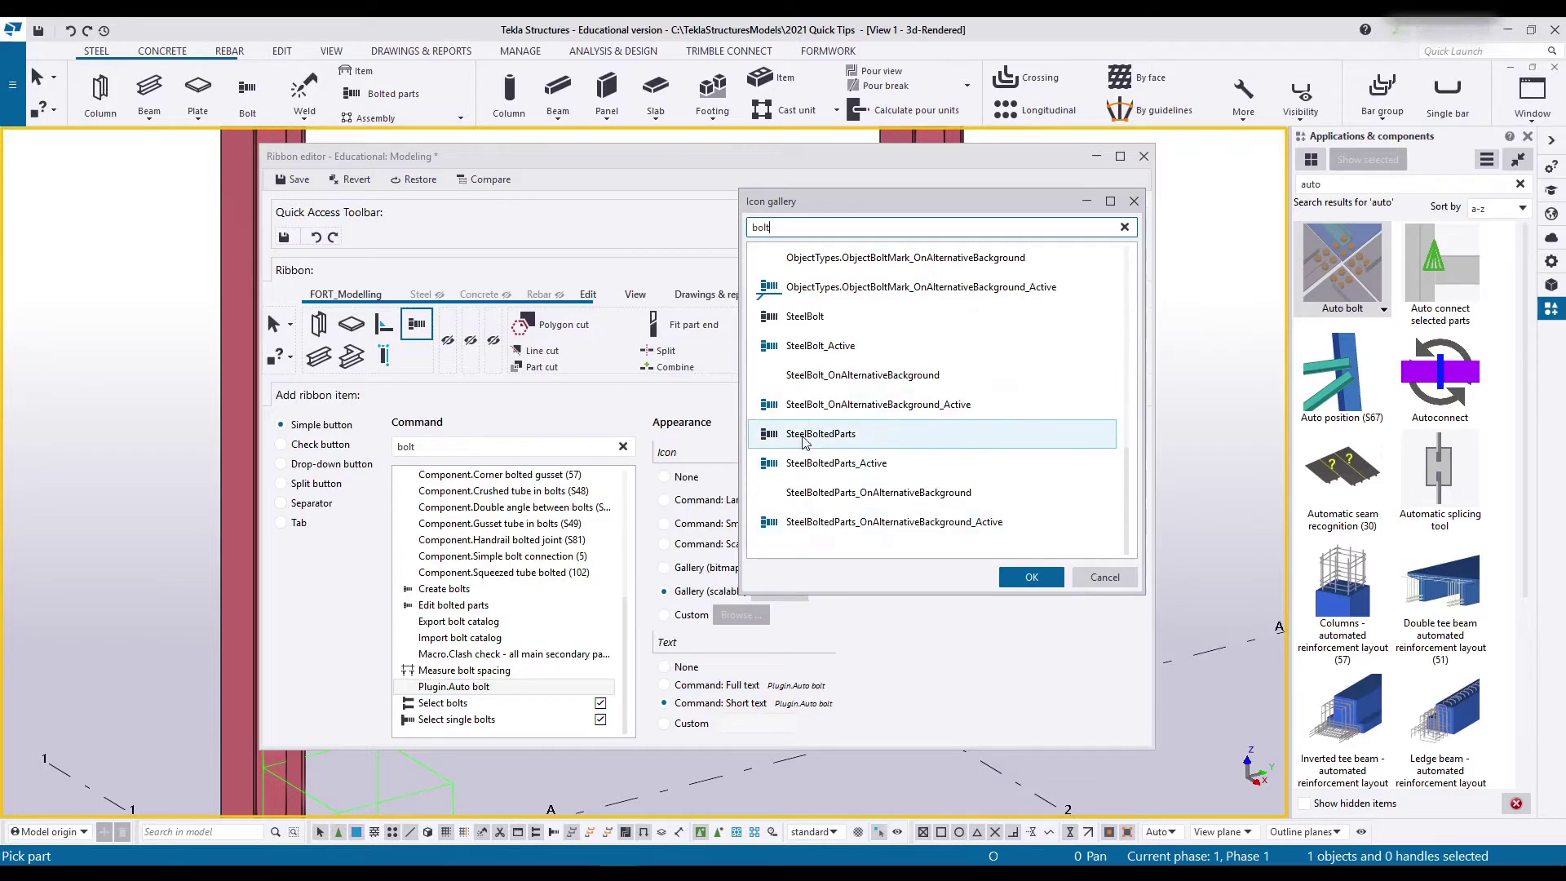
{"action": "left_click", "coordinate": [803, 347]}
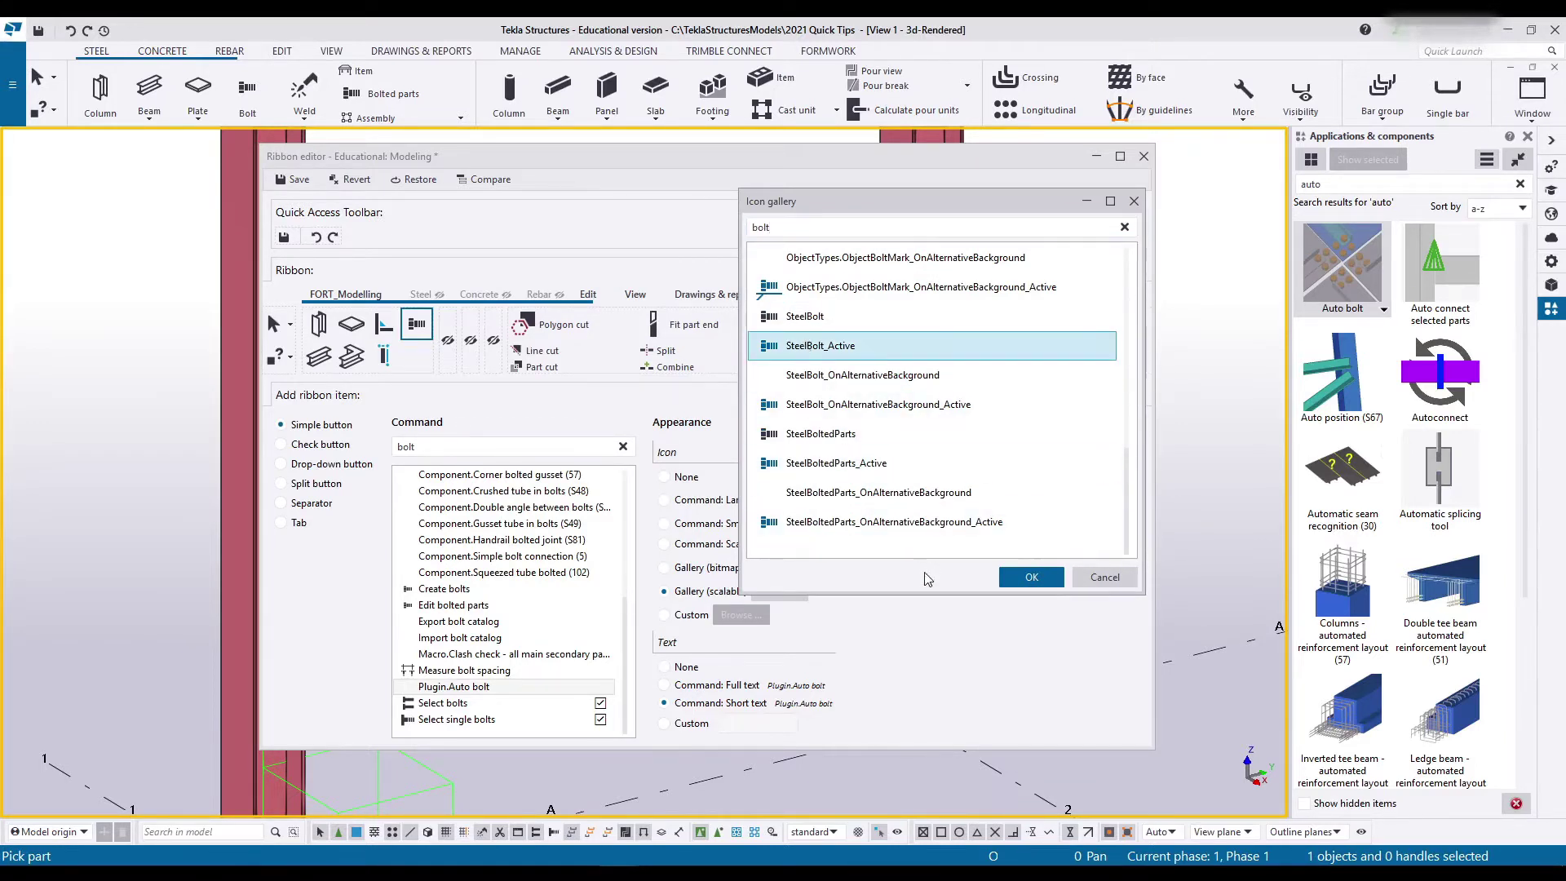
{"action": "left_click", "coordinate": [1034, 577]}
{"action": "left_click_drag", "start_coordinate": [979, 502], "coordinate": [413, 359]}
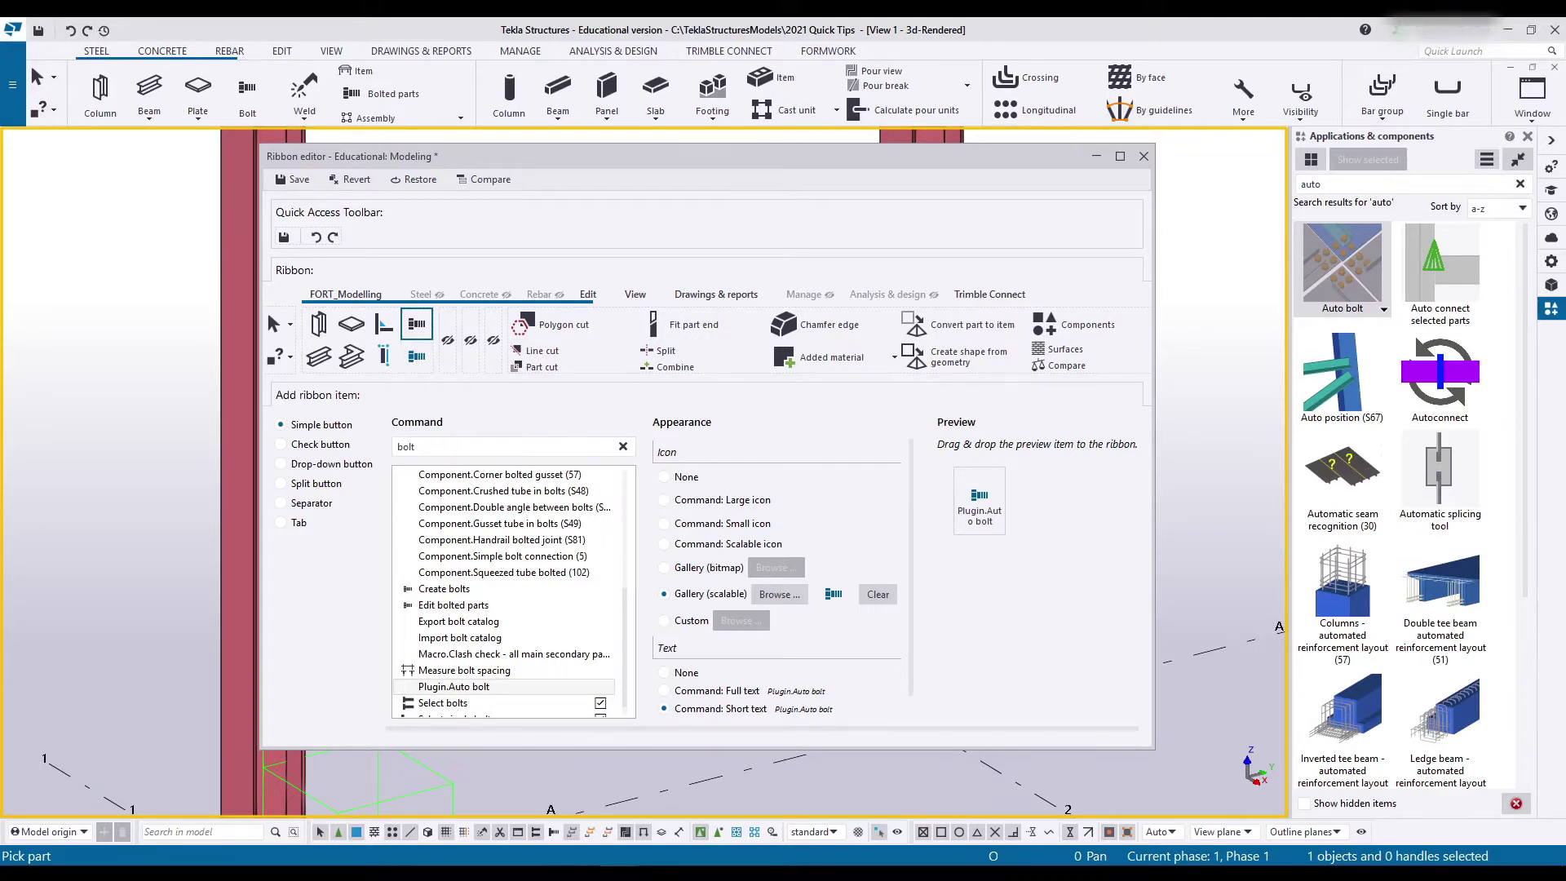
{"action": "left_click", "coordinate": [417, 356]}
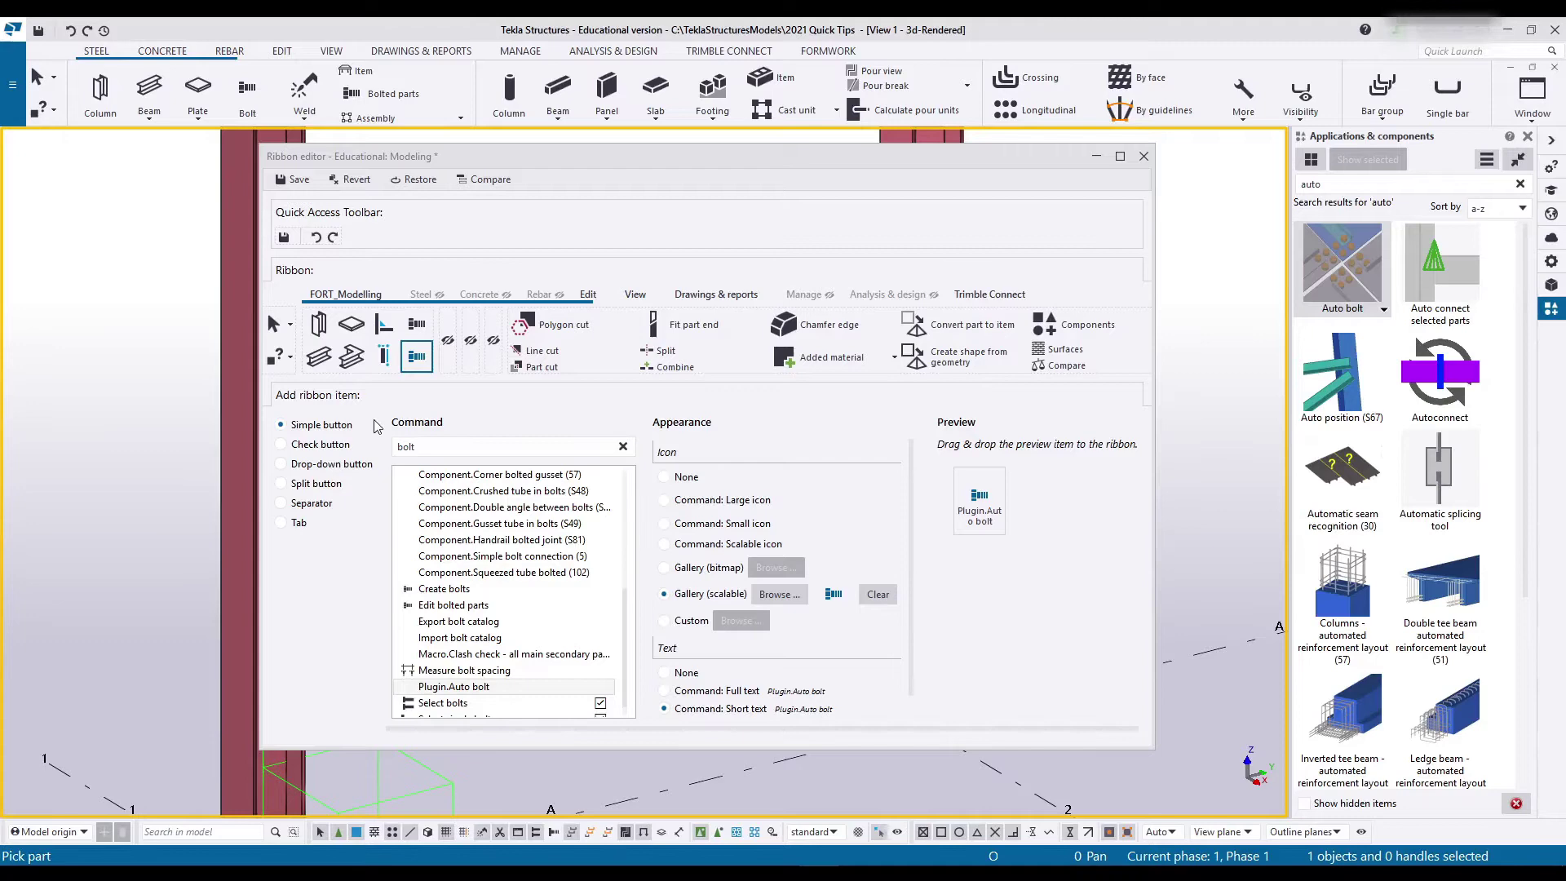
Add vertical separators of thickness 1 after the bolt buttons on the FORT_Modelling tab.
{"action": "left_click", "coordinate": [335, 506]}
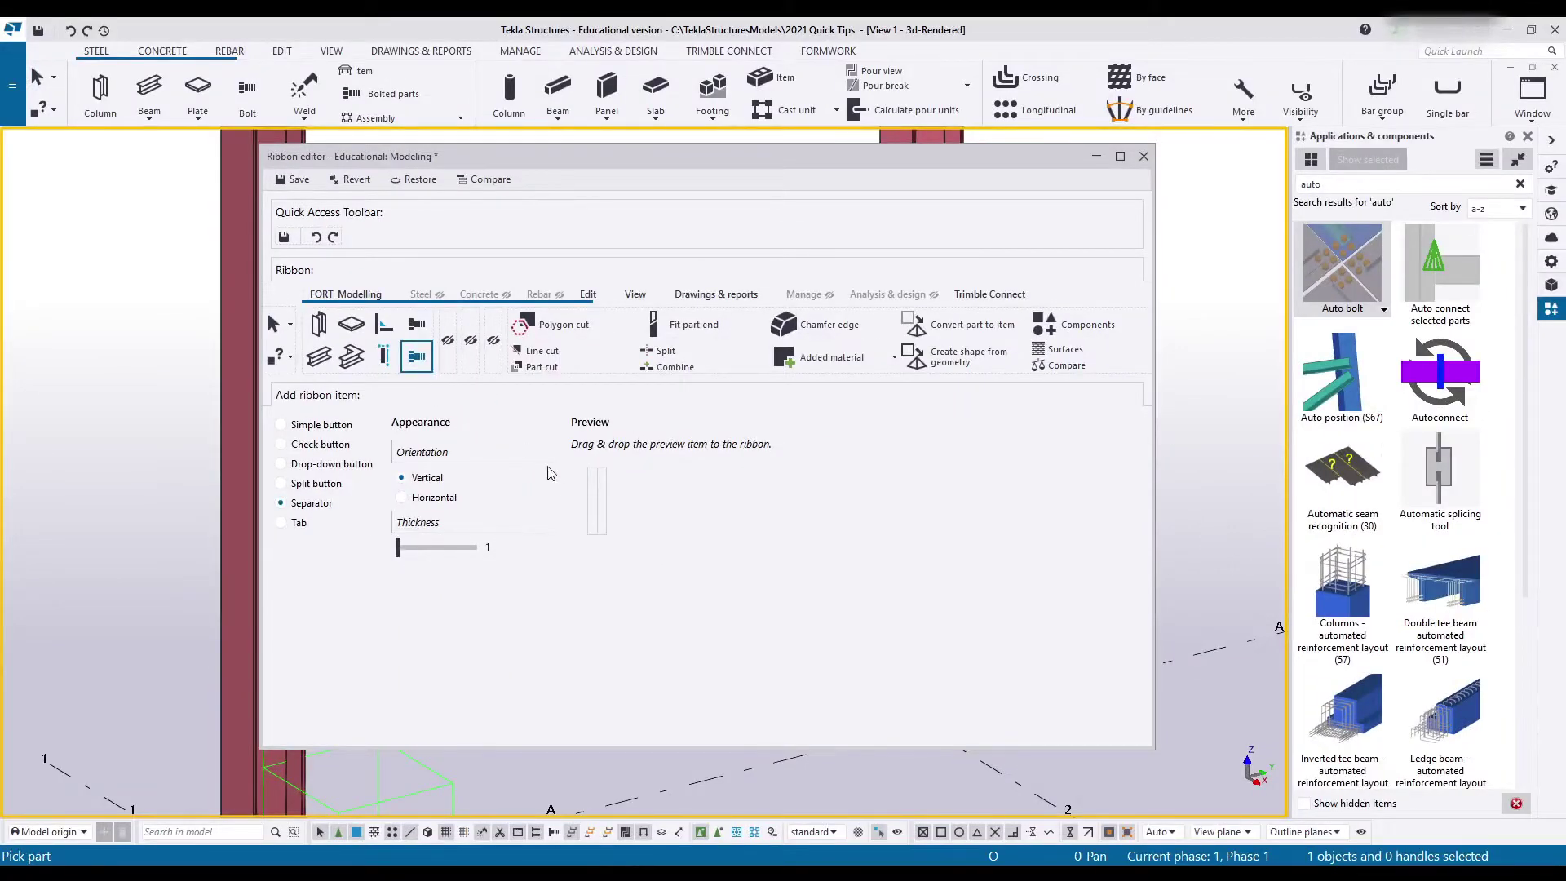
{"action": "left_click_drag", "start_coordinate": [600, 510], "coordinate": [454, 374]}
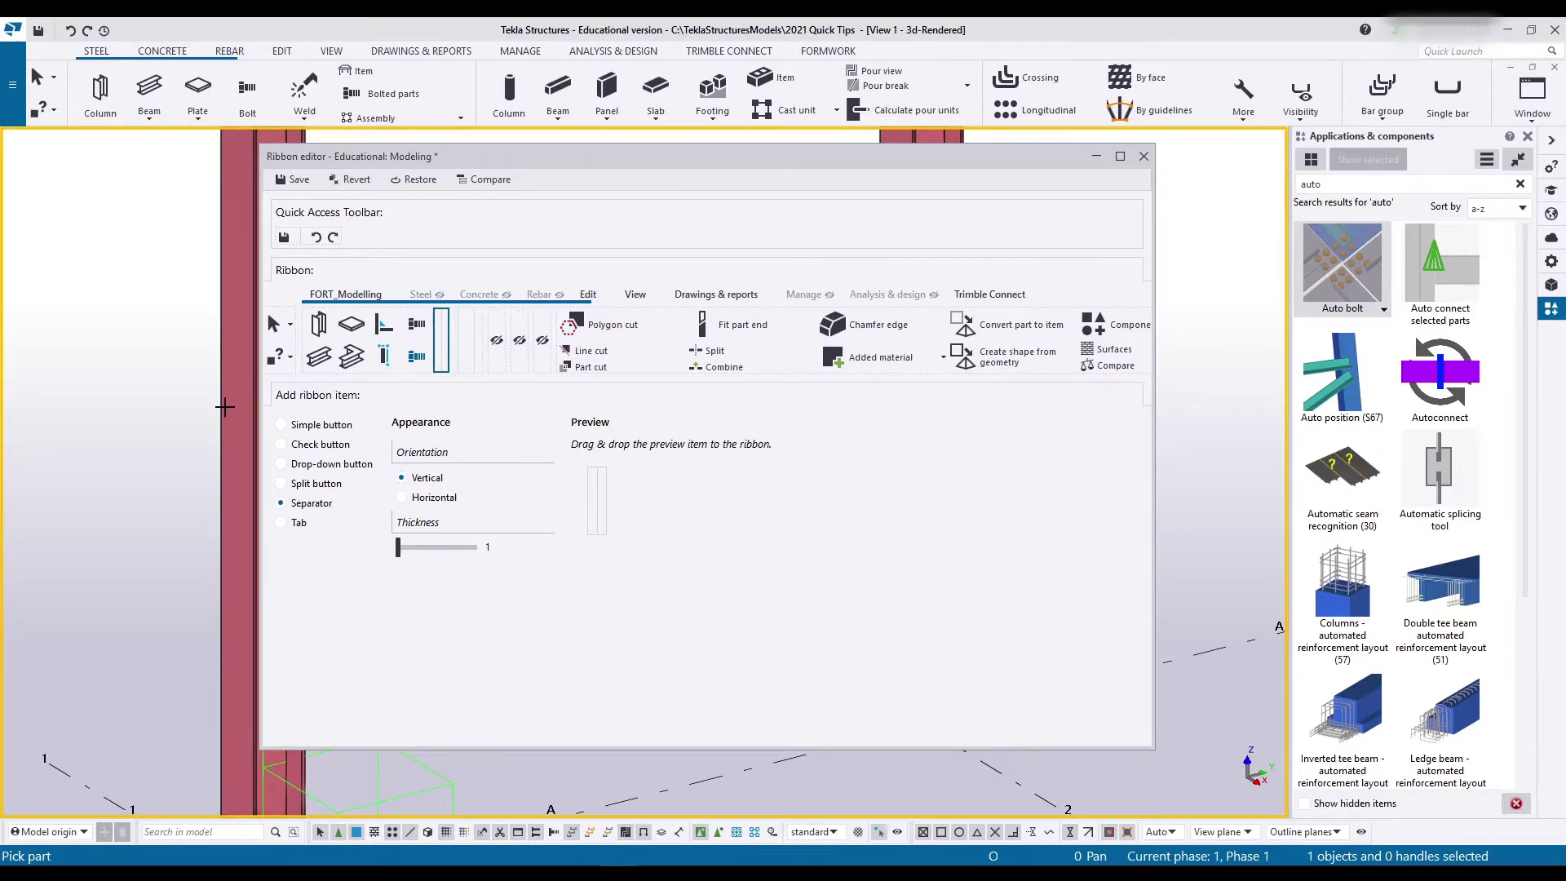
{"action": "left_click_drag", "start_coordinate": [604, 505], "coordinate": [460, 363]}
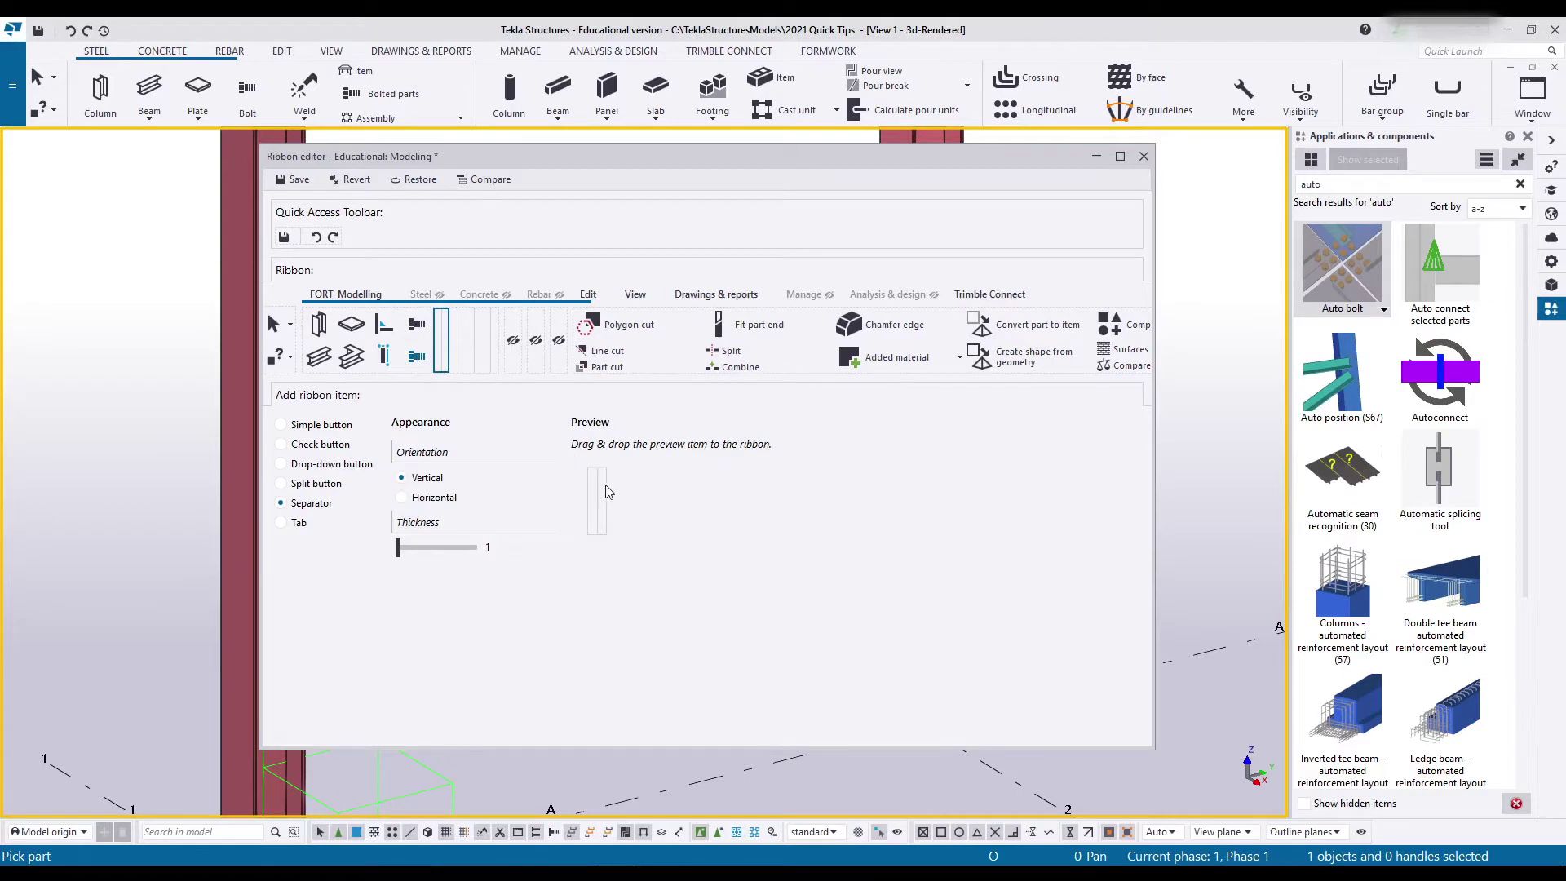
{"action": "left_click_drag", "start_coordinate": [606, 491], "coordinate": [474, 347]}
Search the simple-button commands for "measu" and add Measure distance with its scalable icon between the separators.
{"action": "left_click", "coordinate": [311, 451]}
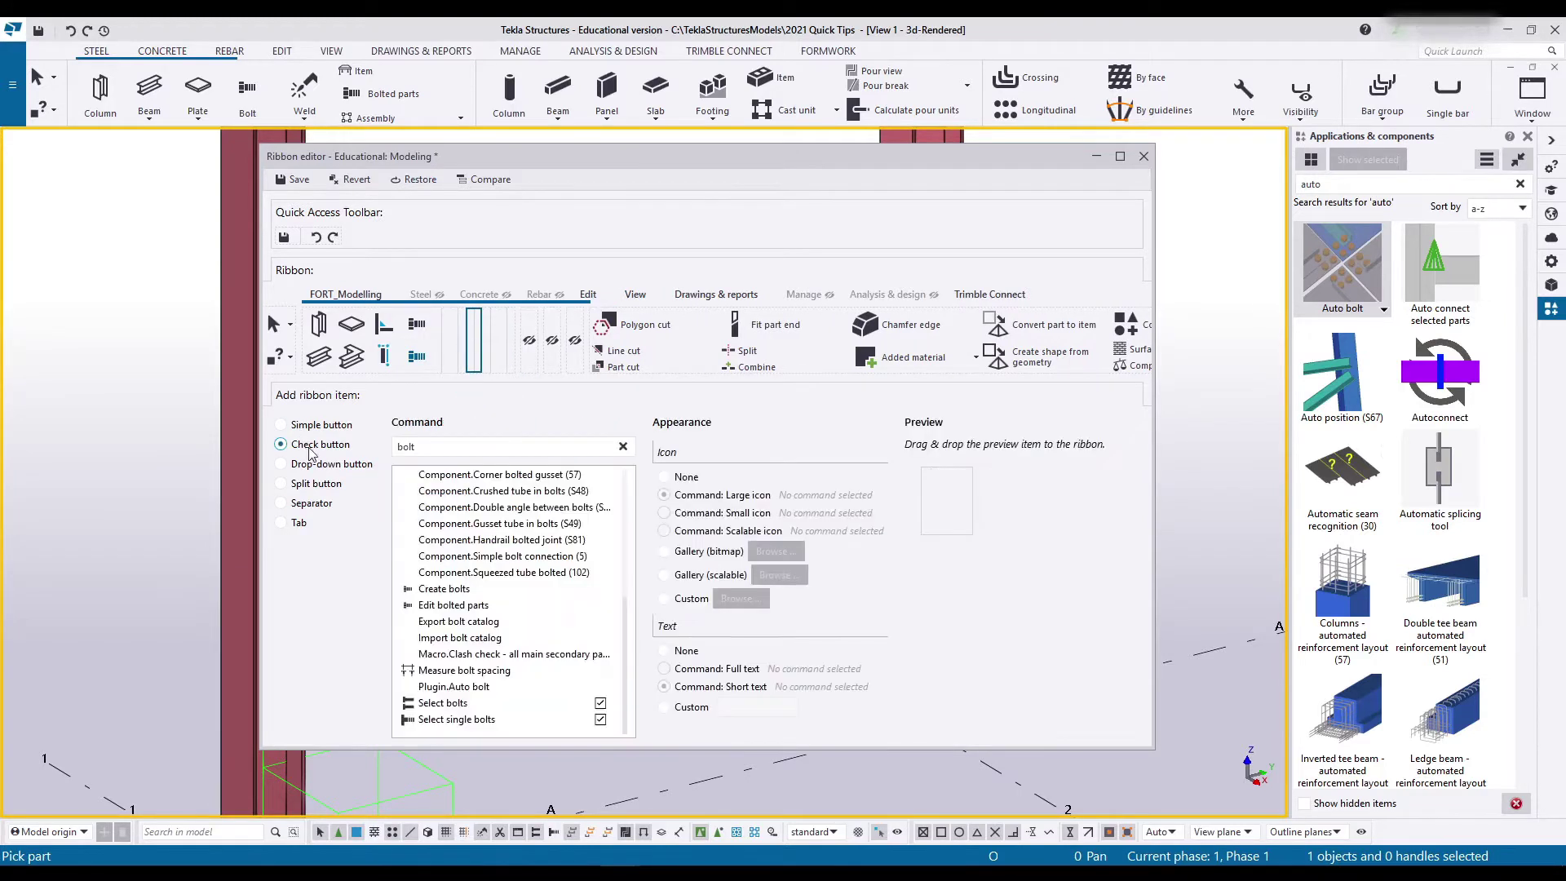
{"action": "left_click", "coordinate": [326, 425]}
{"action": "left_click_drag", "start_coordinate": [418, 447], "coordinate": [250, 466]}
{"action": "type", "text": "measu"}
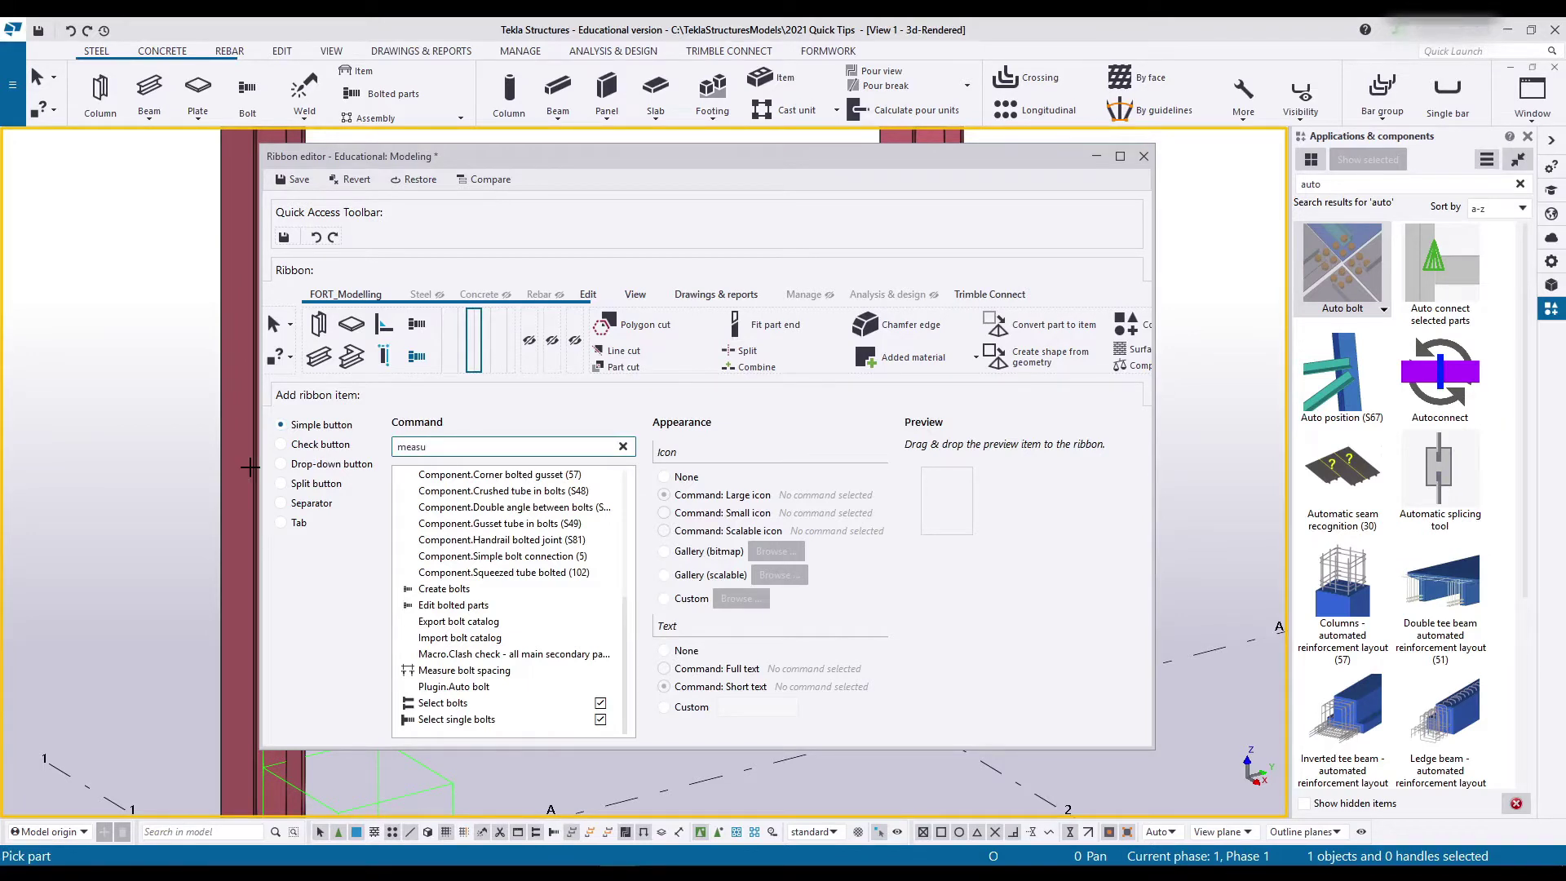
{"action": "left_click", "coordinate": [454, 475]}
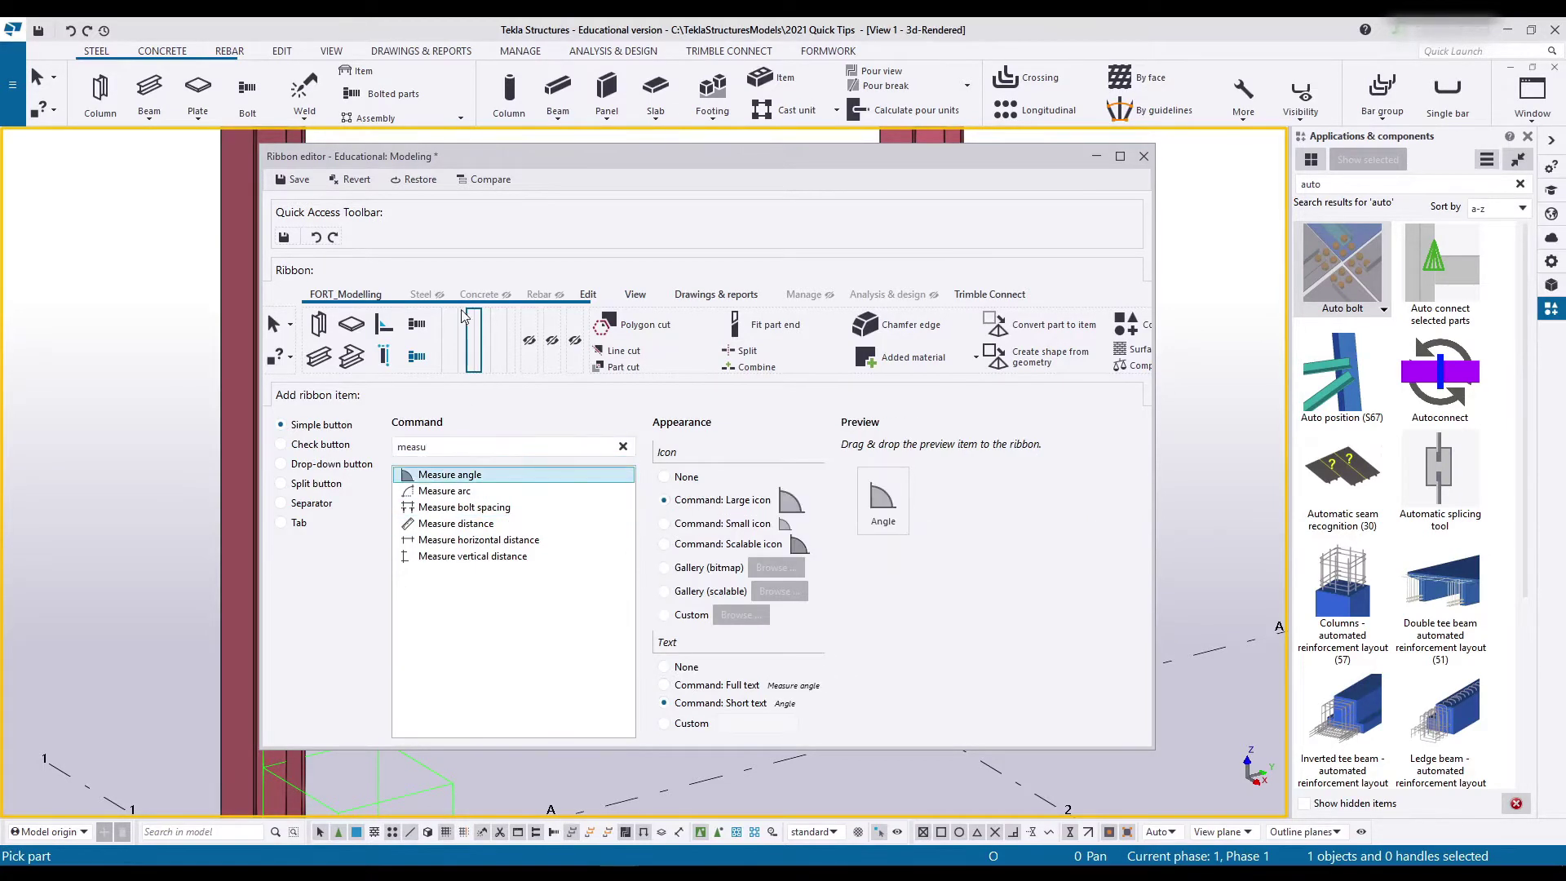
{"action": "left_click", "coordinate": [455, 523]}
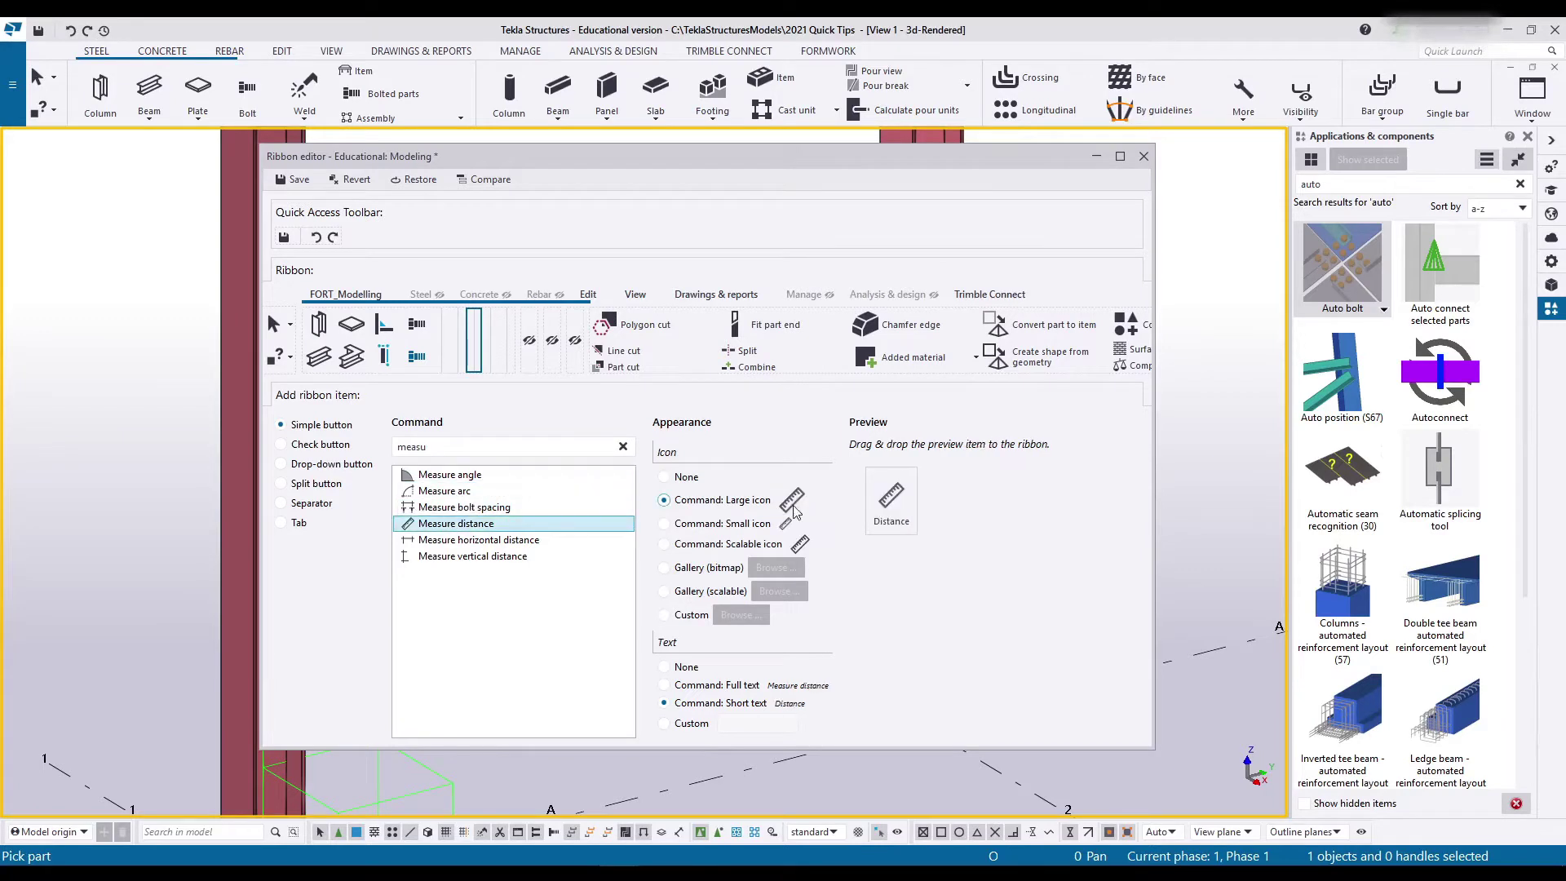
{"action": "left_click", "coordinate": [903, 513]}
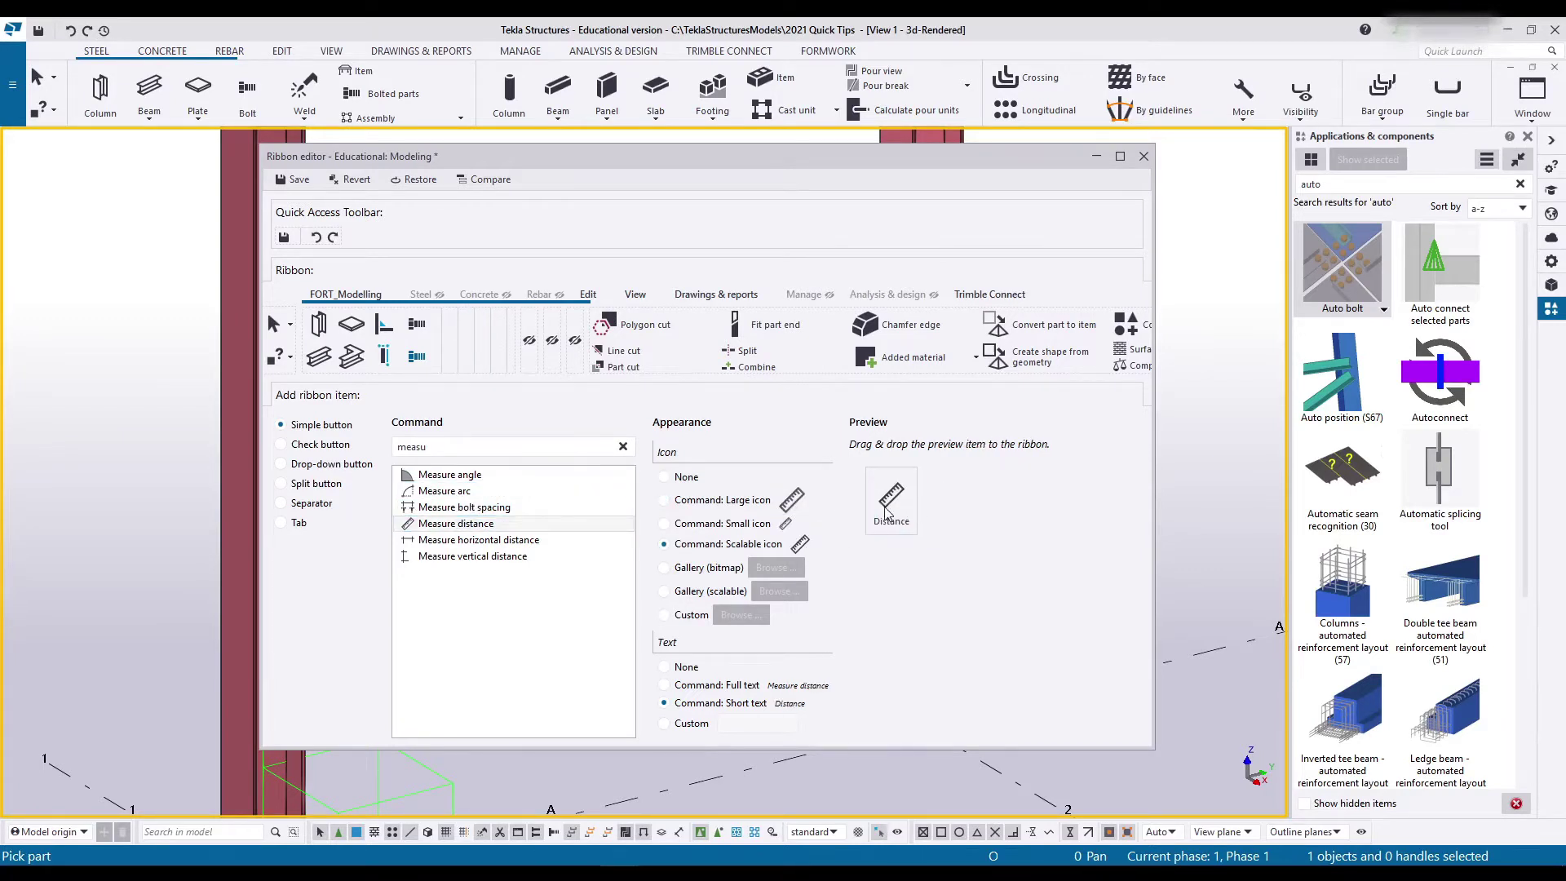
Add Measure angle and Measure arc as compact icons beneath the Measure distance button.
{"action": "left_click", "coordinate": [450, 475]}
{"action": "left_click_drag", "start_coordinate": [885, 508], "coordinate": [458, 343]}
{"action": "left_click", "coordinate": [445, 491]}
{"action": "left_click_drag", "start_coordinate": [883, 501], "coordinate": [458, 347]}
Search the commands for "bolt" and add Measure bolt spacing as a compact icon beneath the Measure arc button.
{"action": "type", "text": "bolt"}
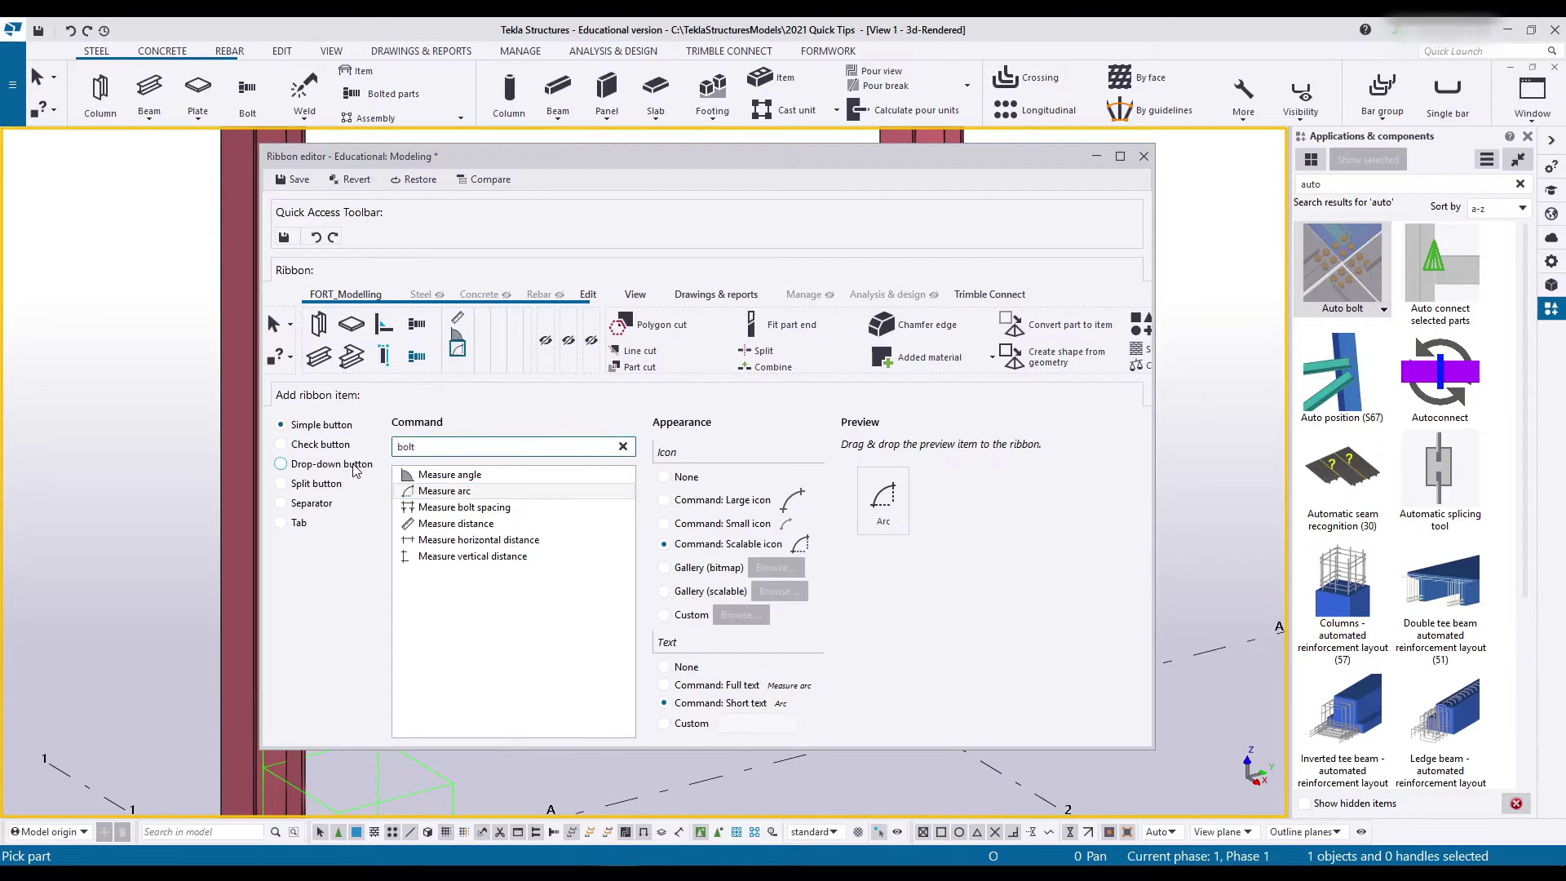
{"action": "scroll", "coordinate": [513, 604], "scroll_direction": "down", "scroll_amount": 3}
{"action": "scroll", "coordinate": [514, 604], "scroll_direction": "down", "scroll_amount": 2}
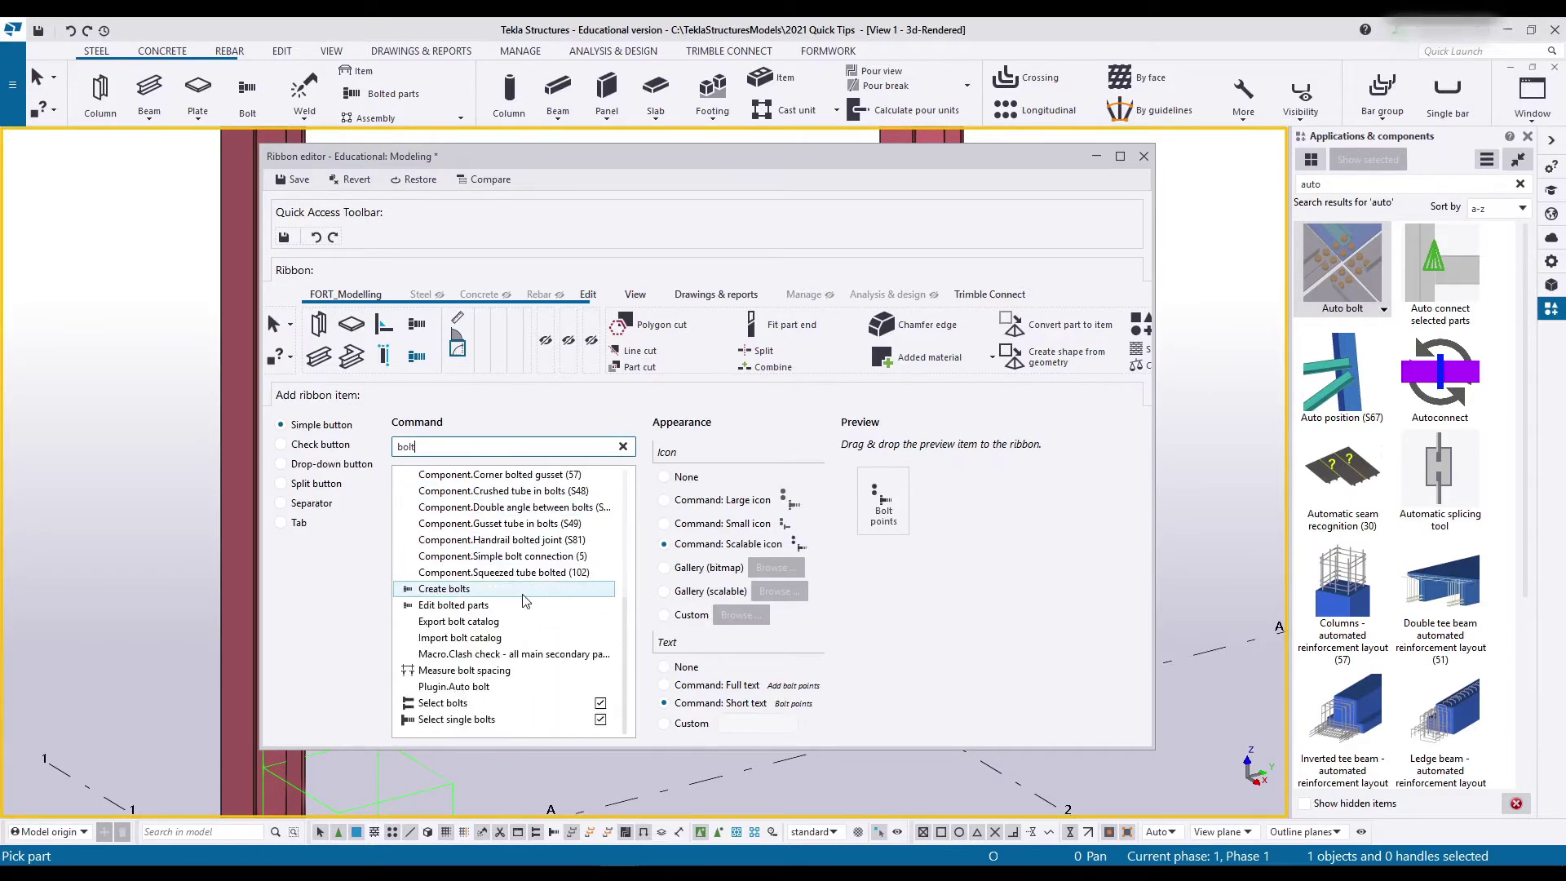
{"action": "left_click", "coordinate": [452, 671]}
{"action": "left_click_drag", "start_coordinate": [901, 494], "coordinate": [458, 367]}
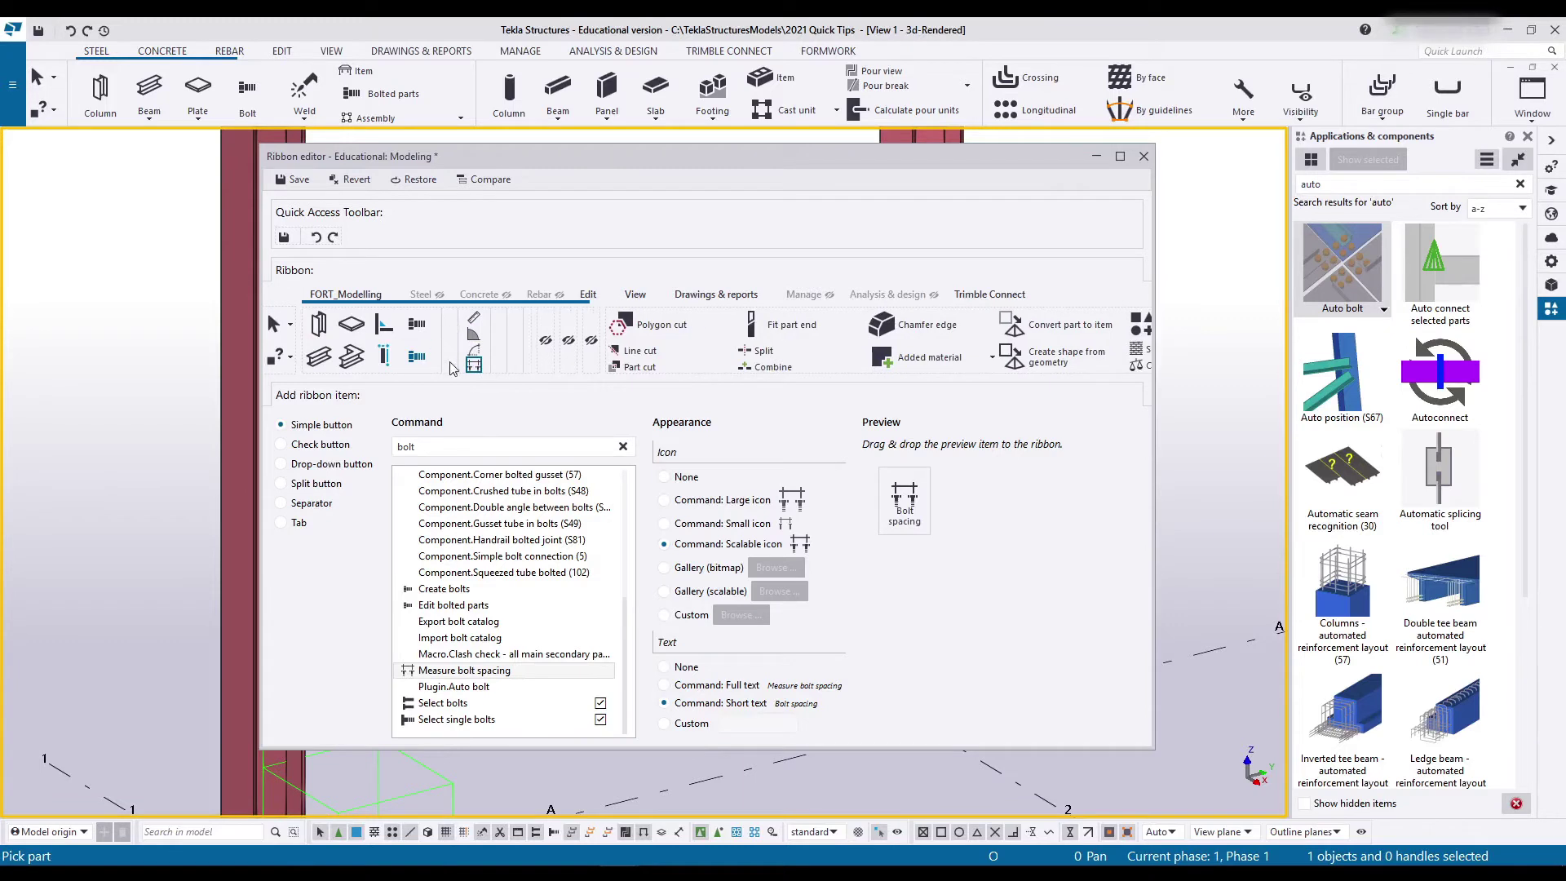
Search for "concrete" and stack Create concrete beam, column, panel and slab as compact icons before the measuring buttons.
{"action": "left_click_drag", "start_coordinate": [445, 448], "coordinate": [344, 455]}
{"action": "type", "text": "concrete"}
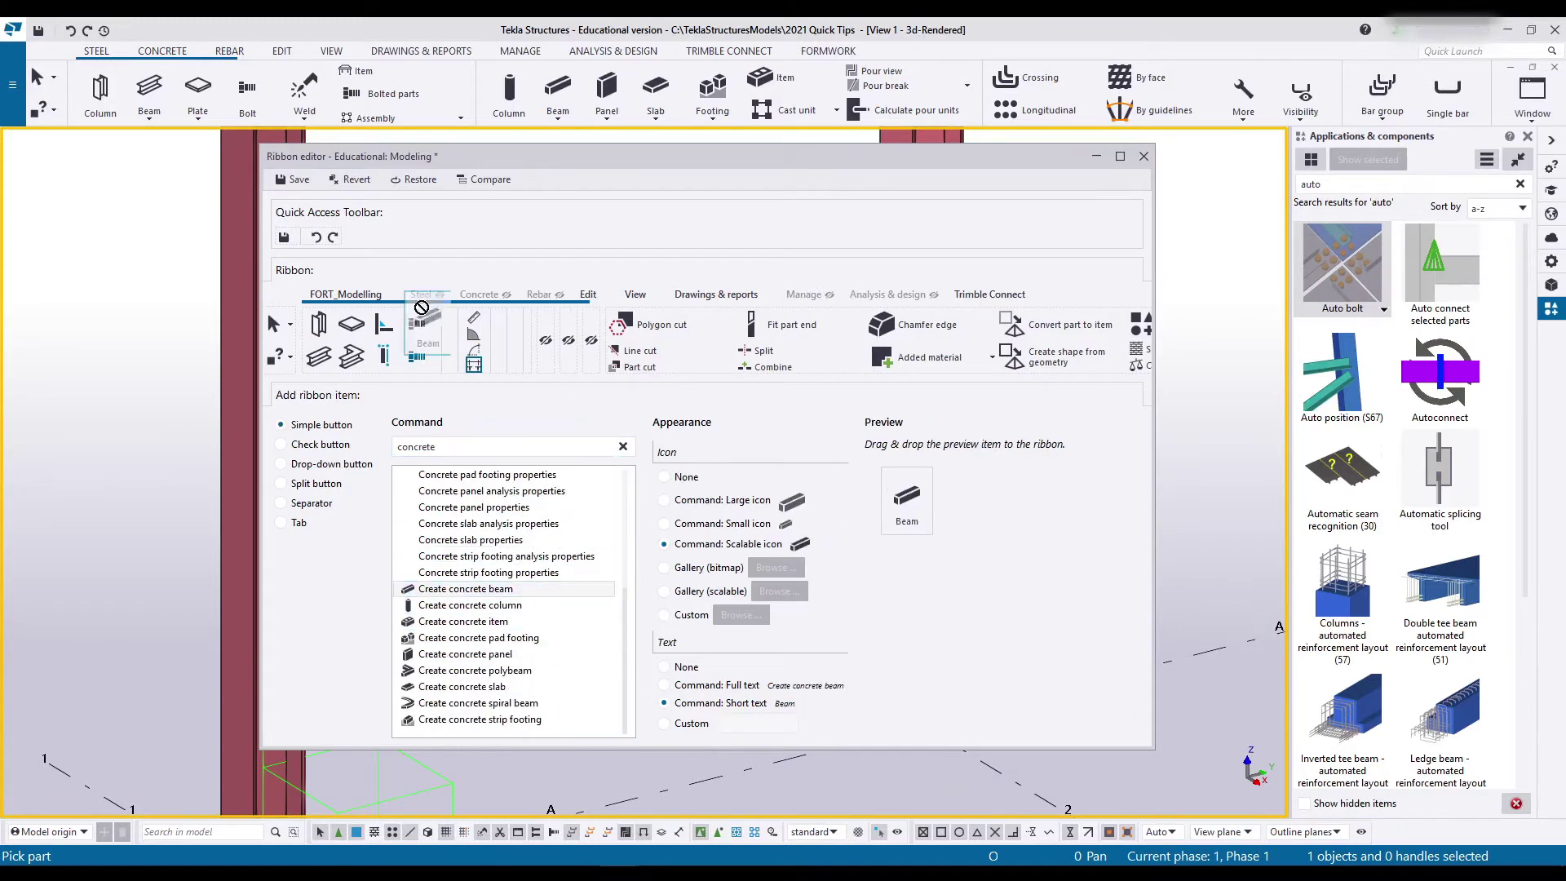
{"action": "left_click", "coordinate": [470, 604]}
{"action": "left_click_drag", "start_coordinate": [914, 501], "coordinate": [457, 350]}
{"action": "left_click", "coordinate": [465, 653]}
{"action": "left_click", "coordinate": [479, 718]}
{"action": "left_click_drag", "start_coordinate": [929, 501], "coordinate": [457, 364]}
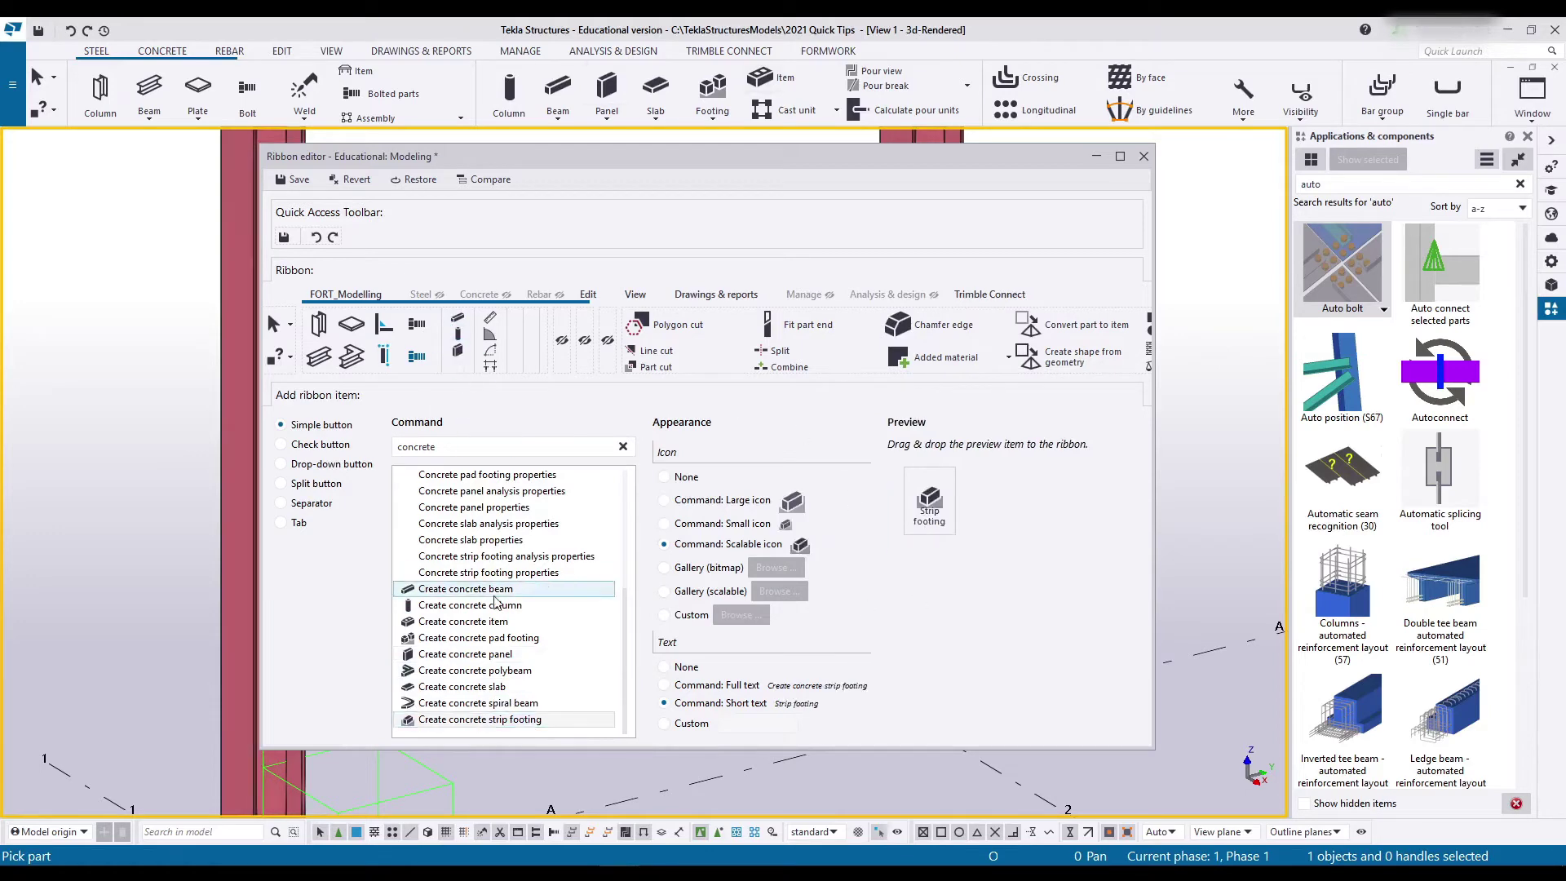
{"action": "left_click", "coordinate": [469, 686]}
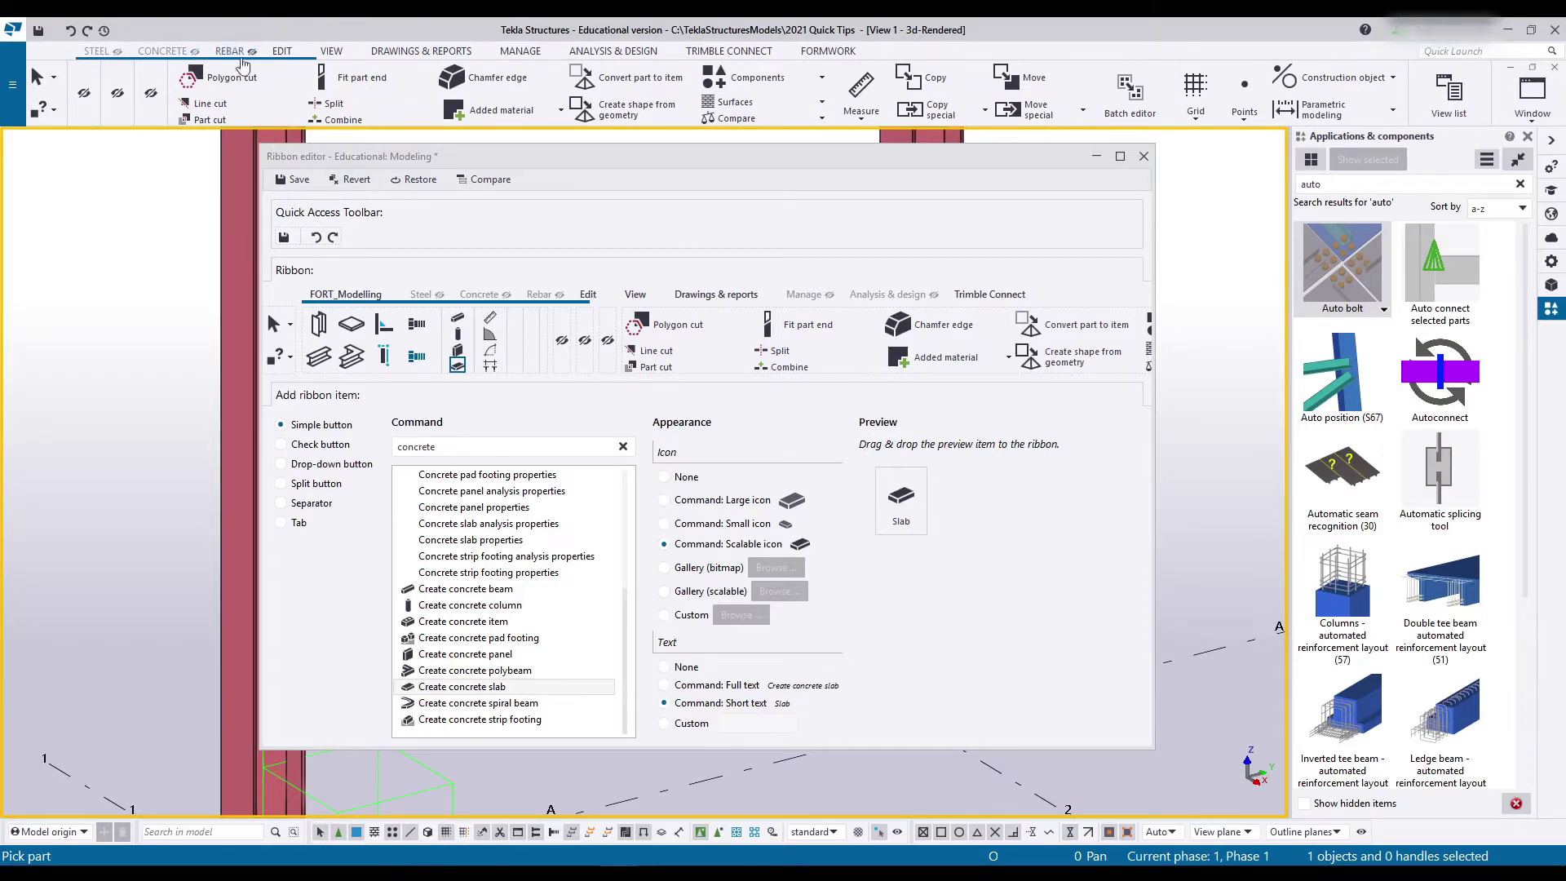
Search for "poly" and add Cut object with polygon as a small labelled button after the measuring buttons.
{"action": "left_click_drag", "start_coordinate": [441, 446], "coordinate": [353, 456]}
{"action": "type", "text": "poly"}
{"action": "left_click", "coordinate": [471, 588]}
{"action": "left_click_drag", "start_coordinate": [912, 501], "coordinate": [534, 343]}
{"action": "mouse_move", "coordinate": [562, 371]}
{"action": "left_mouse_down"}
{"action": "mouse_move", "coordinate": [570, 320]}
{"action": "mouse_move", "coordinate": [553, 357]}
{"action": "left_mouse_up"}
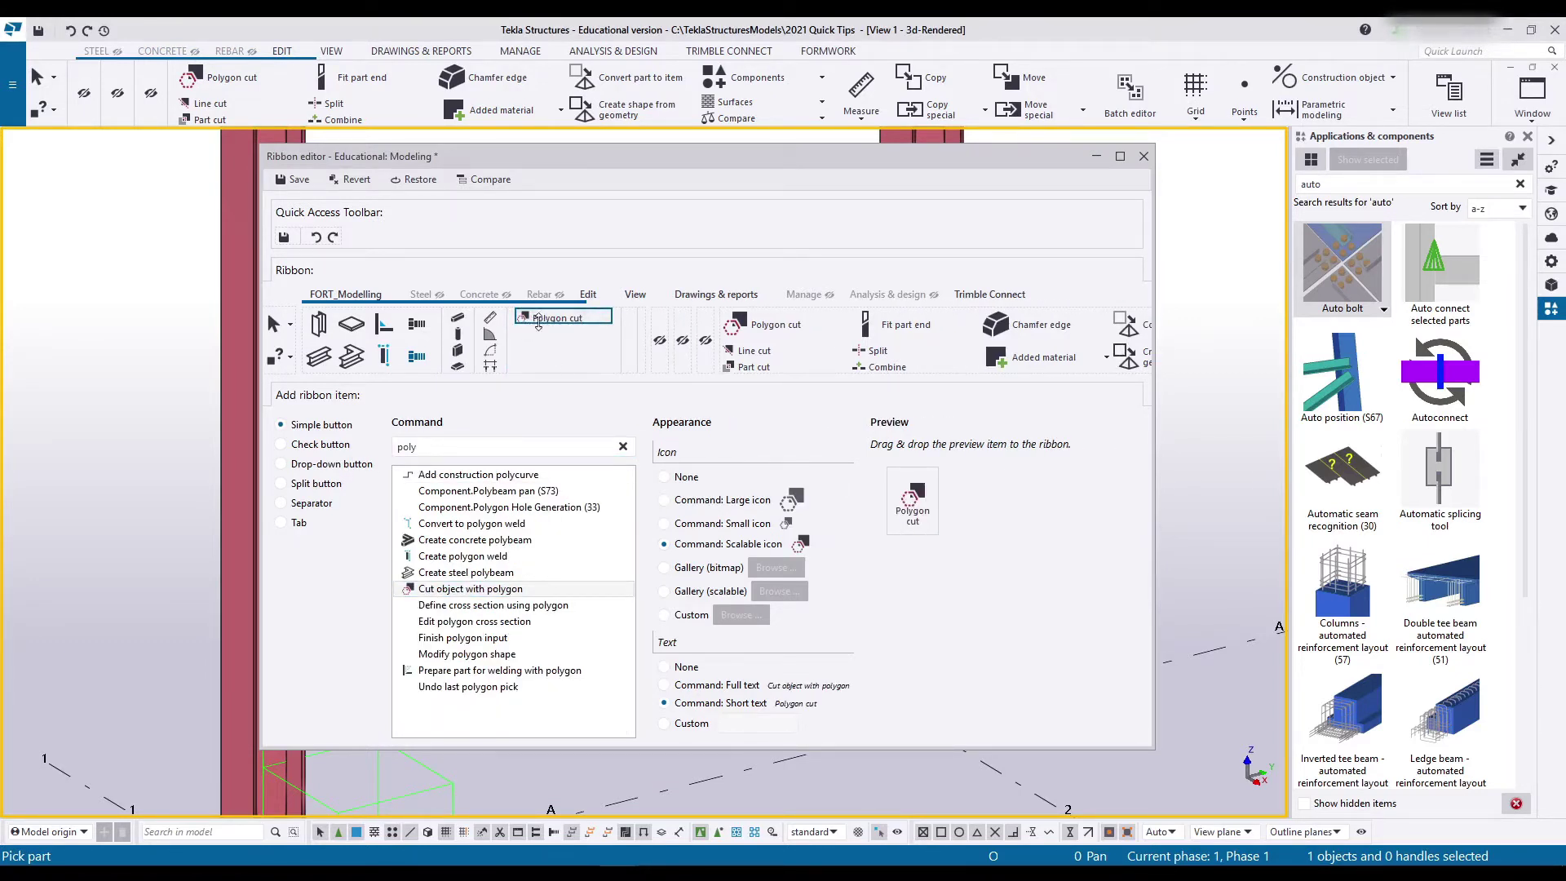
Search for "cut" and add the Line cut and Part cut commands as small labelled buttons beneath Polygon cut.
{"action": "left_click_drag", "start_coordinate": [434, 446], "coordinate": [374, 451]}
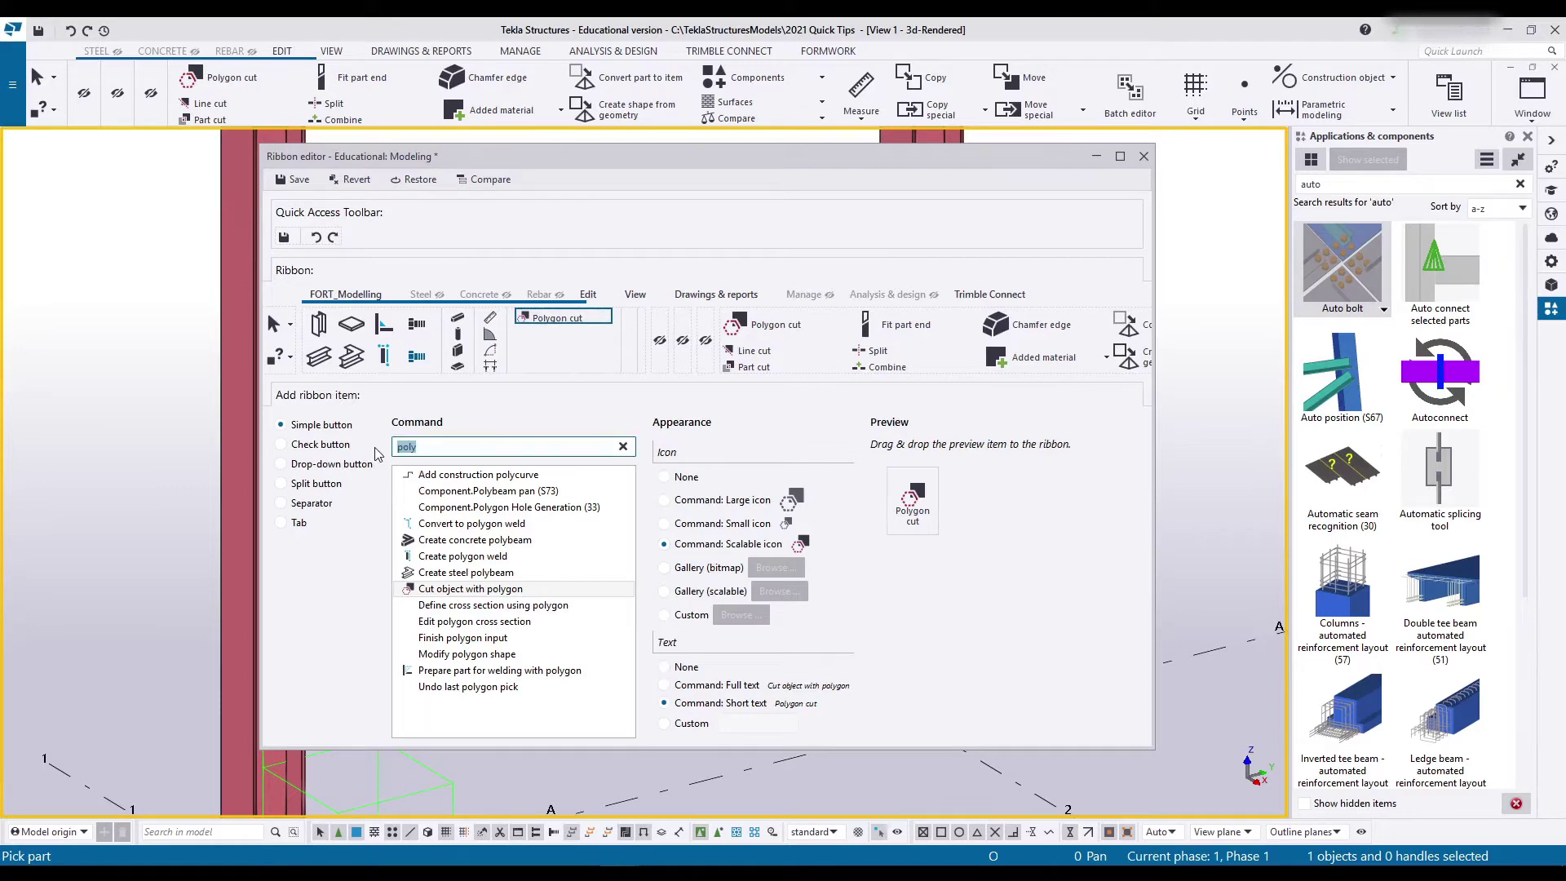
{"action": "type", "text": "cut"}
{"action": "left_click", "coordinate": [460, 523]}
{"action": "left_click_drag", "start_coordinate": [898, 501], "coordinate": [571, 355]}
{"action": "left_click", "coordinate": [461, 539]}
Search for "fit" and add the Fit part end command as a small labelled button beneath Part cut.
{"action": "left_click_drag", "start_coordinate": [432, 446], "coordinate": [336, 432]}
{"action": "type", "text": "fit"}
{"action": "left_click", "coordinate": [443, 522]}
{"action": "left_click_drag", "start_coordinate": [882, 501], "coordinate": [528, 361]}
Search for "create" and add Create chamfer for part edge as a small button beside Polygon cut.
{"action": "double_click", "coordinate": [425, 446]}
{"action": "type", "text": "create"}
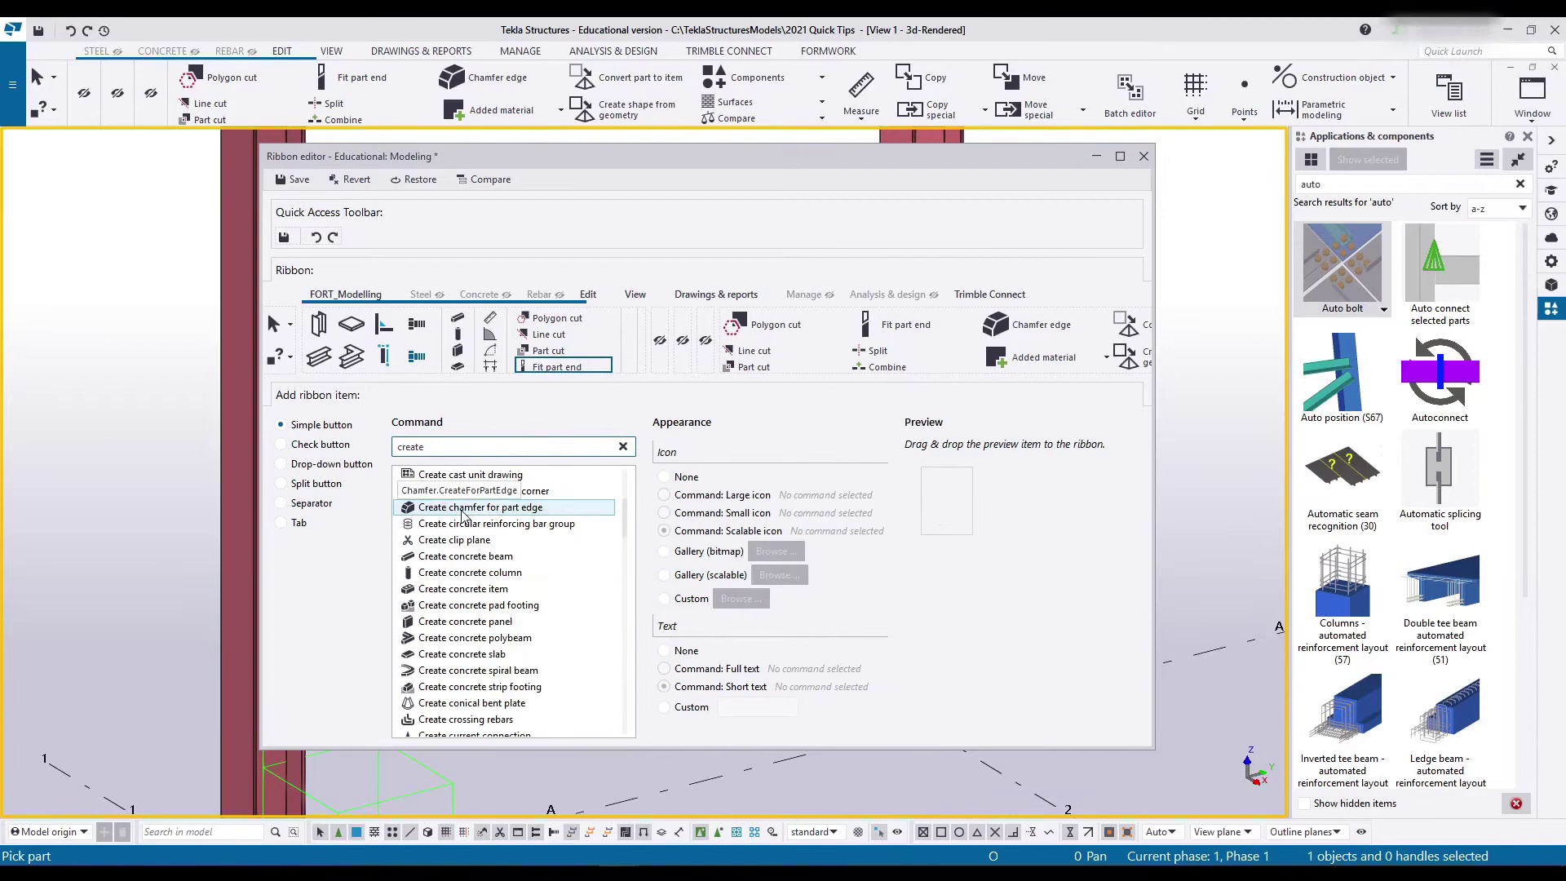
{"action": "left_click", "coordinate": [481, 604]}
{"action": "left_click_drag", "start_coordinate": [932, 499], "coordinate": [628, 322]}
{"action": "scroll", "coordinate": [522, 604], "scroll_direction": "down", "scroll_amount": 15}
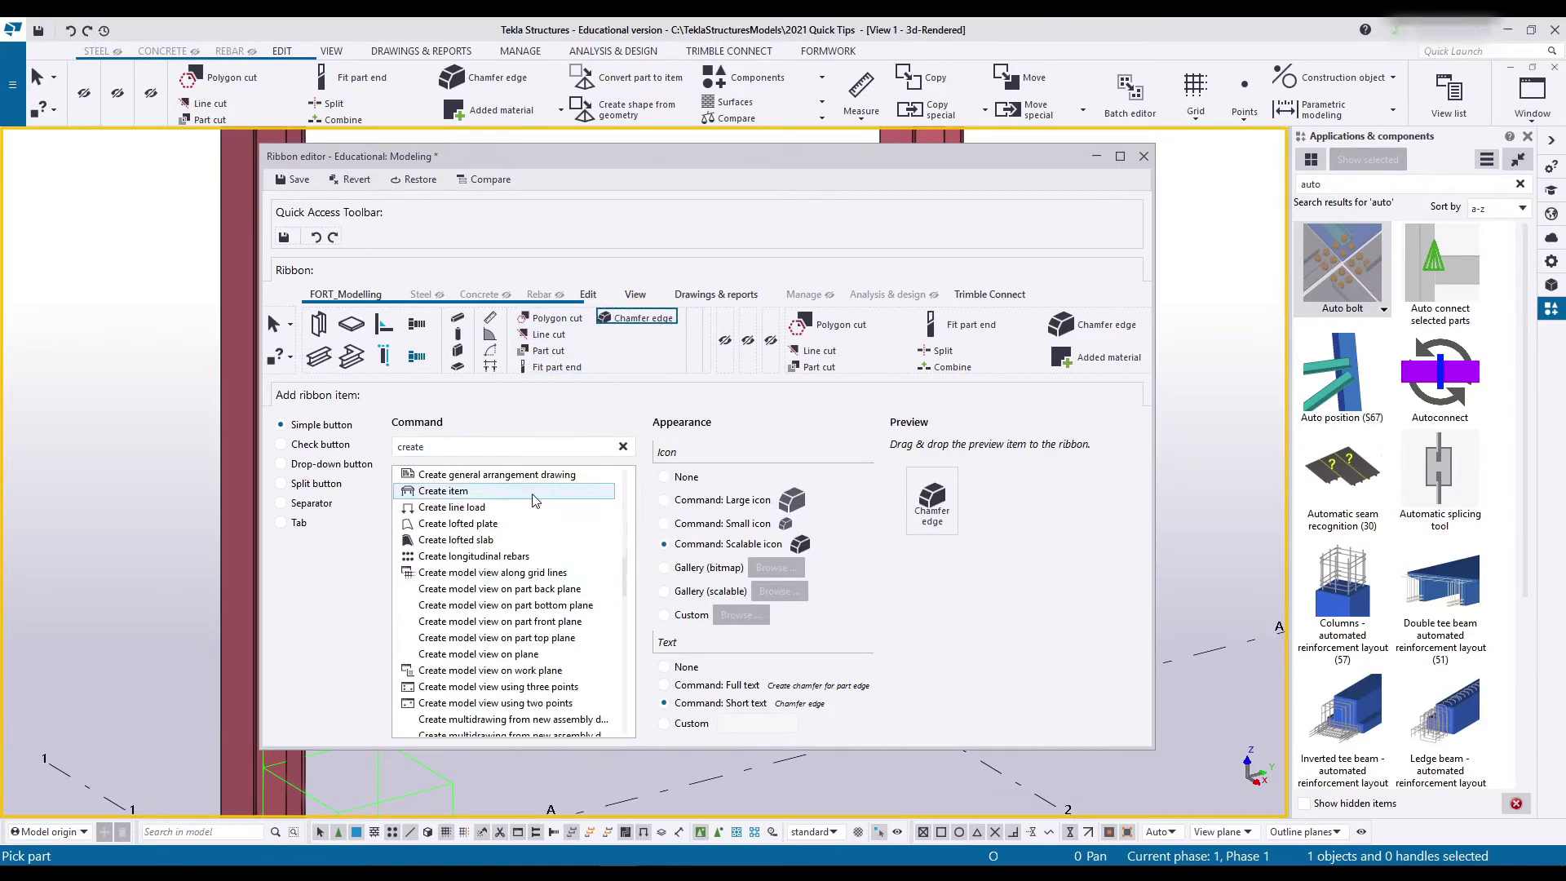
Search for "duc" and add Component.Duct hole sleeve (1029) beneath Chamfer edge with the scalable gallery icon ObjectConstructionCircle.
{"action": "double_click", "coordinate": [424, 446]}
{"action": "type", "text": "duc"}
{"action": "left_click", "coordinate": [473, 478]}
{"action": "left_click", "coordinate": [664, 590]}
{"action": "left_click", "coordinate": [779, 590]}
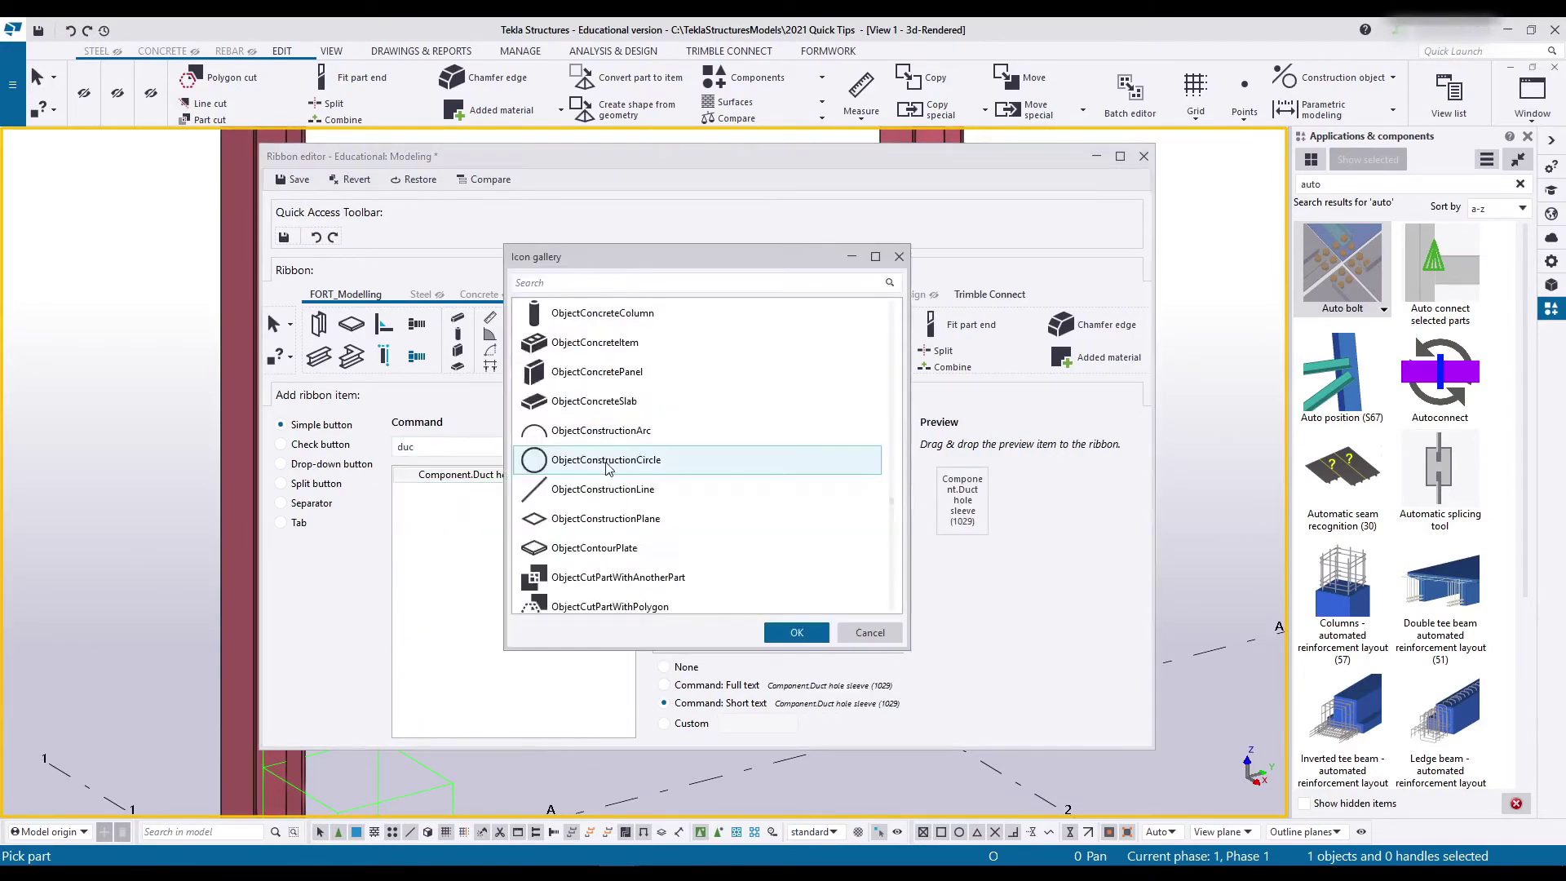
{"action": "double_click", "coordinate": [605, 462]}
{"action": "left_click_drag", "start_coordinate": [981, 499], "coordinate": [612, 340]}
Search for "split" and add the Split command to the tab below the chamfer and duct hole buttons.
{"action": "left_click", "coordinate": [516, 450]}
{"action": "type", "text": "s"}
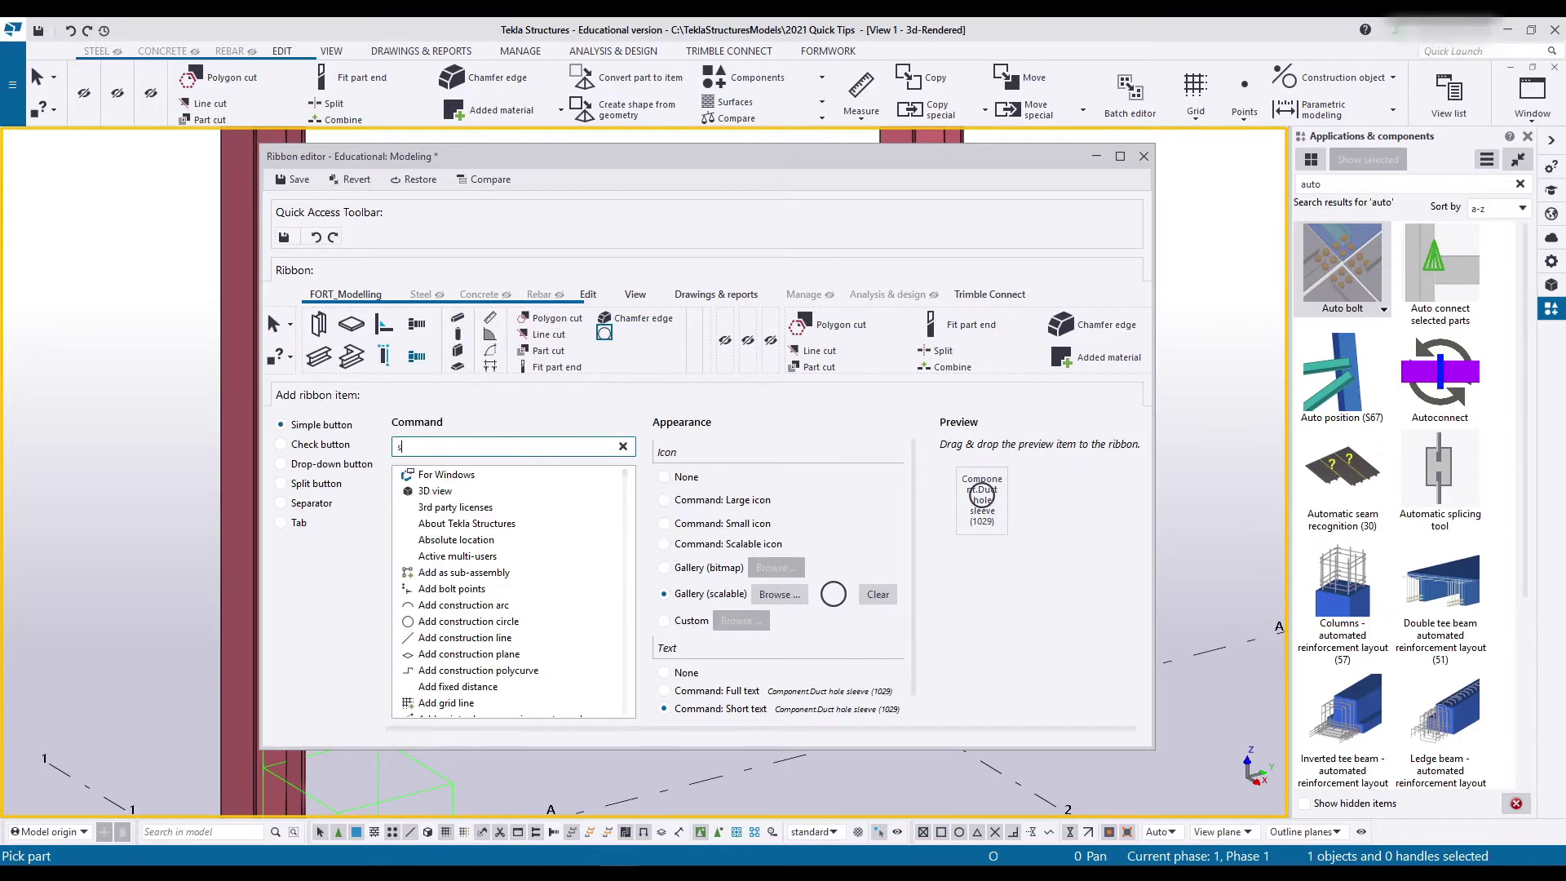
{"action": "type", "text": "plit"}
{"action": "left_click", "coordinate": [428, 490]}
{"action": "left_click_drag", "start_coordinate": [982, 499], "coordinate": [624, 357]}
Search for "com", add Combine beneath Split, and stack the chamfer, duct hole, Split and Combine buttons as compact icons.
{"action": "double_click", "coordinate": [424, 446]}
{"action": "type", "text": "com"}
{"action": "left_click", "coordinate": [455, 607]}
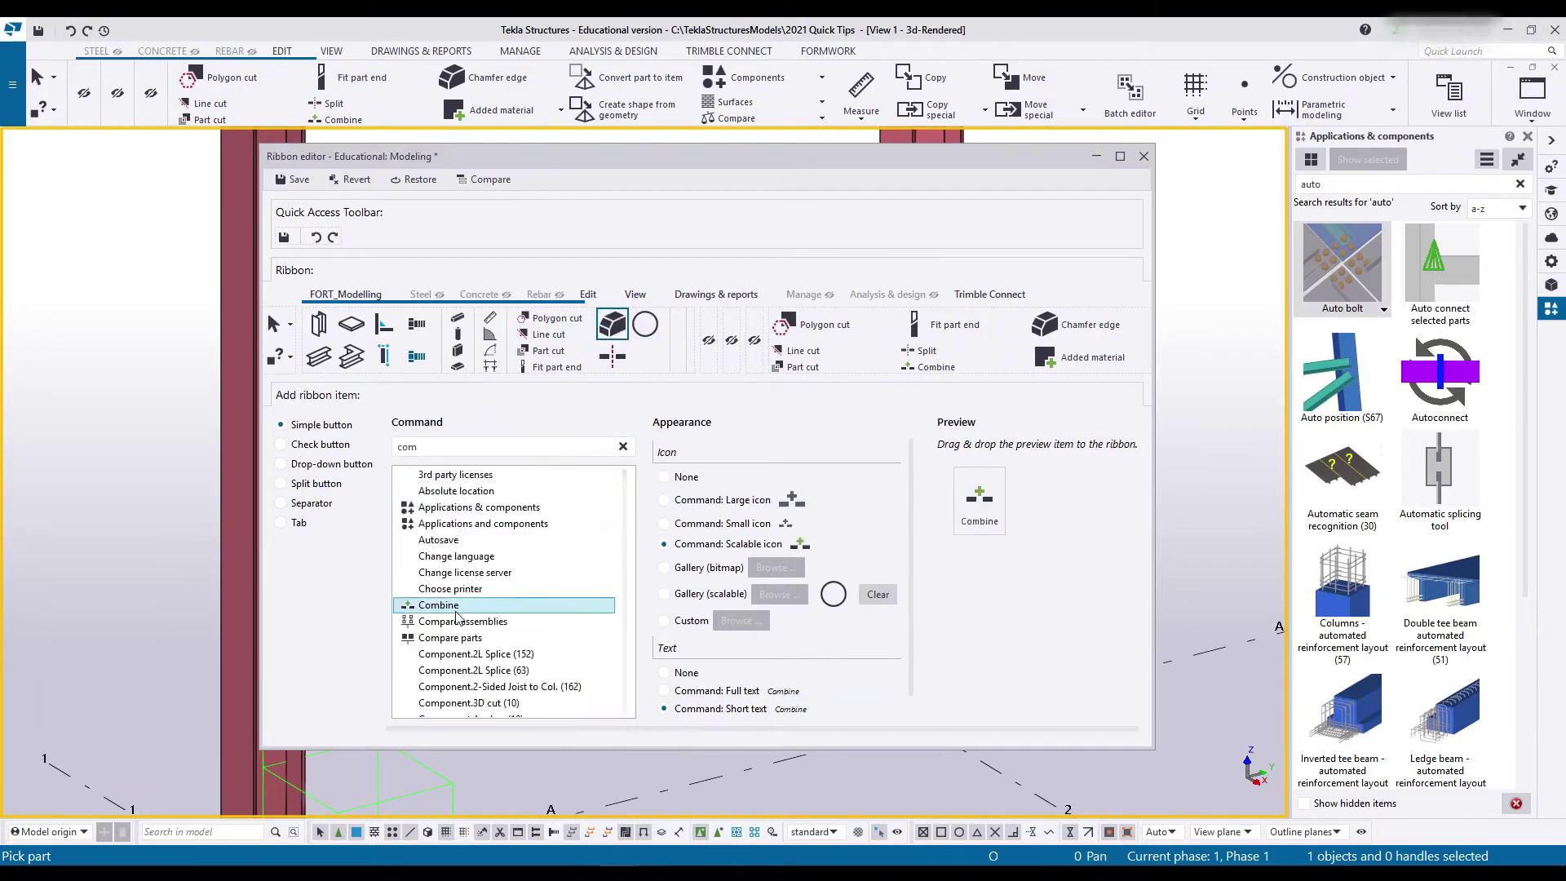
{"action": "left_click_drag", "start_coordinate": [979, 500], "coordinate": [607, 349]}
{"action": "left_click_drag", "start_coordinate": [627, 339], "coordinate": [608, 333]}
Search for "surface" and add Create surface treatment to part face and to selected area on part face after the compact icons.
{"action": "left_click_drag", "start_coordinate": [432, 446], "coordinate": [240, 438]}
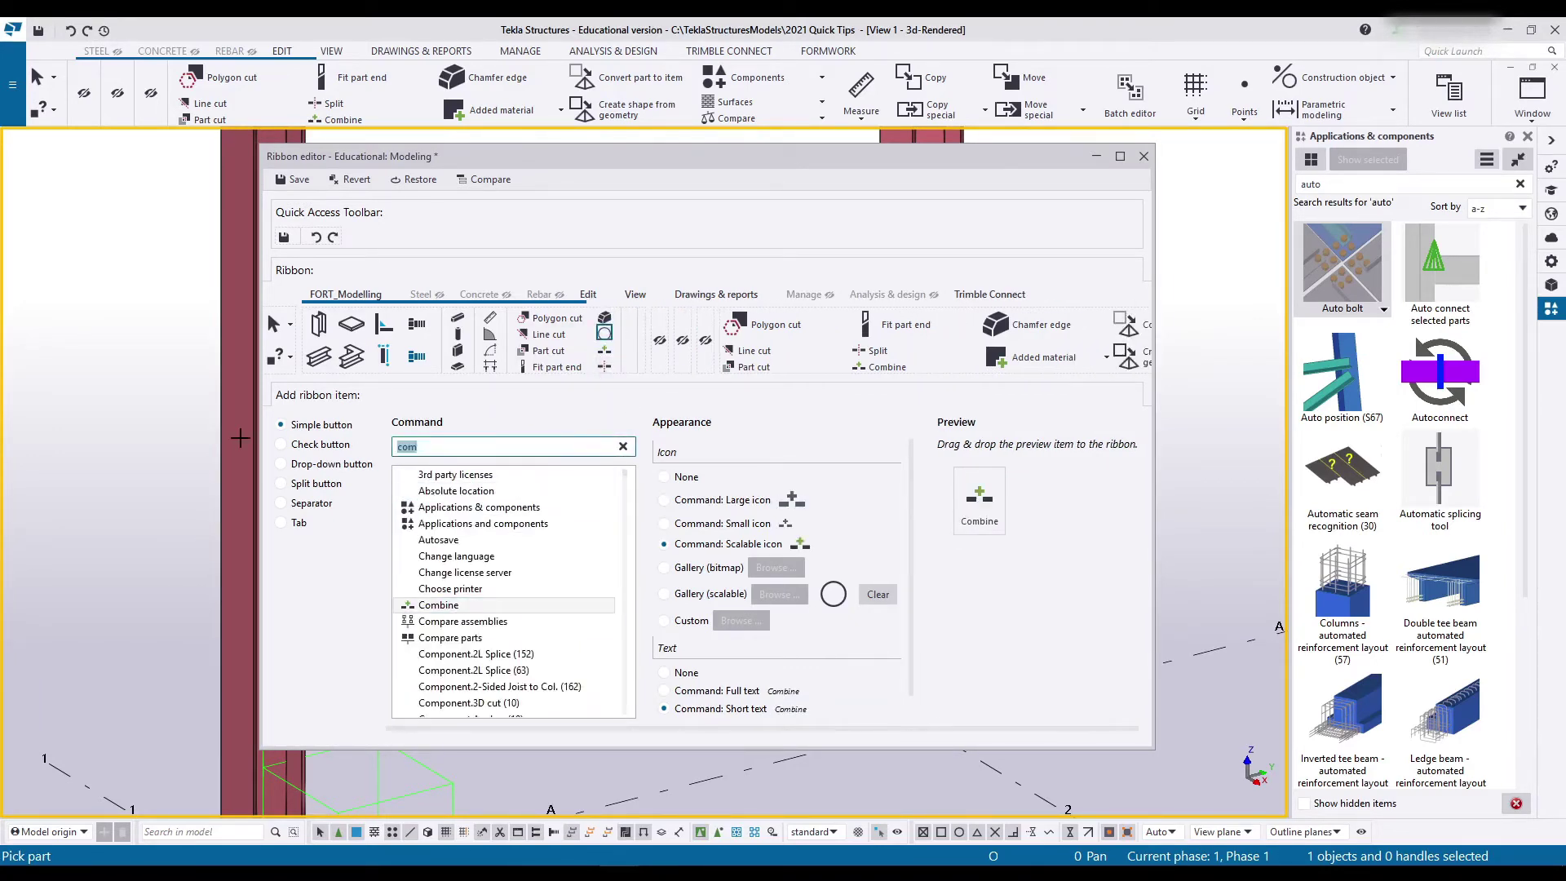
{"action": "type", "text": "surface"}
{"action": "left_click", "coordinate": [497, 539]}
{"action": "left_click_drag", "start_coordinate": [980, 498], "coordinate": [620, 326]}
{"action": "left_click", "coordinate": [522, 556]}
{"action": "left_click_drag", "start_coordinate": [1006, 499], "coordinate": [628, 357]}
{"action": "double_click", "coordinate": [424, 446]}
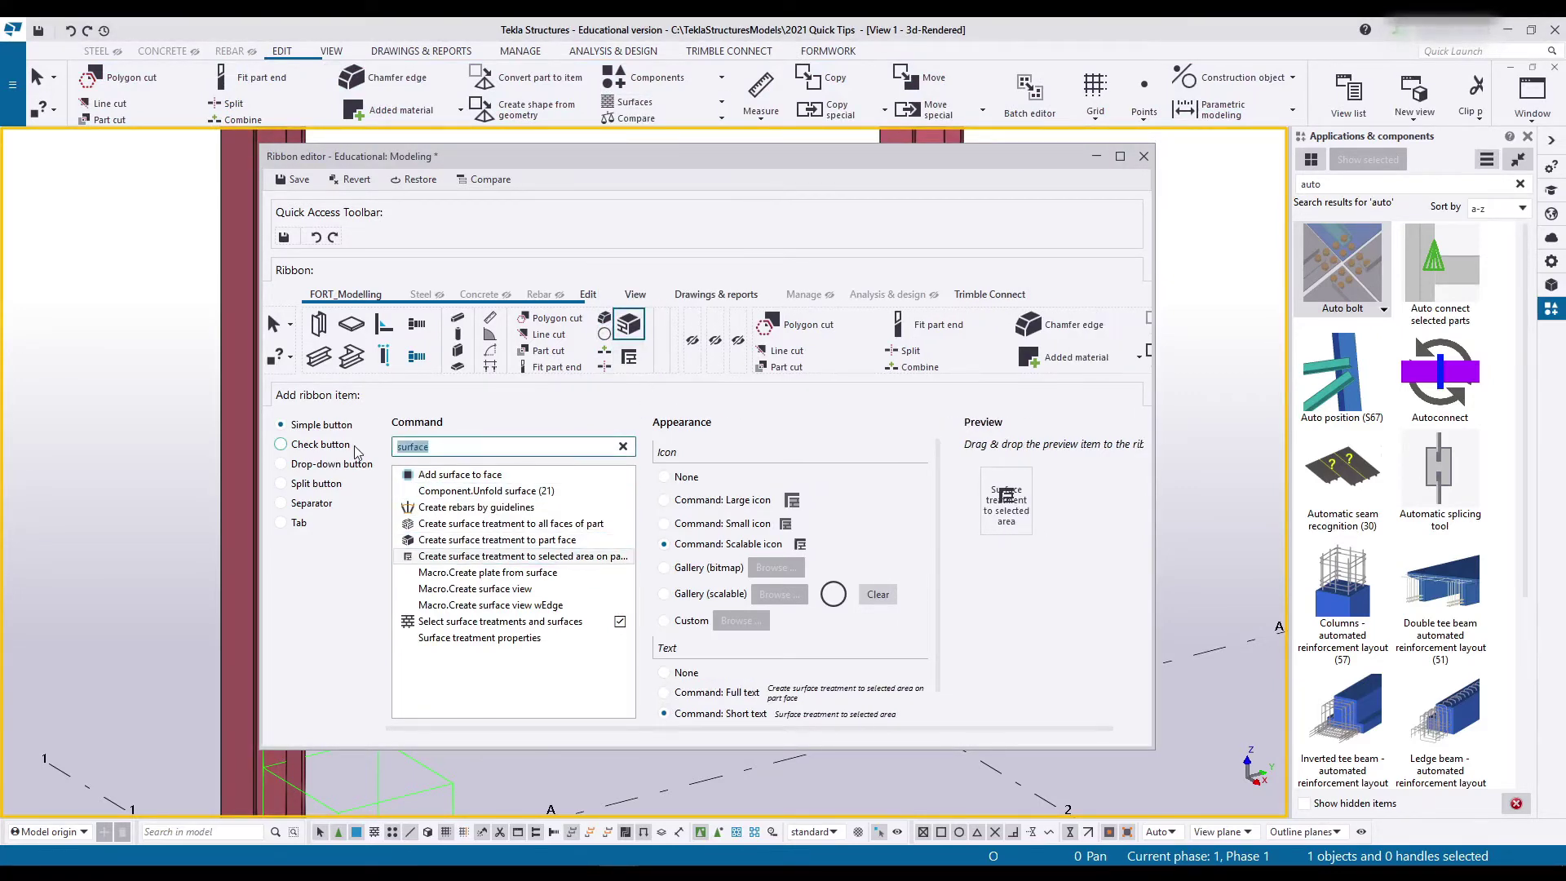
Search for "line" and "cir" and add the construction line and Add construction circle commands beside the measuring buttons.
{"action": "type", "text": "line"}
{"action": "left_click_drag", "start_coordinate": [979, 499], "coordinate": [506, 334]}
{"action": "left_click", "coordinate": [457, 572]}
{"action": "left_click_drag", "start_coordinate": [432, 447], "coordinate": [355, 454]}
{"action": "type", "text": "cir"}
{"action": "left_click_drag", "start_coordinate": [979, 500], "coordinate": [507, 349]}
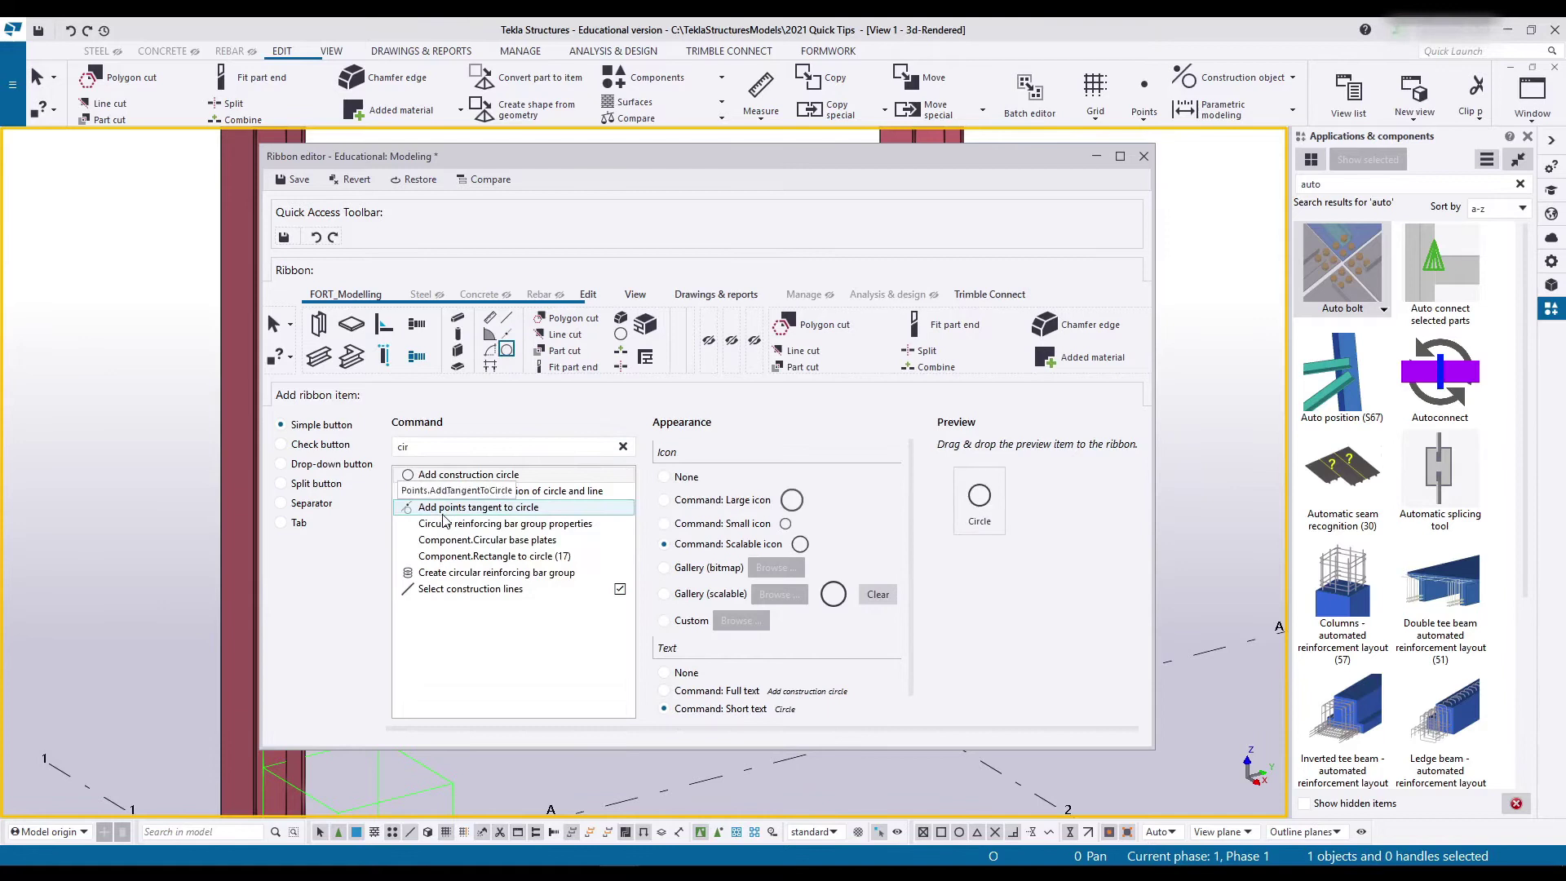
Search for "point" and add the Add points at any position command beneath the construction circle button.
{"action": "left_click", "coordinate": [443, 513]}
{"action": "double_click", "coordinate": [425, 446]}
{"action": "type", "text": "point"}
{"action": "left_click", "coordinate": [475, 539]}
{"action": "left_click_drag", "start_coordinate": [979, 499], "coordinate": [507, 365]}
Open the scalable icon gallery for the existing Duct hole sleeve button on the FORT_Modelling tab.
{"action": "left_click", "coordinate": [621, 333]}
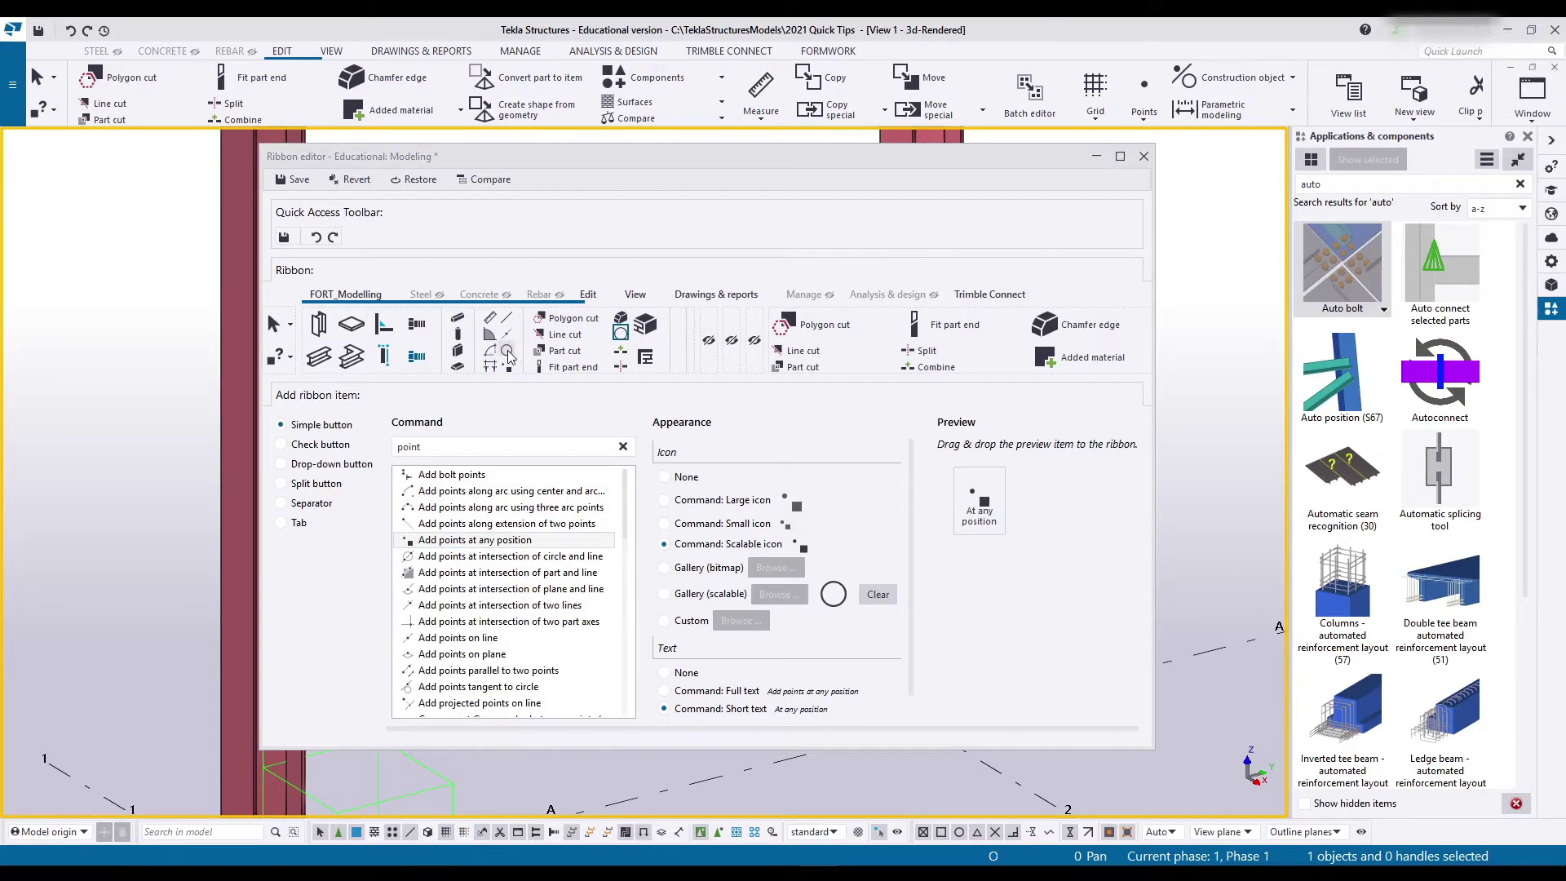
{"action": "left_click", "coordinate": [507, 352]}
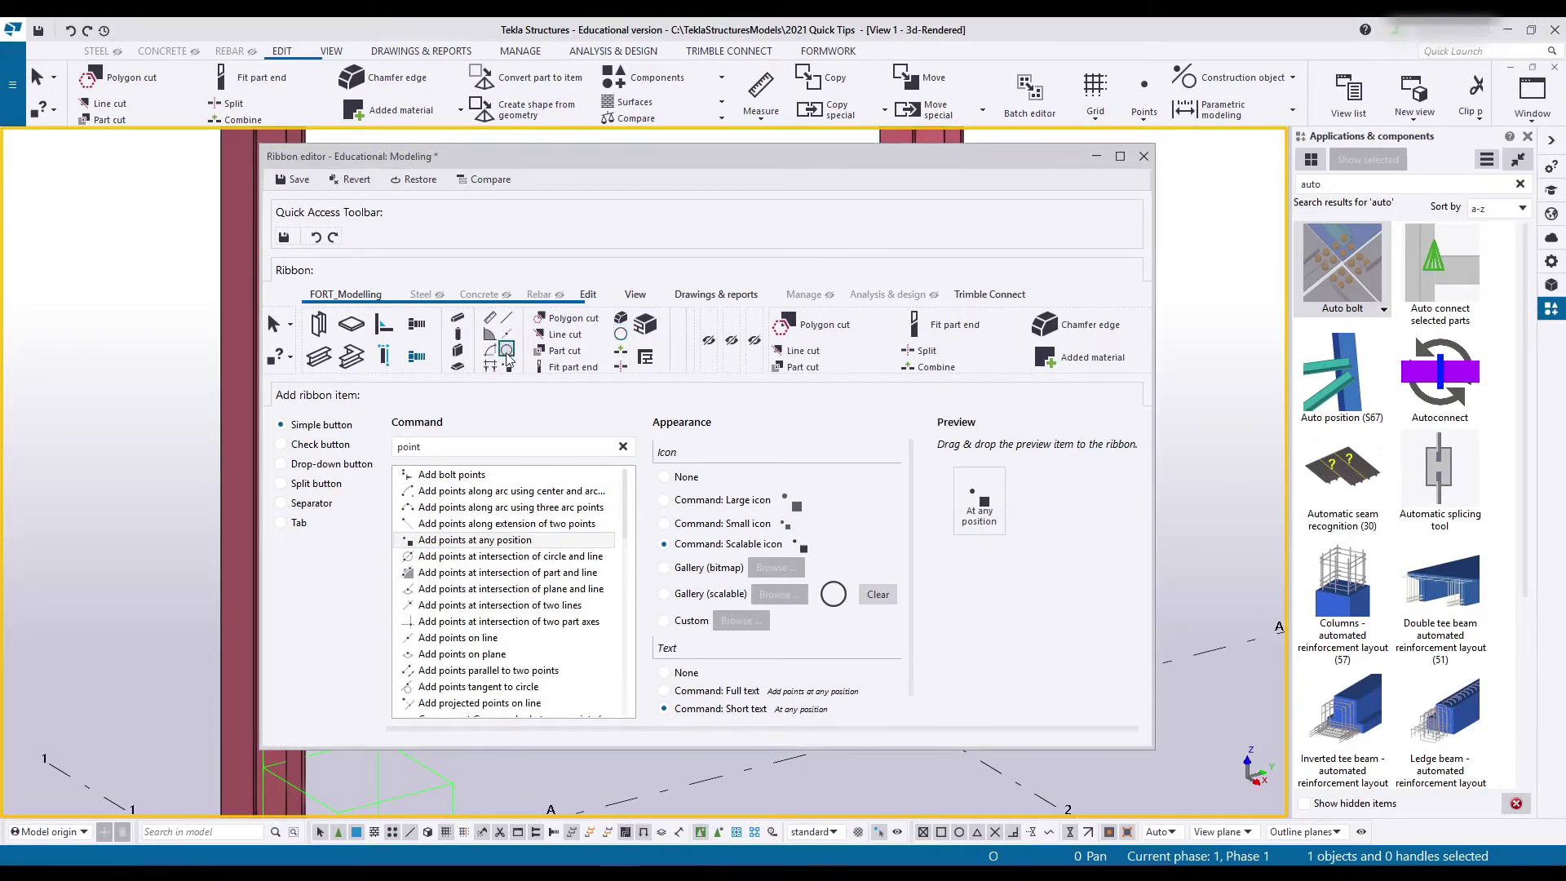
{"action": "left_click", "coordinate": [624, 335]}
{"action": "right_click", "coordinate": [625, 337]}
{"action": "mouse_move", "coordinate": [650, 368]}
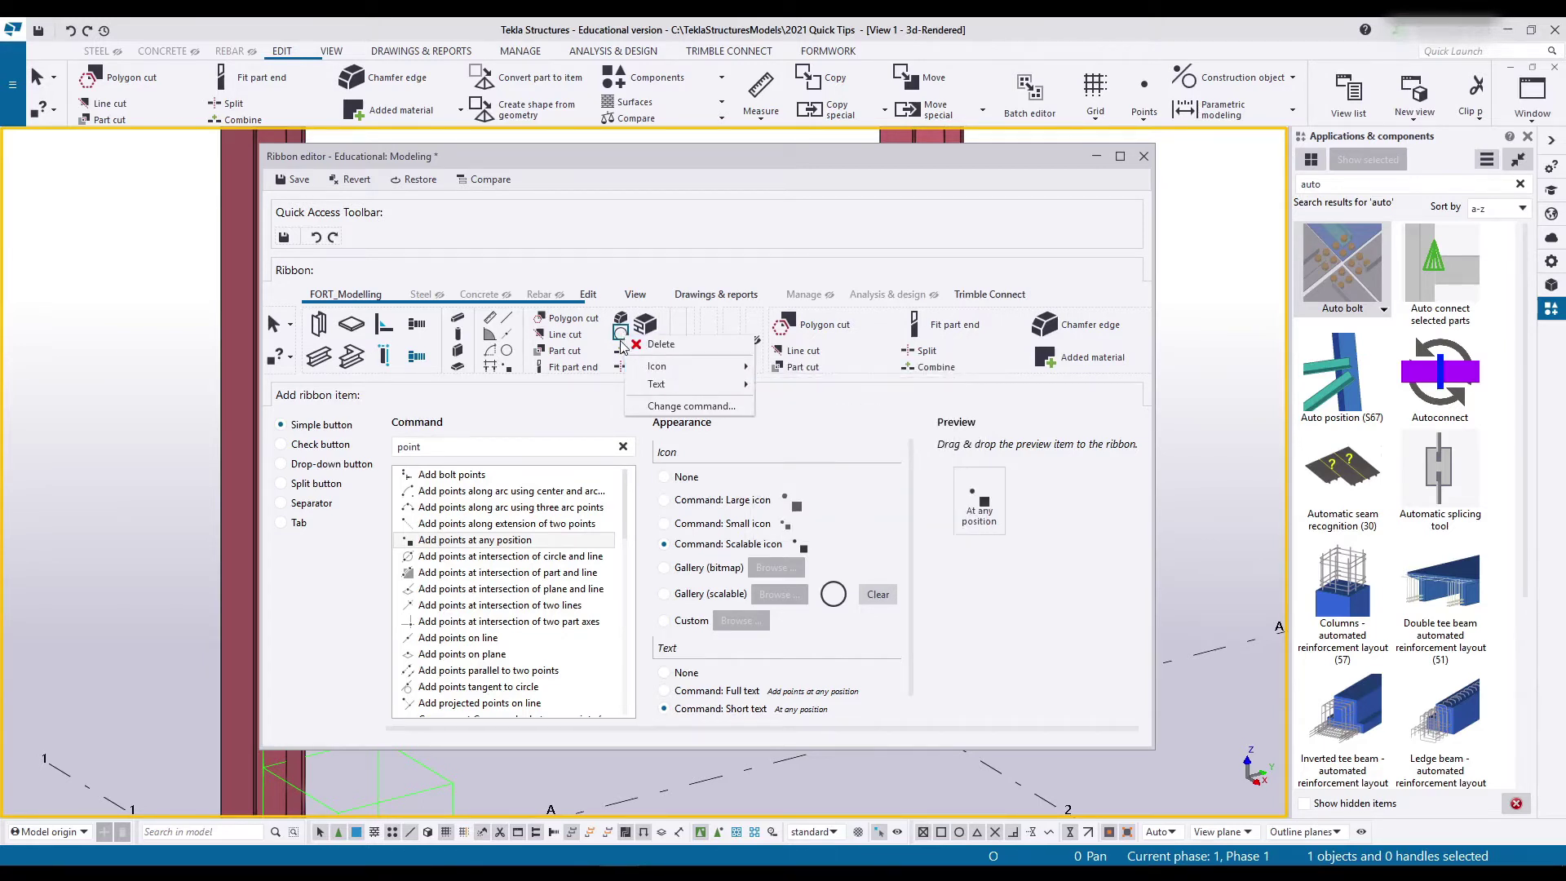
{"action": "mouse_move", "coordinate": [727, 379]}
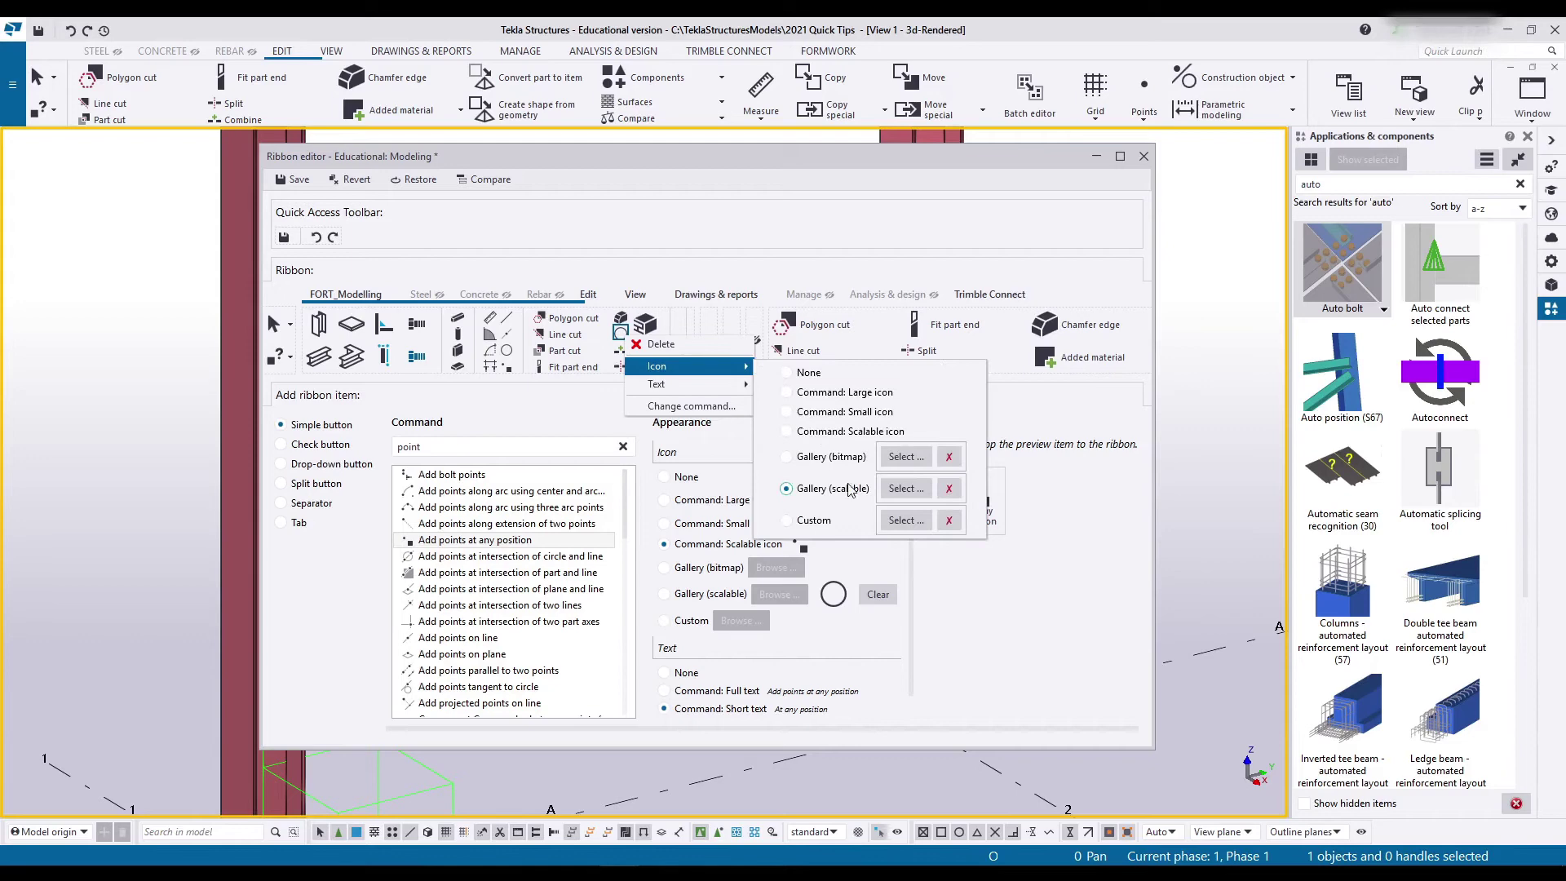
{"action": "left_click", "coordinate": [906, 488]}
Look through the icon gallery, trying a search for "cir", and assign the large ConstructionPoint icon to the duct hole button.
{"action": "left_click_drag", "start_coordinate": [805, 264], "coordinate": [900, 232]}
{"action": "scroll", "coordinate": [889, 440], "scroll_direction": "down", "scroll_amount": 4}
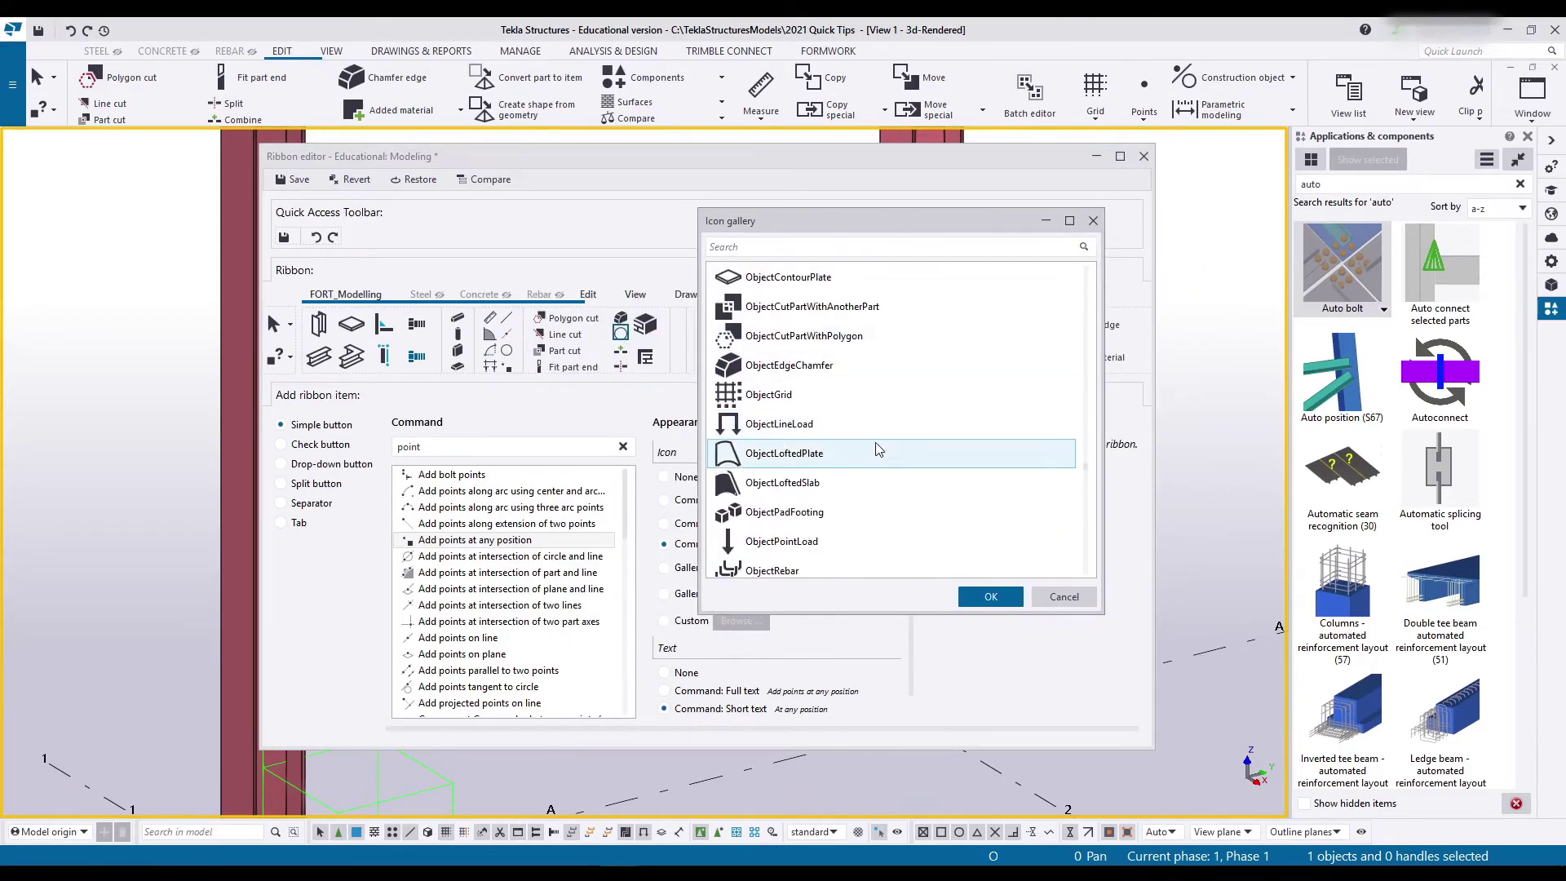
{"action": "scroll", "coordinate": [879, 449], "scroll_direction": "down", "scroll_amount": 10}
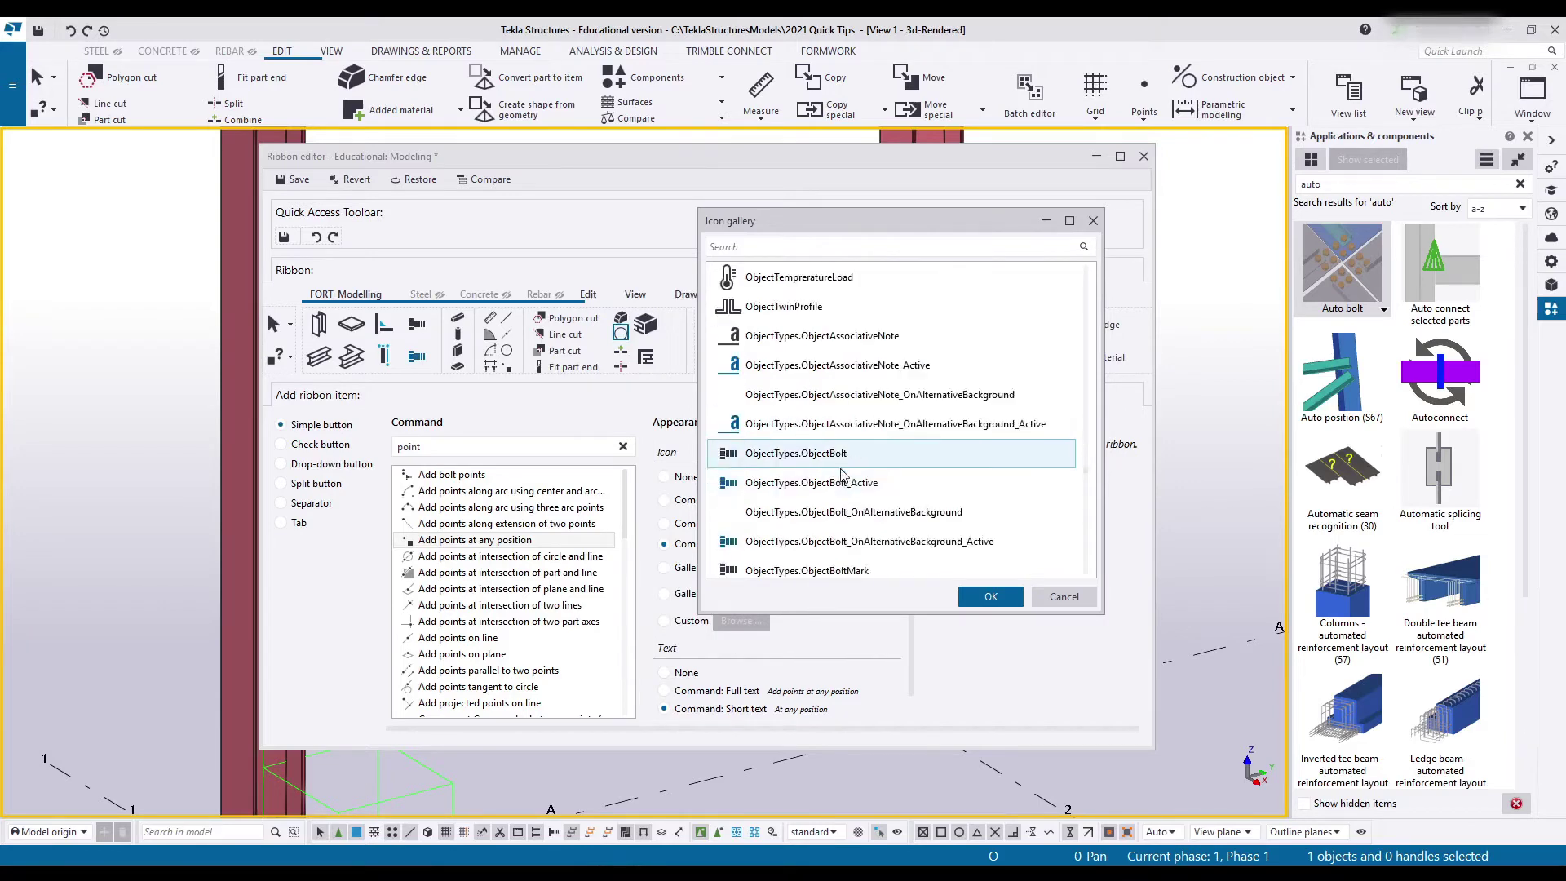
{"action": "scroll", "coordinate": [841, 470], "scroll_direction": "down", "scroll_amount": 6}
{"action": "left_click", "coordinate": [774, 248]}
{"action": "type", "text": "cir"}
{"action": "scroll", "coordinate": [800, 453], "scroll_direction": "down", "scroll_amount": 3}
{"action": "key", "text": "BackSpace"}
{"action": "key", "text": "BackSpace"}
{"action": "key", "text": "BackSpace"}
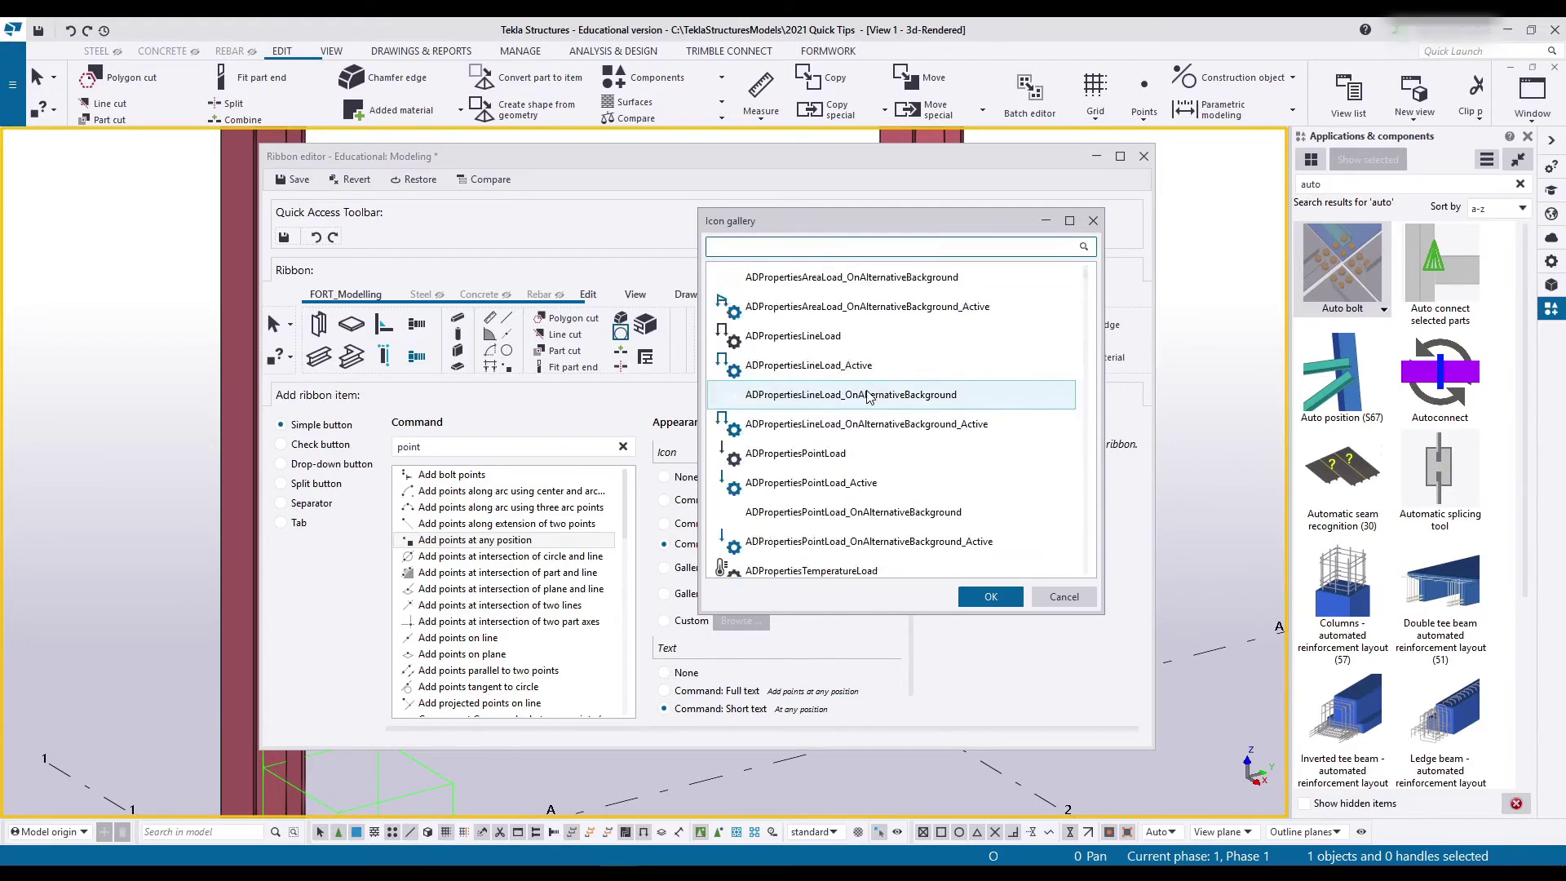
{"action": "scroll", "coordinate": [869, 397], "scroll_direction": "down", "scroll_amount": 10}
{"action": "left_click", "coordinate": [815, 453]}
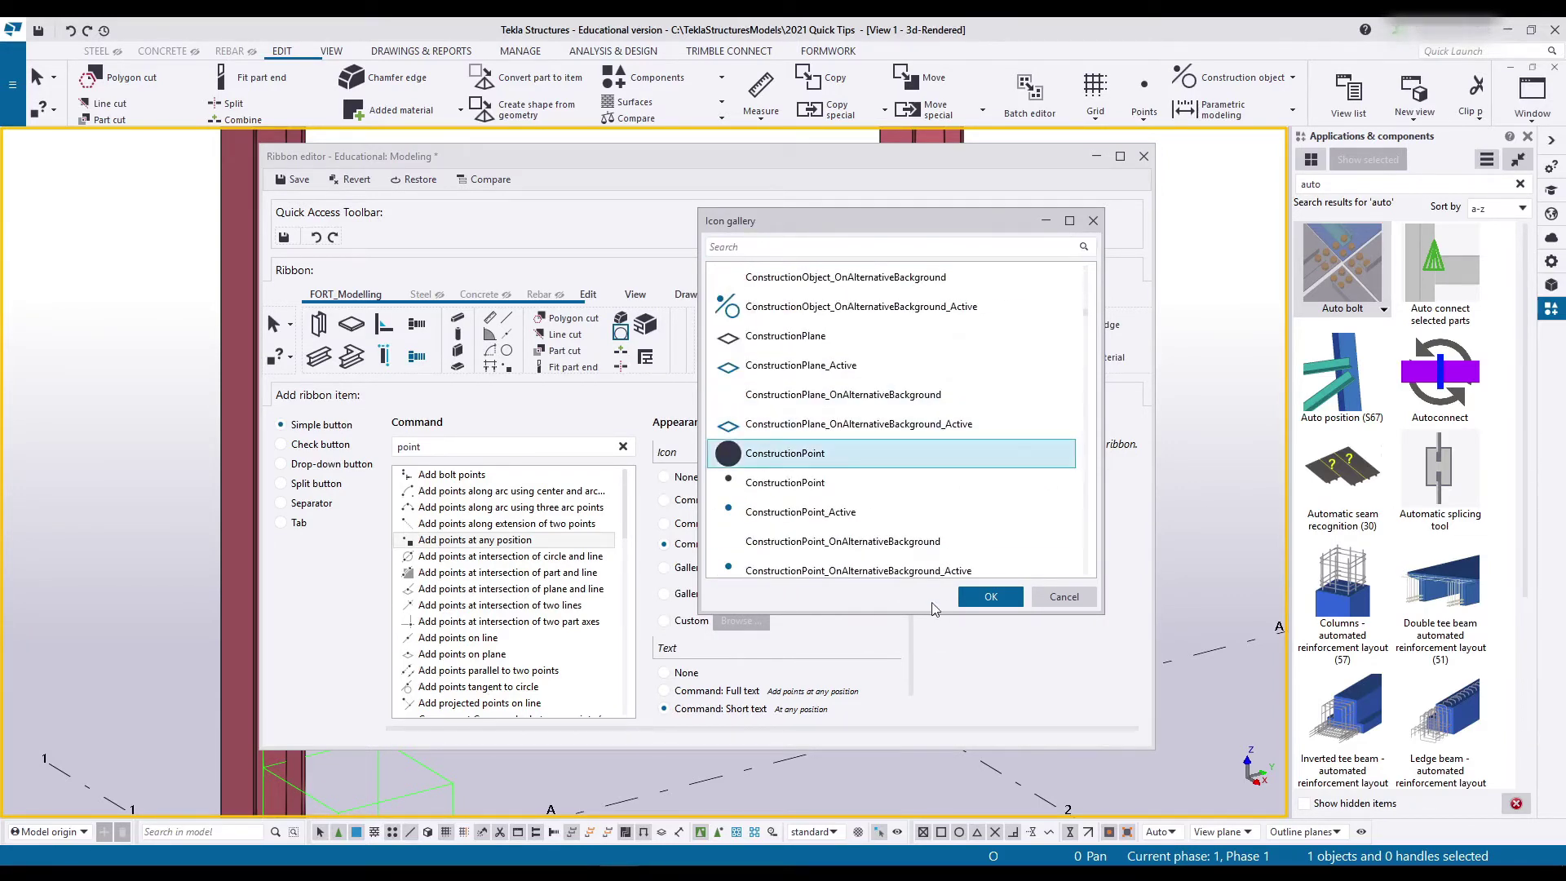
{"action": "left_click", "coordinate": [991, 596]}
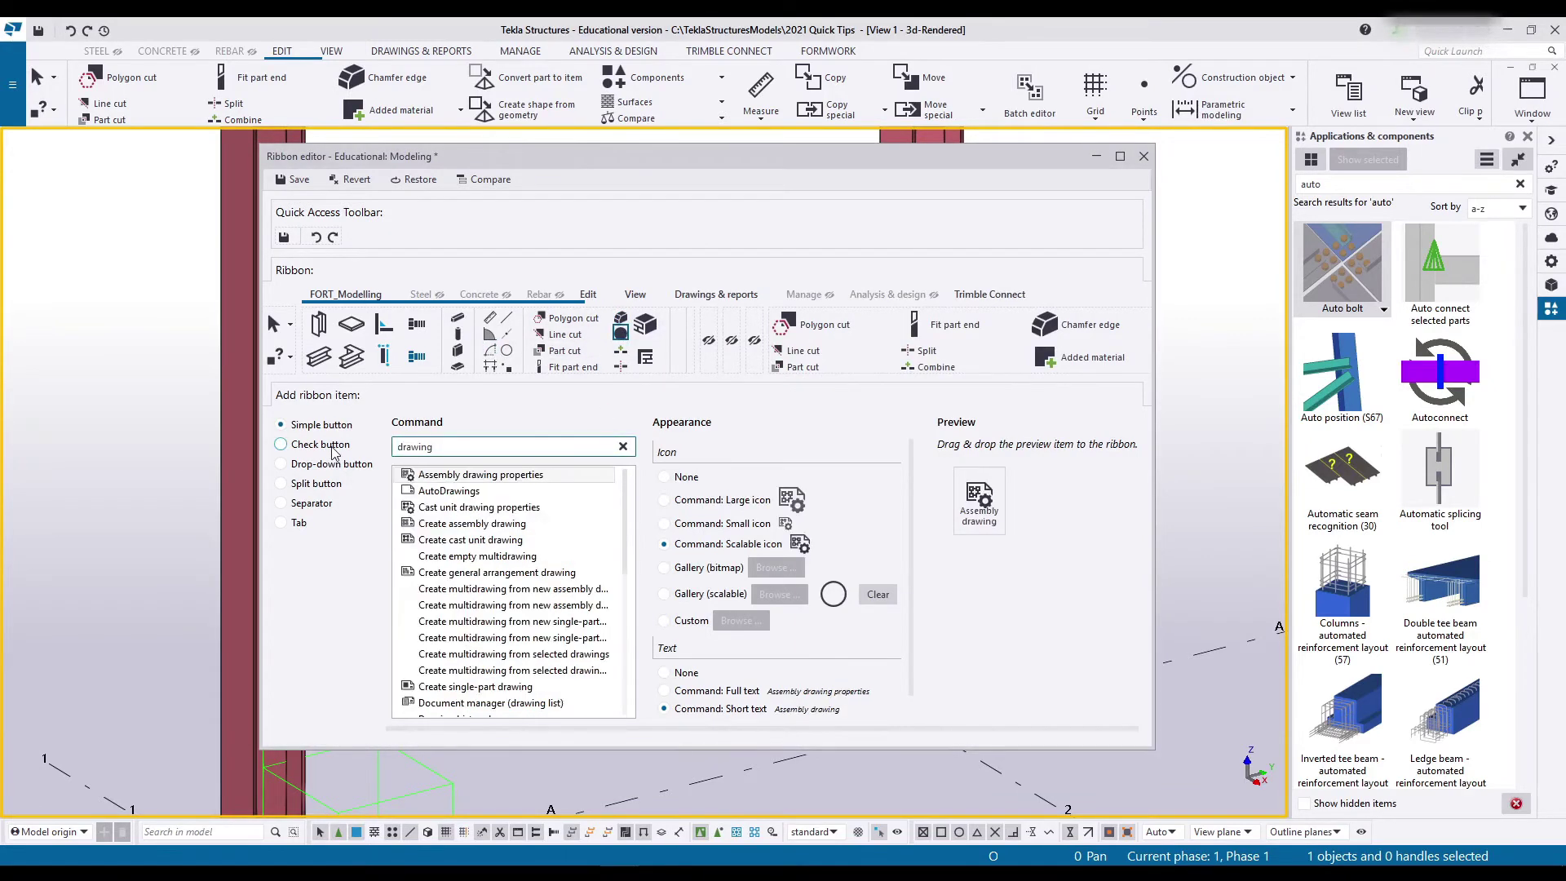
Search for "drawing" and add the Assembly drawing and Single-part drawing buttons, plus drawing properties icons, after the surface treatment buttons.
{"action": "left_click", "coordinate": [473, 523]}
{"action": "mouse_move", "coordinate": [979, 497]}
{"action": "left_mouse_down"}
{"action": "mouse_move", "coordinate": [739, 321]}
{"action": "mouse_move", "coordinate": [741, 359]}
{"action": "left_mouse_up"}
{"action": "left_click_drag", "start_coordinate": [686, 317], "coordinate": [699, 352]}
{"action": "left_click", "coordinate": [474, 686]}
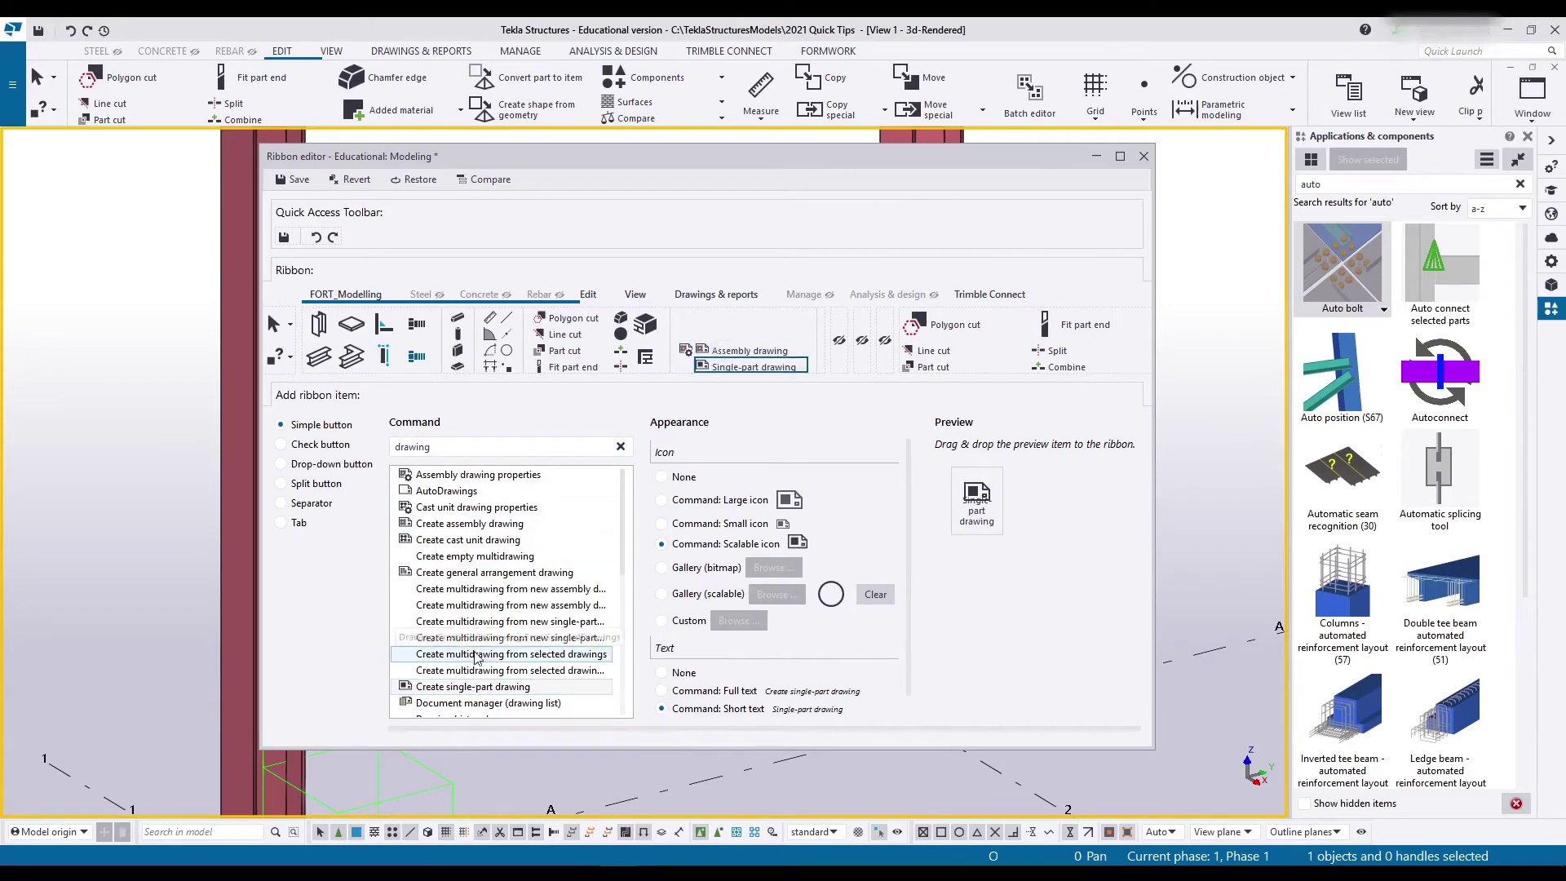
Add General arrangement drawing properties, GA drawing and Create drawings buttons above the Assembly drawing button.
{"action": "scroll", "coordinate": [481, 559], "scroll_direction": "down", "scroll_amount": 4}
{"action": "left_click", "coordinate": [501, 588]}
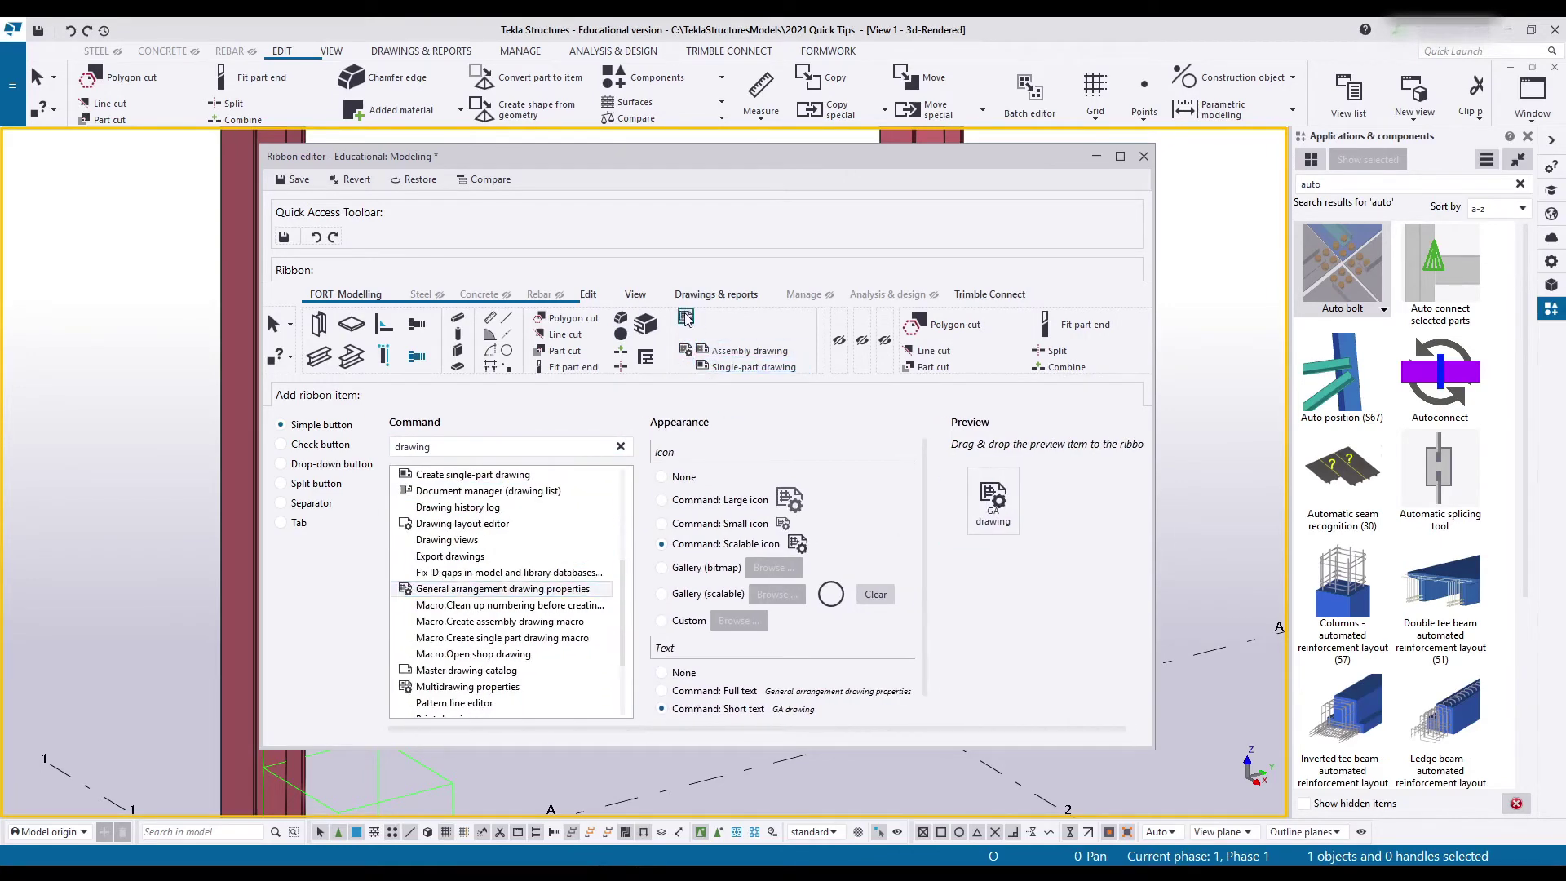
{"action": "left_click", "coordinate": [498, 670]}
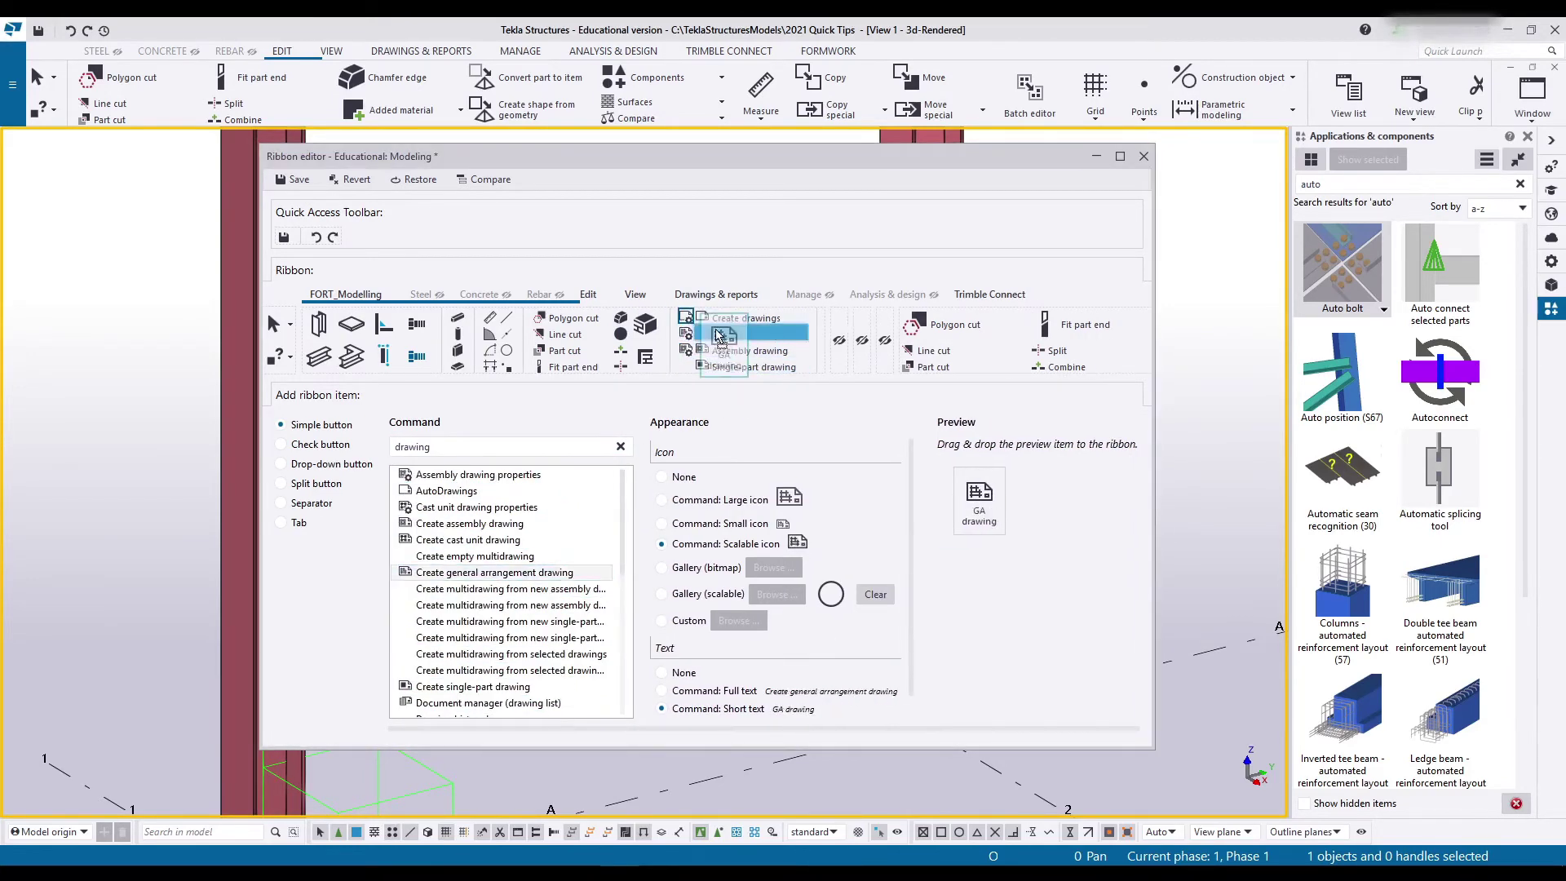
{"action": "scroll", "coordinate": [506, 611], "scroll_direction": "down", "scroll_amount": 3}
{"action": "left_click", "coordinate": [482, 669]}
{"action": "left_click", "coordinate": [787, 365]}
{"action": "left_click", "coordinate": [782, 320]}
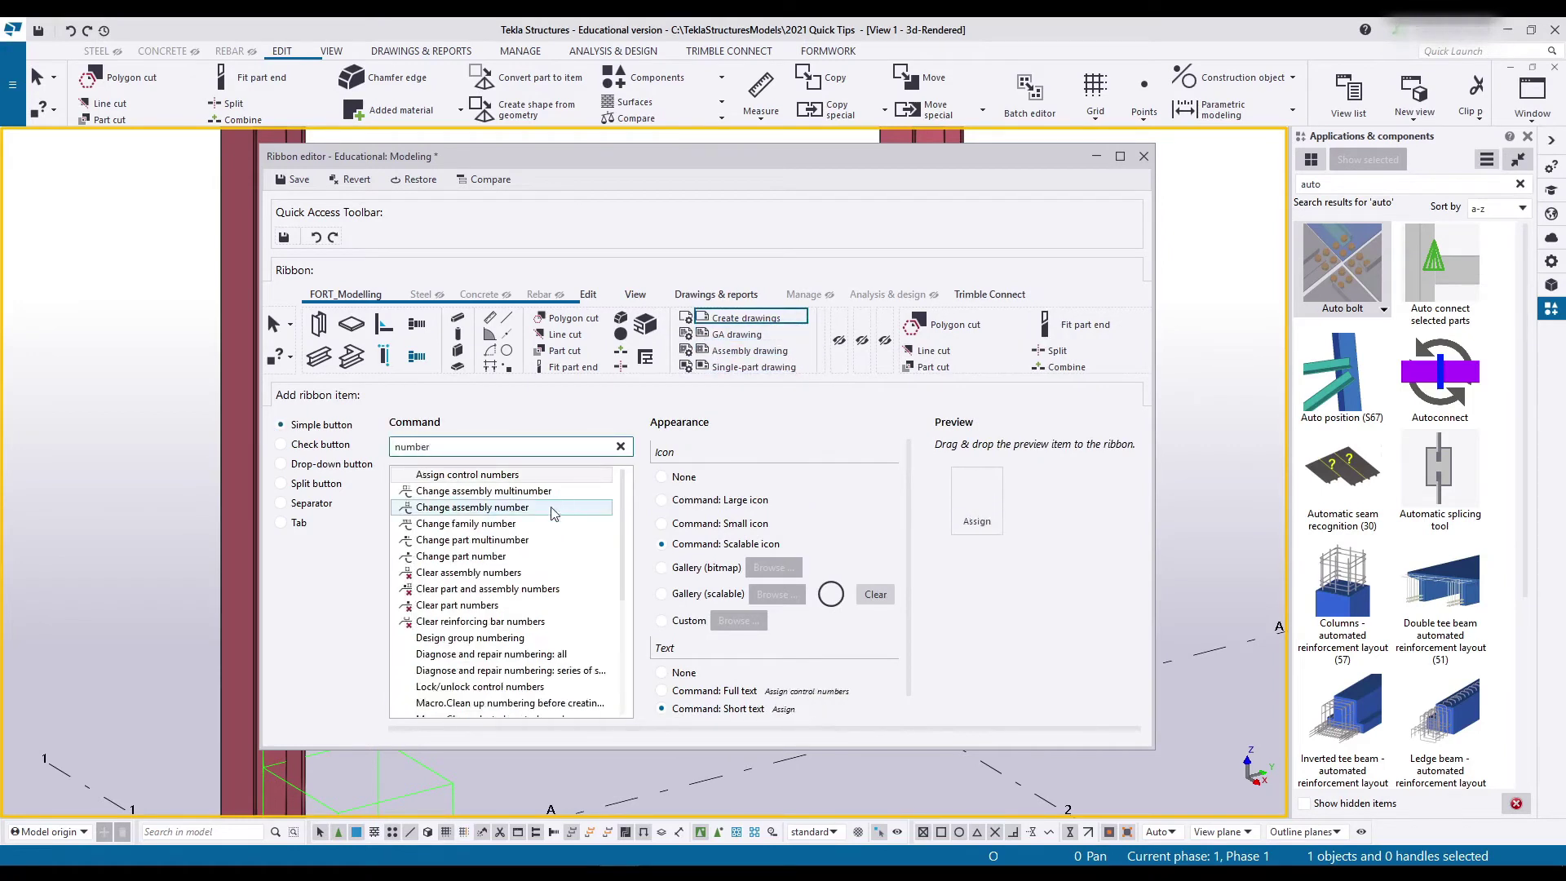
Search for "number" and add Clear part and assembly numbers, Change assembly number and Change part number after the drawing buttons.
{"action": "left_click", "coordinate": [503, 589]}
{"action": "left_click_drag", "start_coordinate": [976, 500], "coordinate": [871, 367]}
{"action": "left_click", "coordinate": [481, 507]}
{"action": "left_click", "coordinate": [481, 556]}
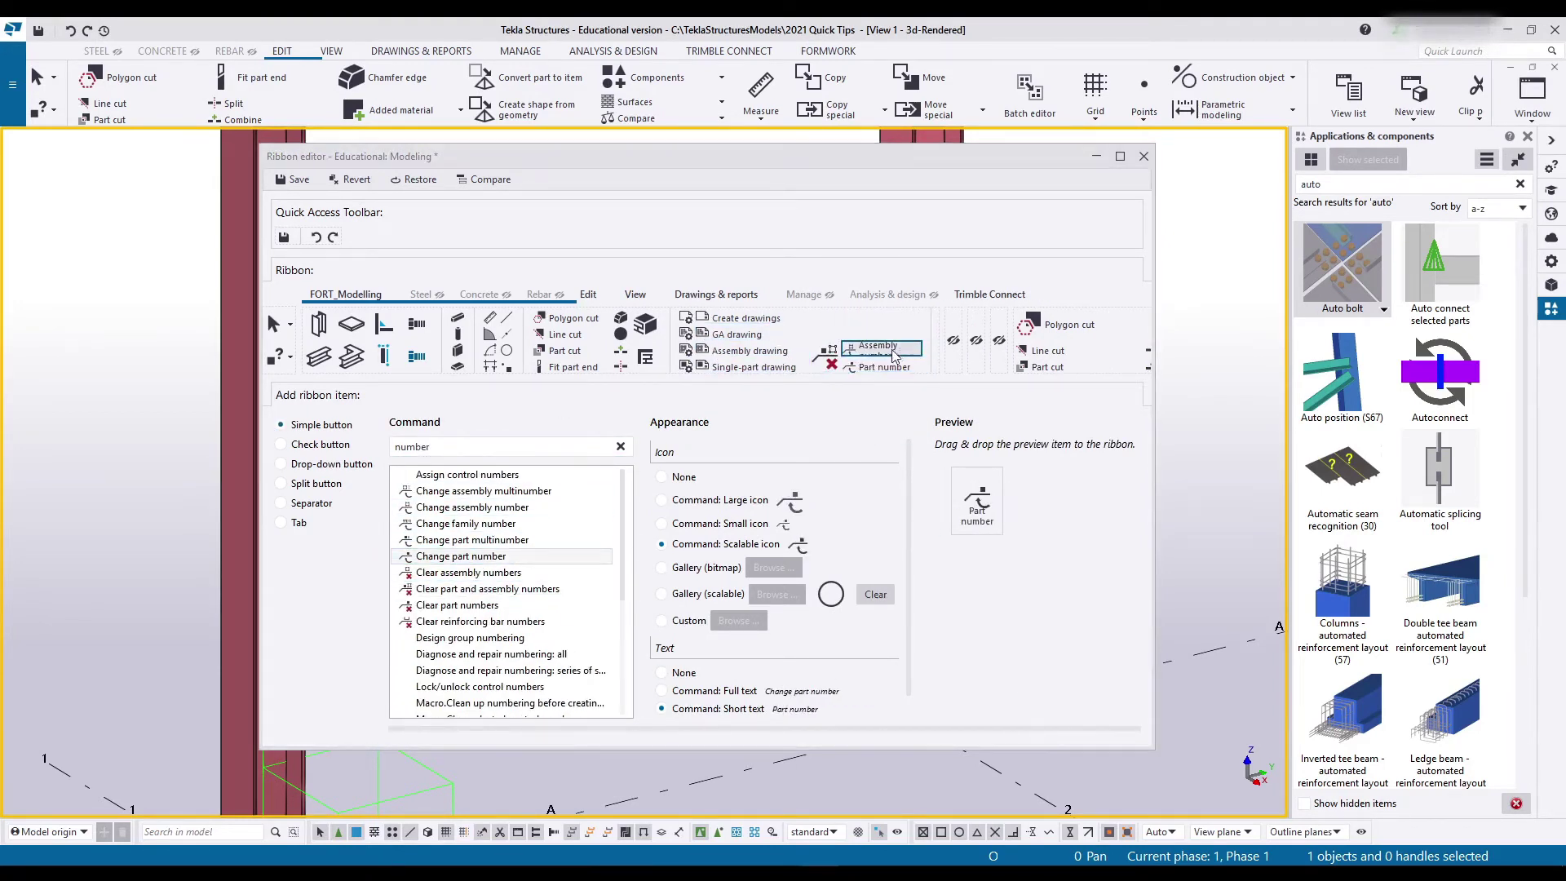
Replace the Change assembly number button with one carrying the custom text "Assy number".
{"action": "scroll", "coordinate": [739, 587], "scroll_direction": "down", "scroll_amount": 1}
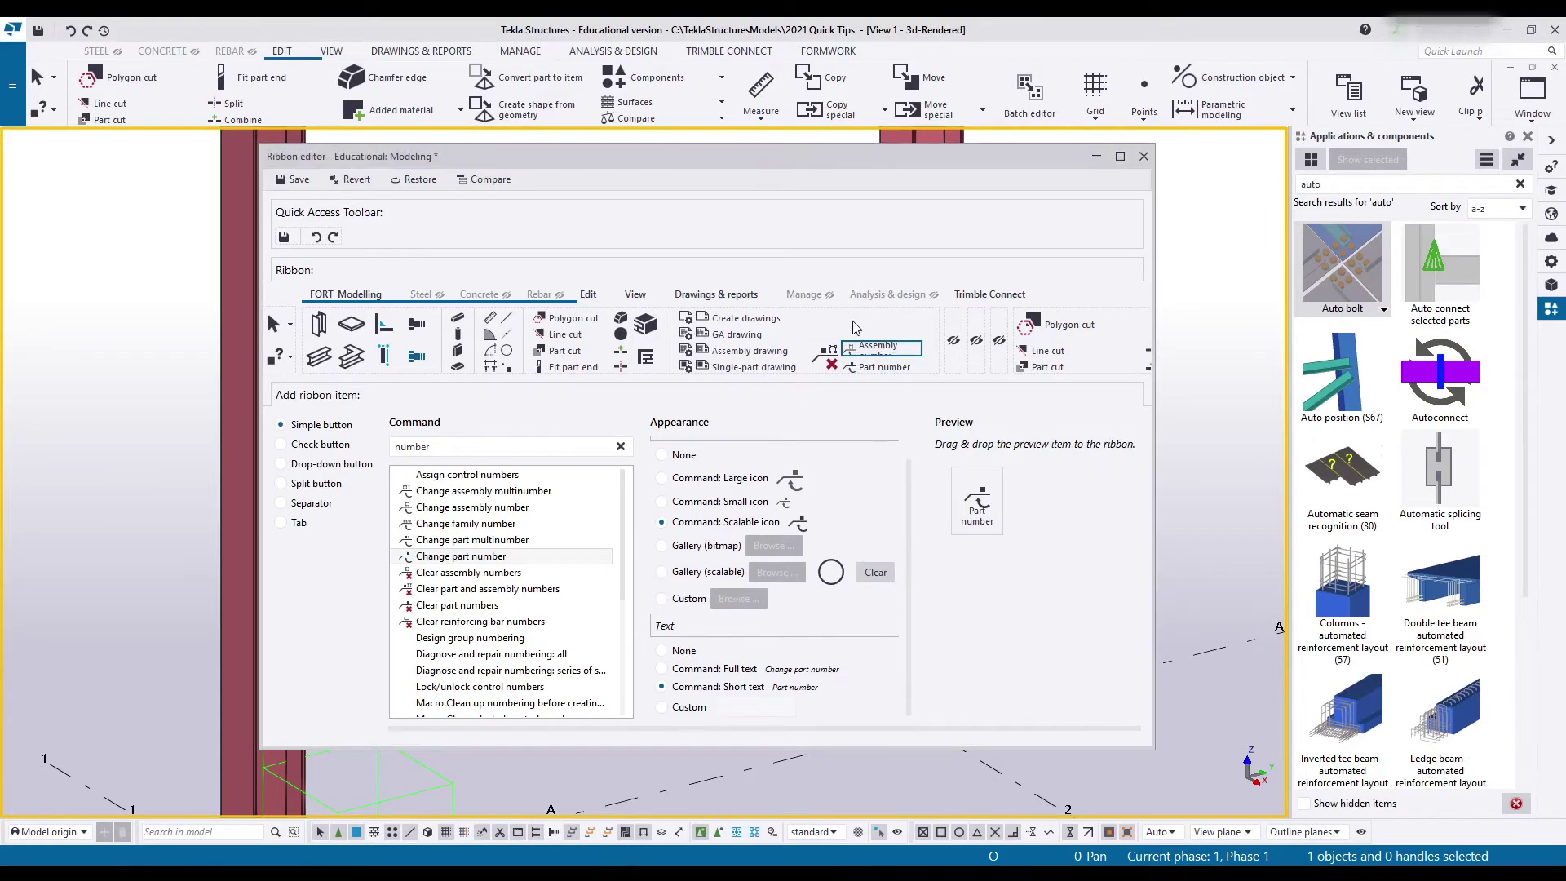
{"action": "left_click", "coordinate": [468, 509]}
{"action": "left_click", "coordinate": [689, 708]}
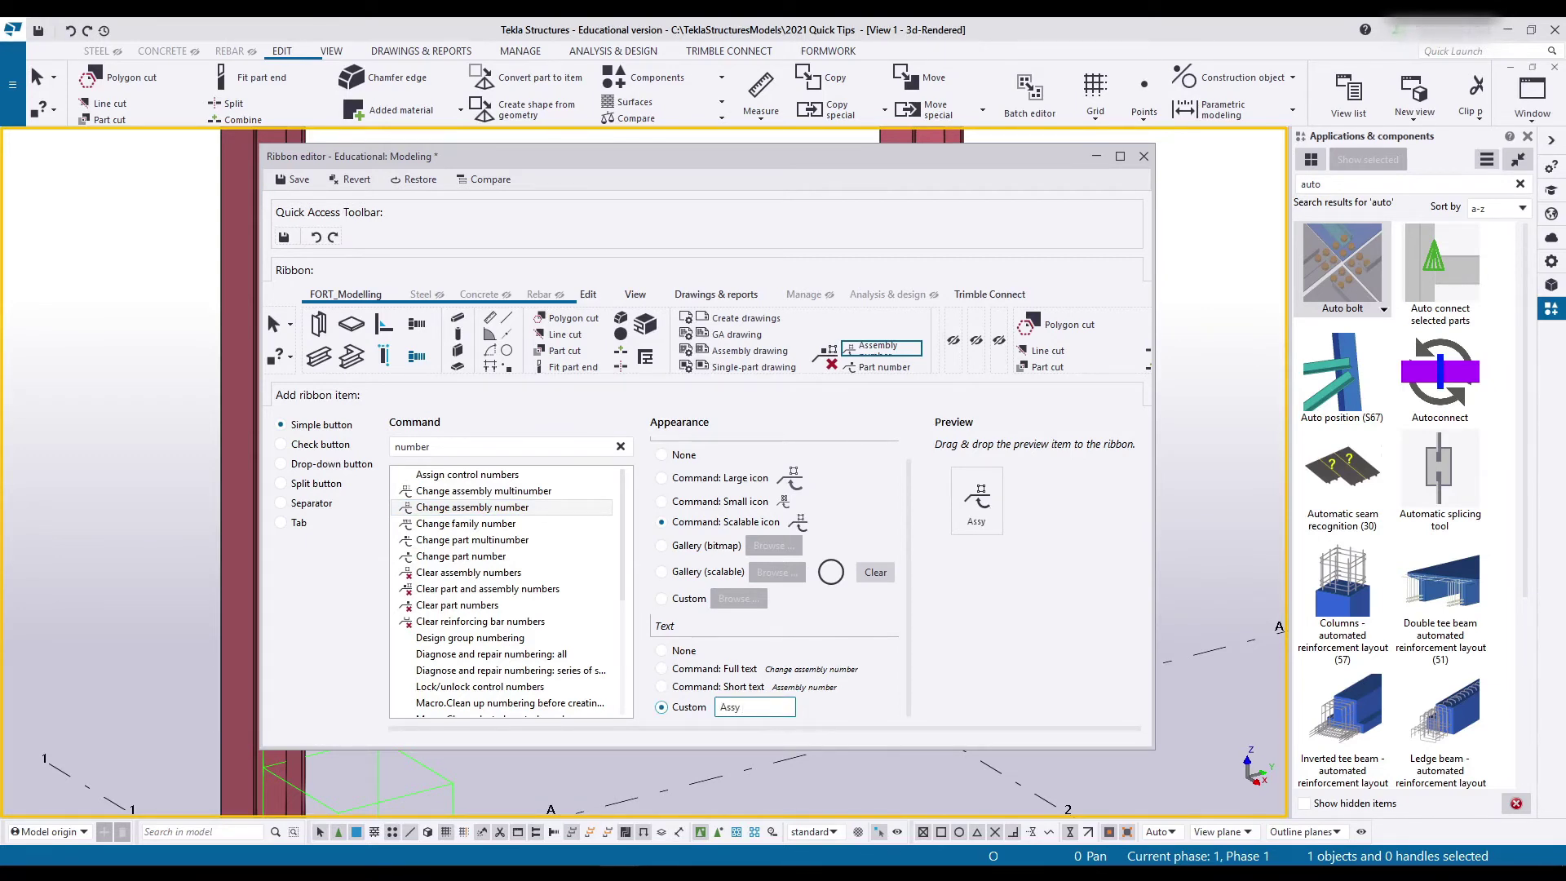
{"action": "type", "text": "Assy number"}
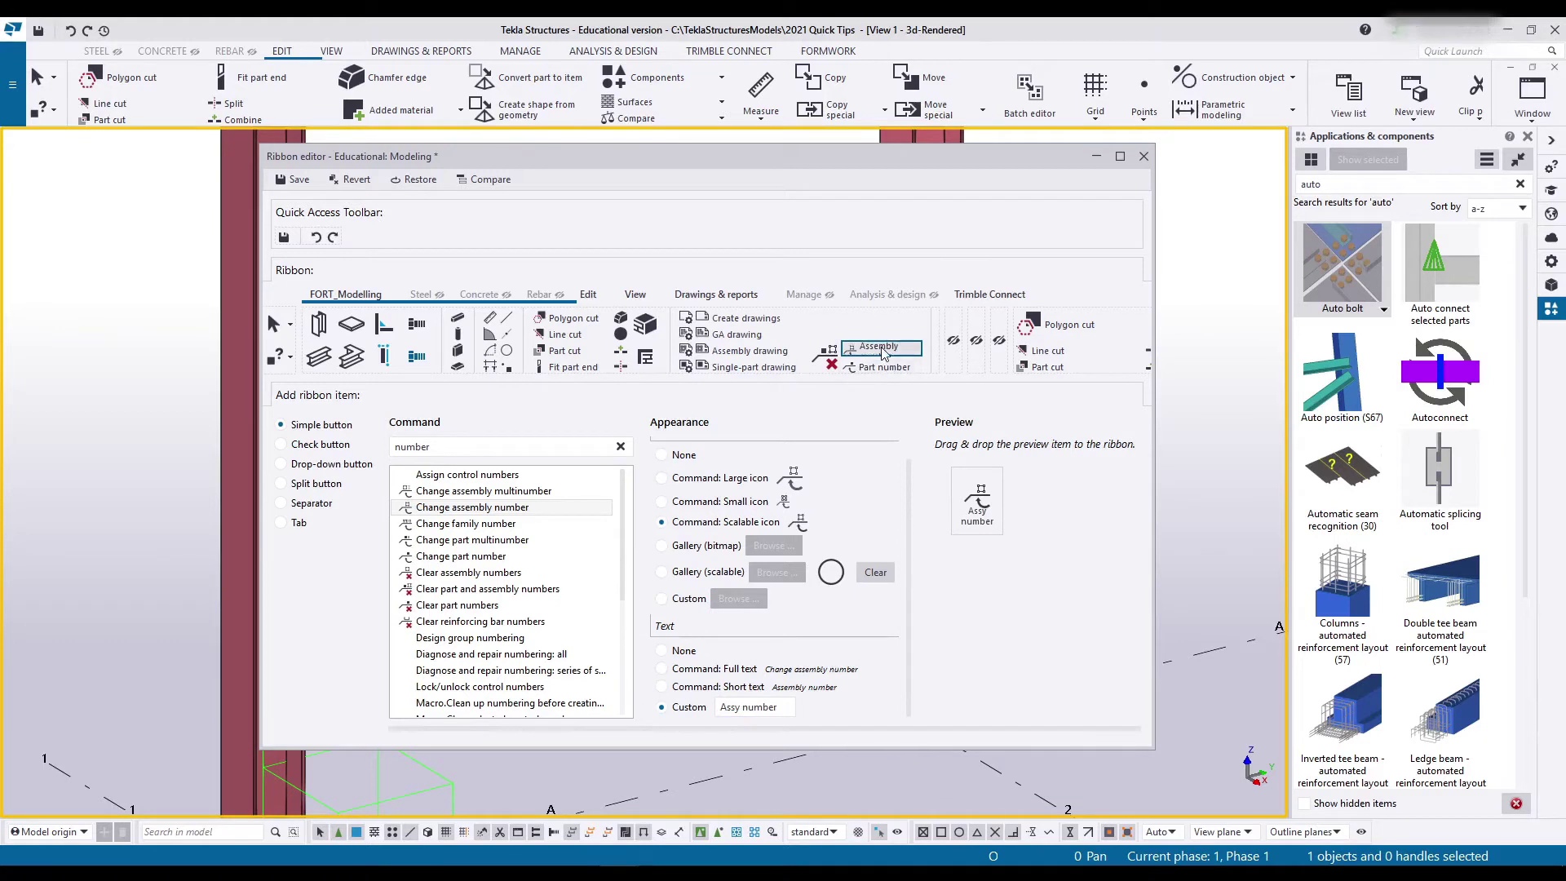
{"action": "left_click_drag", "start_coordinate": [981, 503], "coordinate": [907, 341]}
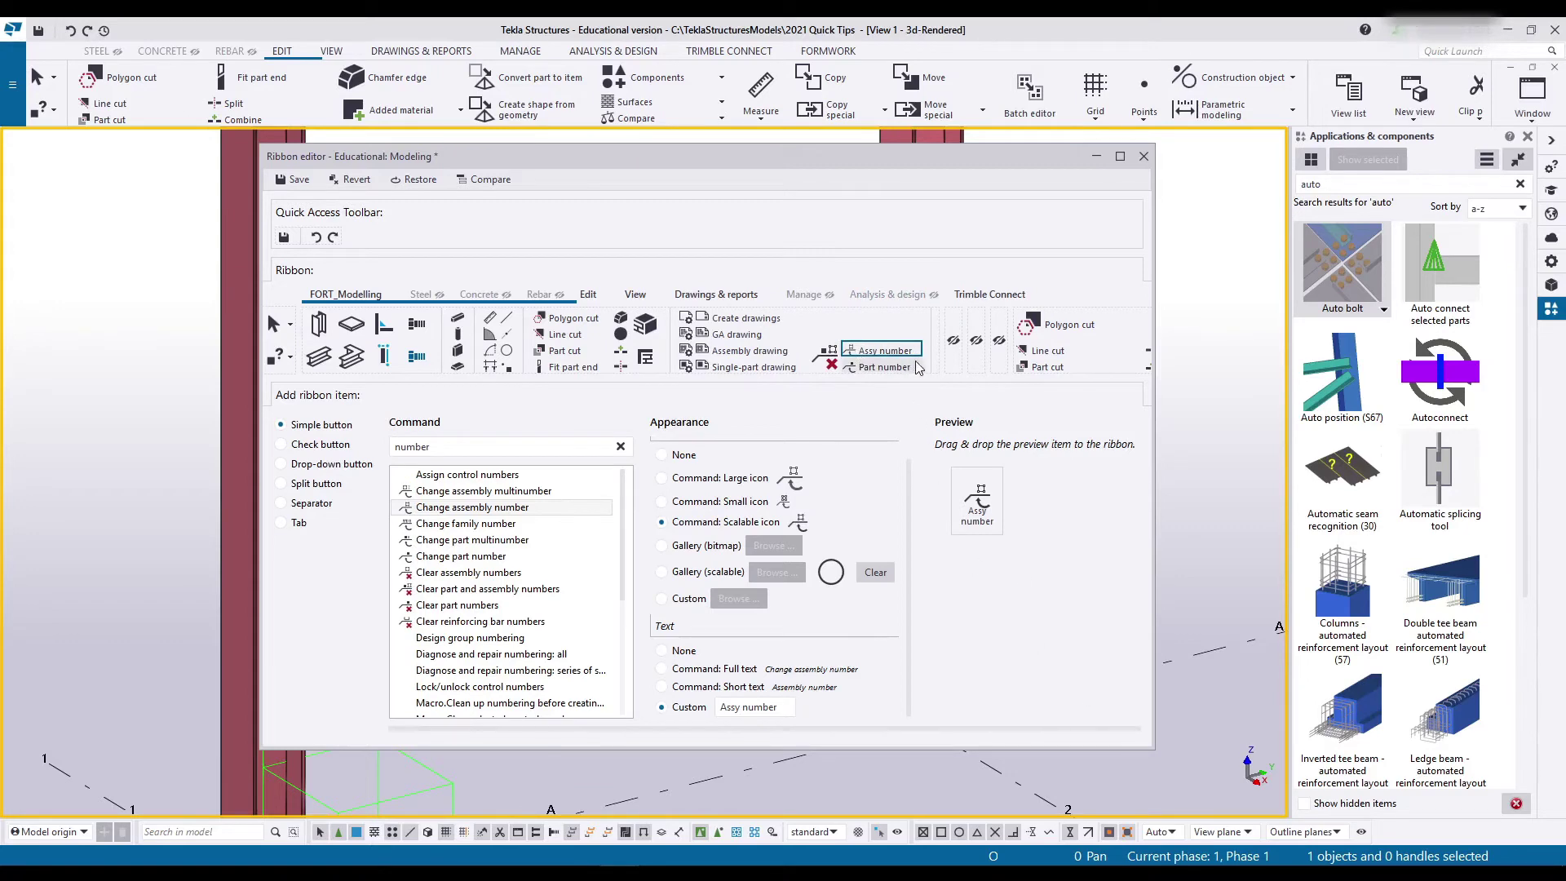
Pick the Number modified objects command and place a Save numbers button above the Assy number button.
{"action": "scroll", "coordinate": [511, 543], "scroll_direction": "down", "scroll_amount": 5}
{"action": "left_click", "coordinate": [511, 570]}
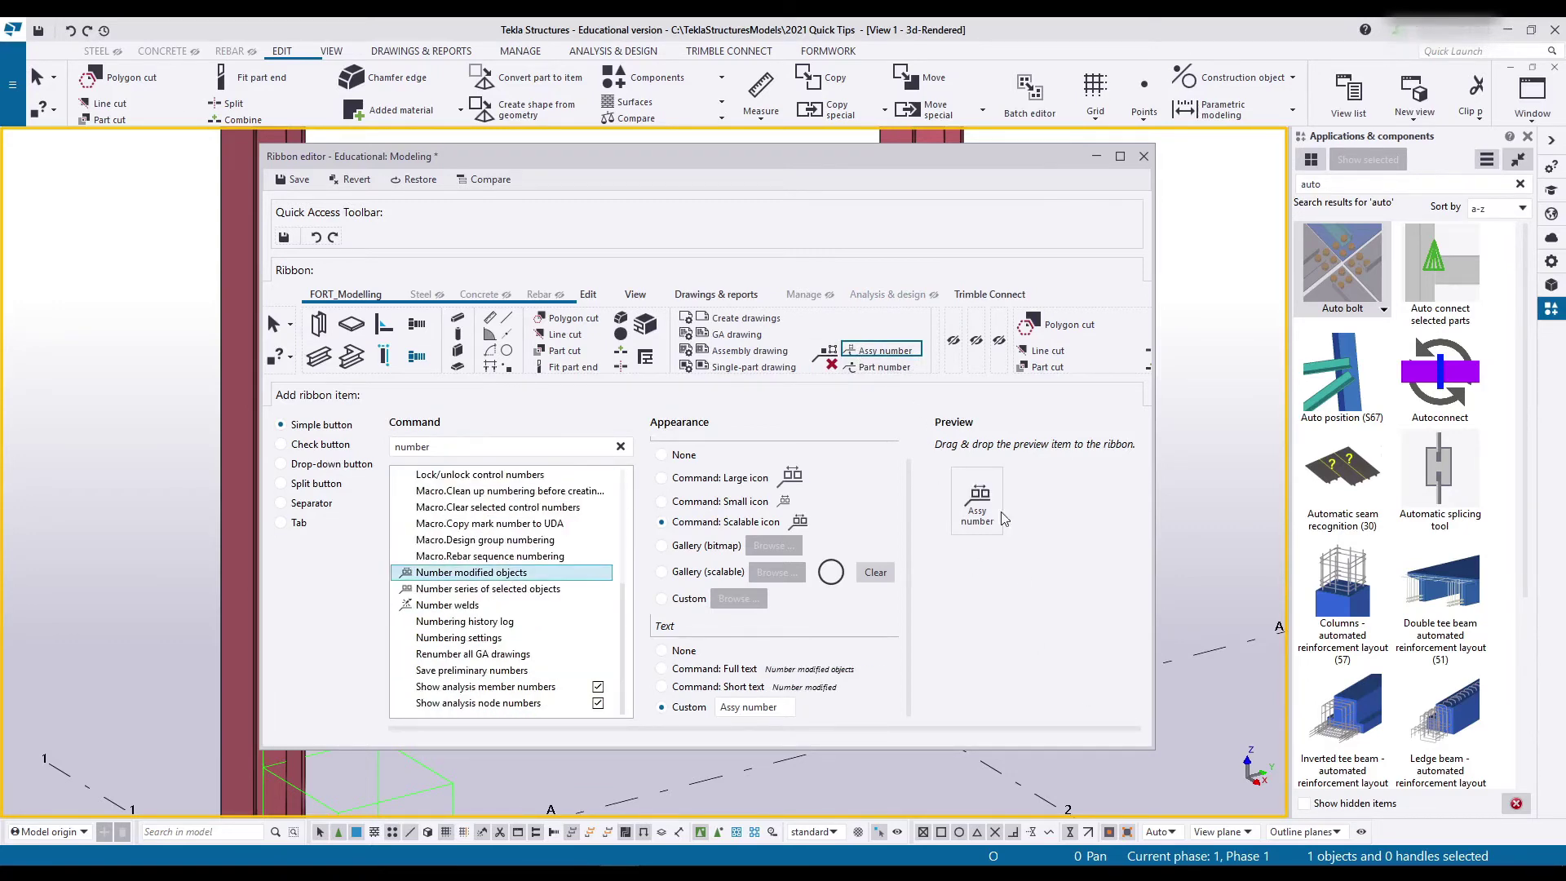
{"action": "left_click_drag", "start_coordinate": [999, 512], "coordinate": [340, 242]}
Search for "export" and add Create NC files with a scalable gallery arrow icon after the Save numbers button.
{"action": "left_click", "coordinate": [448, 474]}
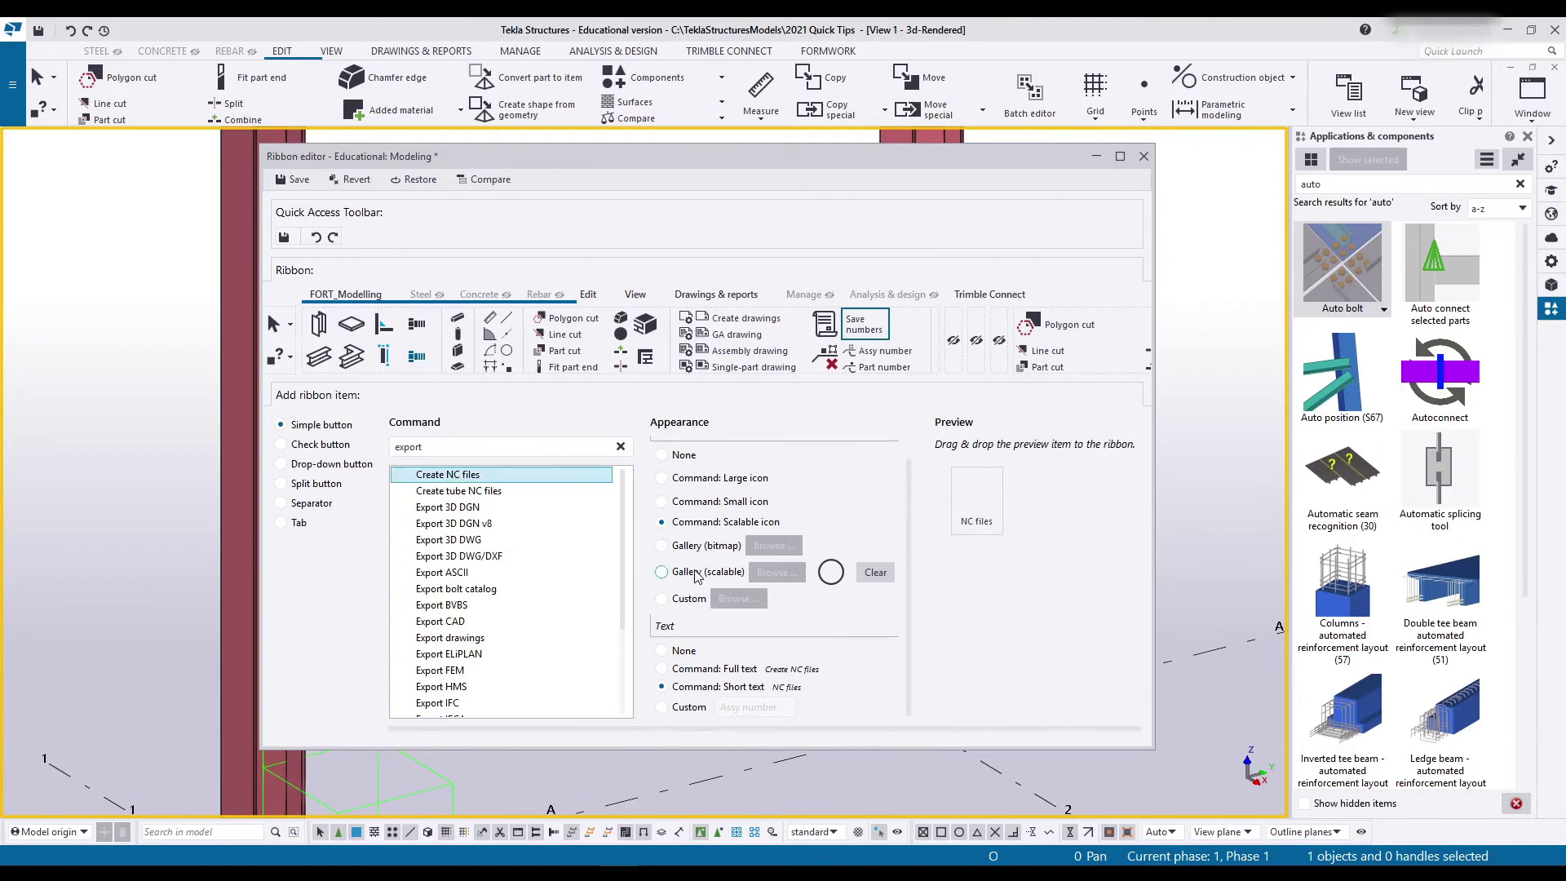
{"action": "left_click", "coordinate": [661, 572]}
{"action": "left_click", "coordinate": [776, 572]}
{"action": "type", "text": "e"}
{"action": "left_click", "coordinate": [795, 632]}
{"action": "left_click_drag", "start_coordinate": [976, 500], "coordinate": [910, 324]}
Add the Export IFC command with the scalable gallery arrow icon alongside the NC button.
{"action": "left_click", "coordinate": [437, 702]}
{"action": "left_click", "coordinate": [775, 572]}
{"action": "type", "text": "e"}
{"action": "left_click", "coordinate": [795, 632]}
{"action": "left_click_drag", "start_coordinate": [976, 500], "coordinate": [967, 327]}
Add Export 3D DWG/DXF with the custom text "DWG/DXF" and the arrow icon beneath the IFC and NC buttons.
{"action": "left_click", "coordinate": [460, 555]}
{"action": "left_click", "coordinate": [662, 706]}
{"action": "type", "text": "DWG/DXF"}
{"action": "left_click_drag", "start_coordinate": [977, 500], "coordinate": [954, 356]}
{"action": "left_click", "coordinate": [812, 463]}
Search for "open" and "recent" and add a model-opening command with a scalable gallery folder icon to the Quick Access Toolbar.
{"action": "left_click_drag", "start_coordinate": [432, 446], "coordinate": [351, 449]}
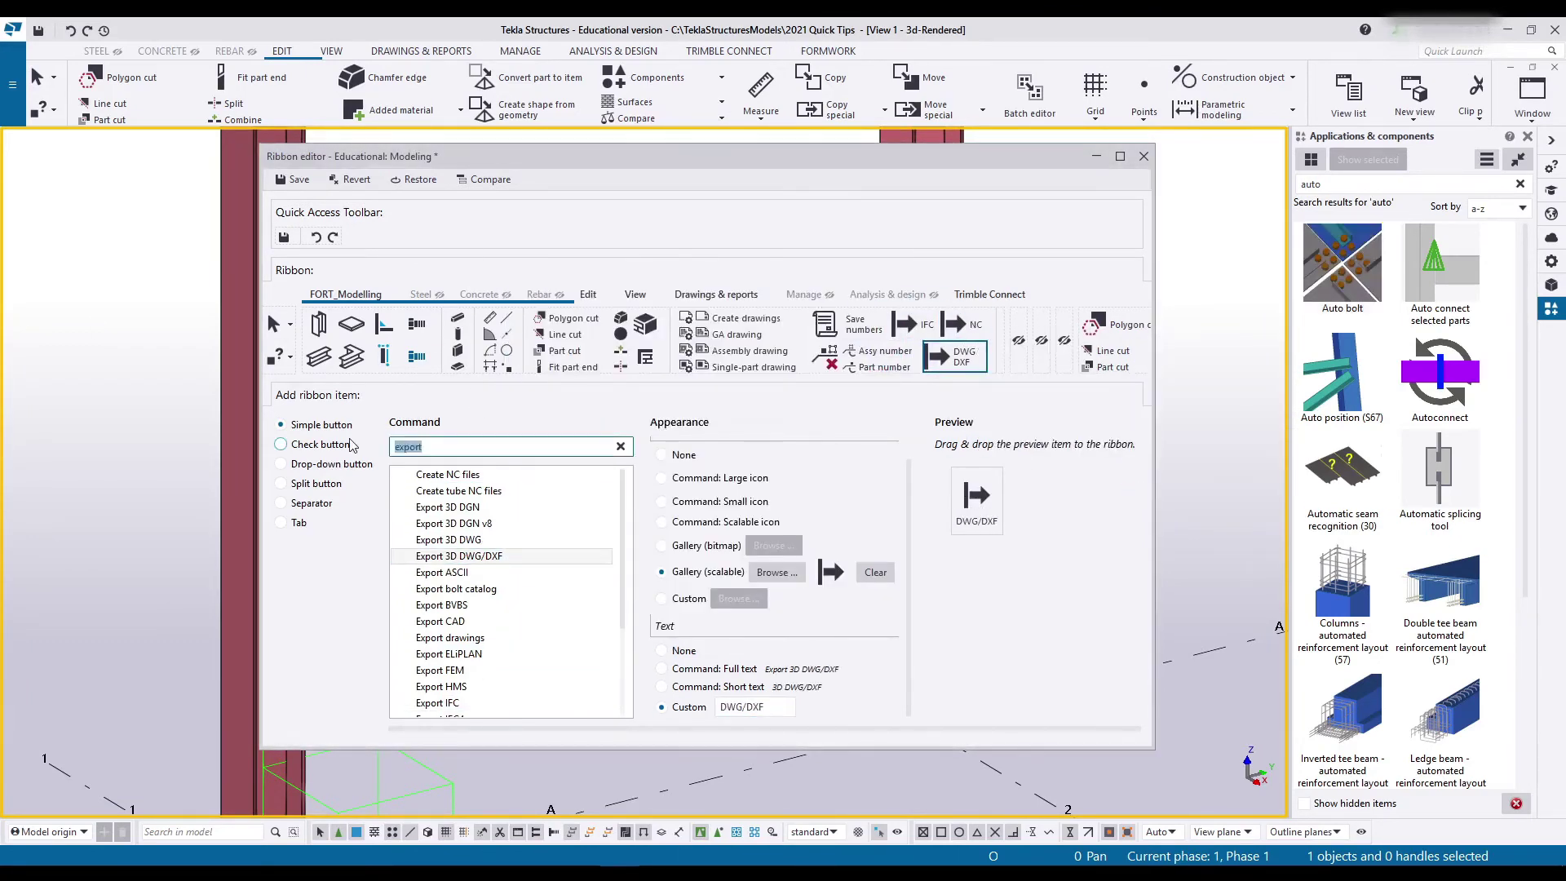
{"action": "type", "text": "open"}
{"action": "left_click", "coordinate": [506, 604]}
{"action": "type", "text": "recent"}
{"action": "left_click", "coordinate": [776, 572]}
{"action": "left_click", "coordinate": [796, 632]}
{"action": "left_click_drag", "start_coordinate": [976, 500], "coordinate": [300, 236]}
Search for "project", "open" and "print" and add Project properties, opening and printing commands to the Quick Access Toolbar before Undo.
{"action": "left_click_drag", "start_coordinate": [433, 446], "coordinate": [245, 452]}
{"action": "type", "text": "project"}
{"action": "left_click", "coordinate": [453, 524]}
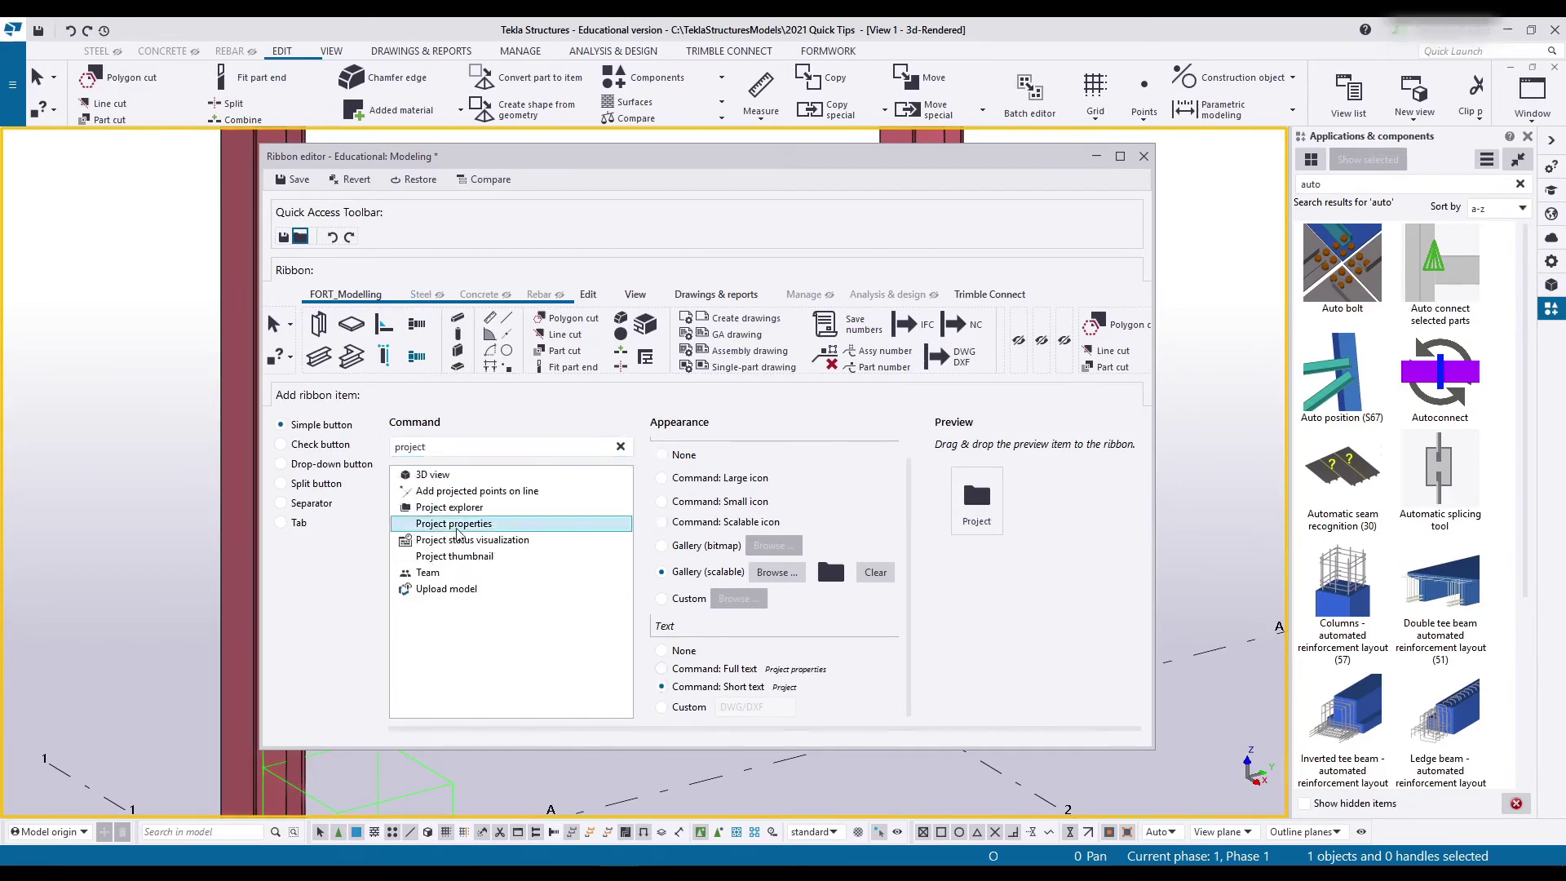
{"action": "type", "text": "open"}
{"action": "type", "text": "print"}
{"action": "left_click_drag", "start_coordinate": [976, 500], "coordinate": [349, 236]}
{"action": "left_click", "coordinate": [447, 490]}
Add vertical separators after Redo on the Quick Access Toolbar, and place a command found by searching for "switch" there.
{"action": "left_click", "coordinate": [281, 503]}
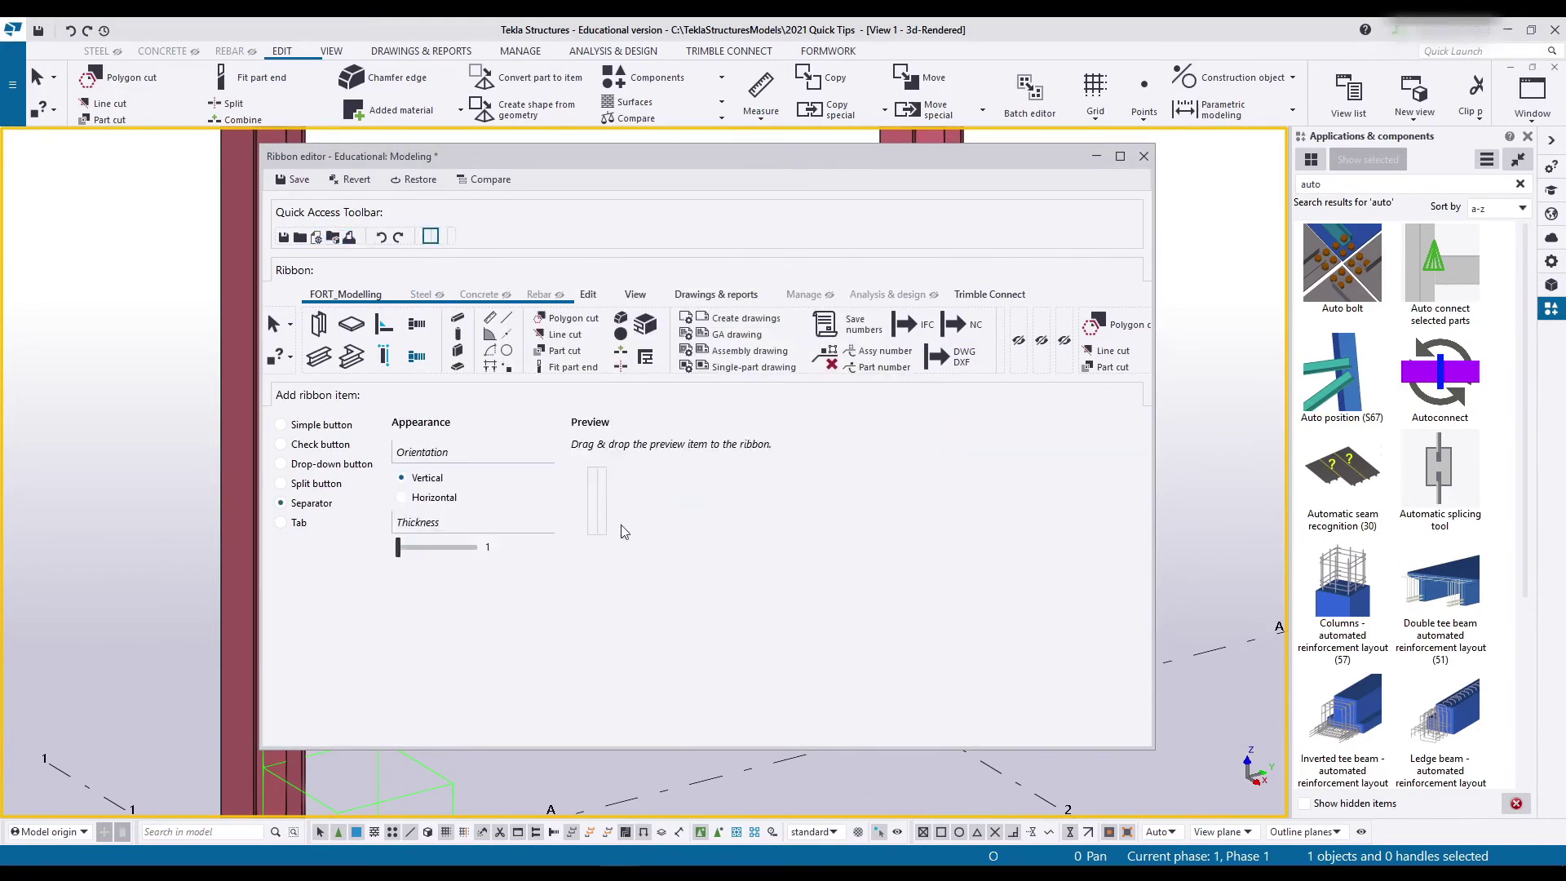
{"action": "left_click_drag", "start_coordinate": [607, 506], "coordinate": [447, 237]}
{"action": "type", "text": "switch"}
{"action": "left_click", "coordinate": [453, 720]}
{"action": "left_click_drag", "start_coordinate": [912, 500], "coordinate": [430, 236]}
Search for "create clip", "swap" and "set work" and add Create clip plane, Macro.Swap handles with a custom icon, and work plane commands.
{"action": "type", "text": "create clipswap"}
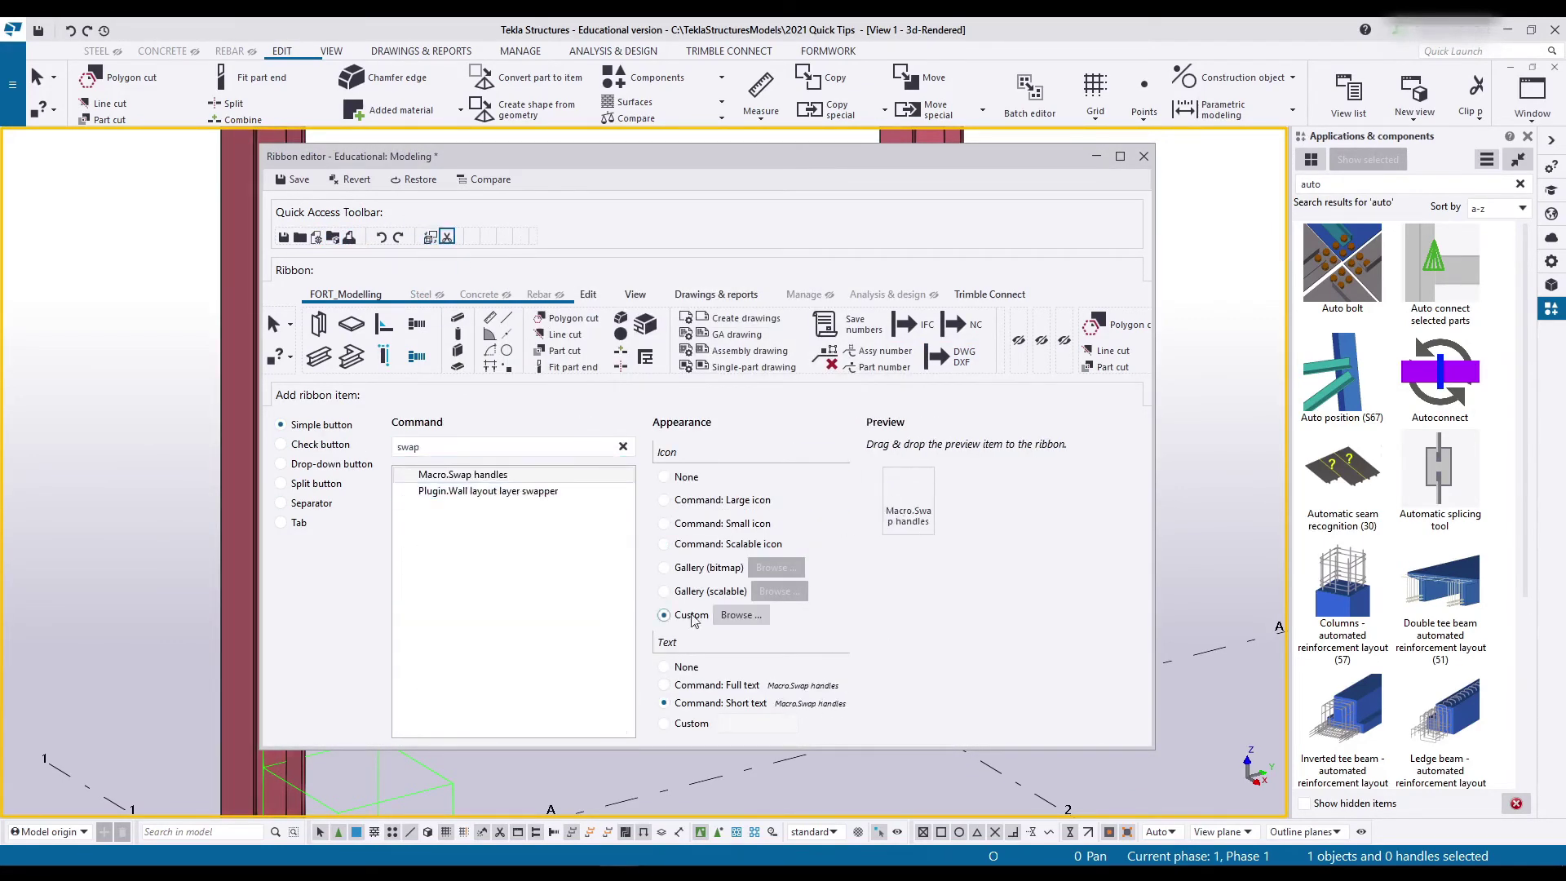
{"action": "type", "text": "set work"}
{"action": "left_click_drag", "start_coordinate": [929, 500], "coordinate": [513, 237]}
{"action": "left_click", "coordinate": [498, 556]}
Search for "view" and add Create basic view to the Quick Access Toolbar after the work plane commands.
{"action": "left_click_drag", "start_coordinate": [436, 446], "coordinate": [301, 447]}
{"action": "type", "text": "view"}
{"action": "left_click", "coordinate": [457, 556]}
{"action": "left_click_drag", "start_coordinate": [927, 500], "coordinate": [560, 237]}
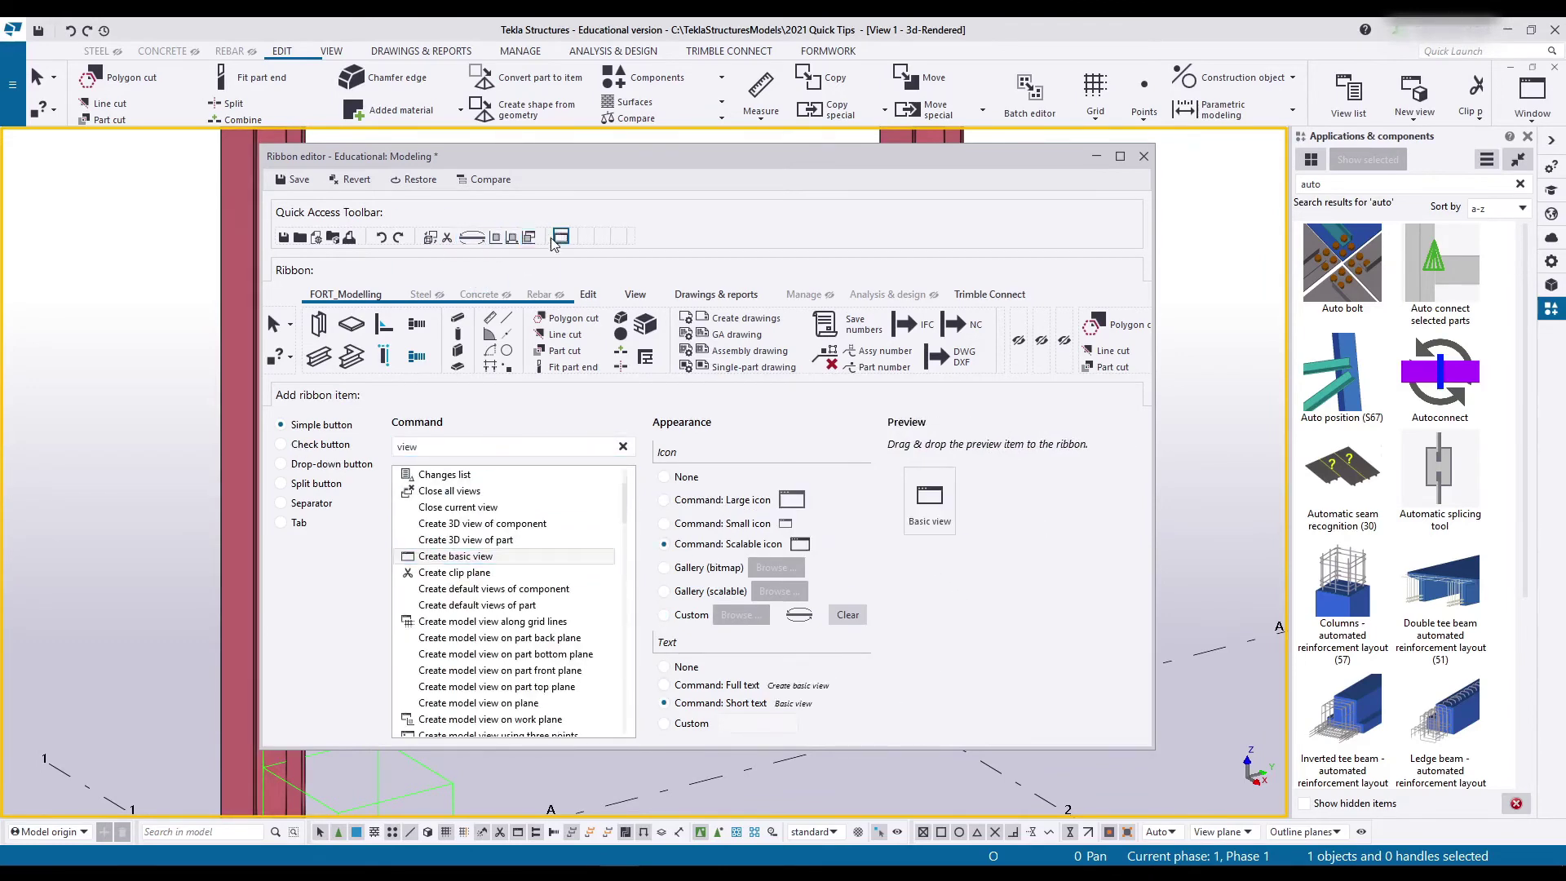
Add further view commands after Create basic view, giving the last one a scalable gallery icon.
{"action": "left_click", "coordinate": [495, 604]}
{"action": "scroll", "coordinate": [506, 571], "scroll_direction": "down", "scroll_amount": 5}
{"action": "left_click", "coordinate": [490, 539]}
{"action": "left_click", "coordinate": [691, 593]}
{"action": "left_click_drag", "start_coordinate": [977, 500], "coordinate": [594, 236]}
Search for "open" and "close" and add opening and closing commands with scalable gallery icons after the view buttons.
{"action": "type", "text": "open"}
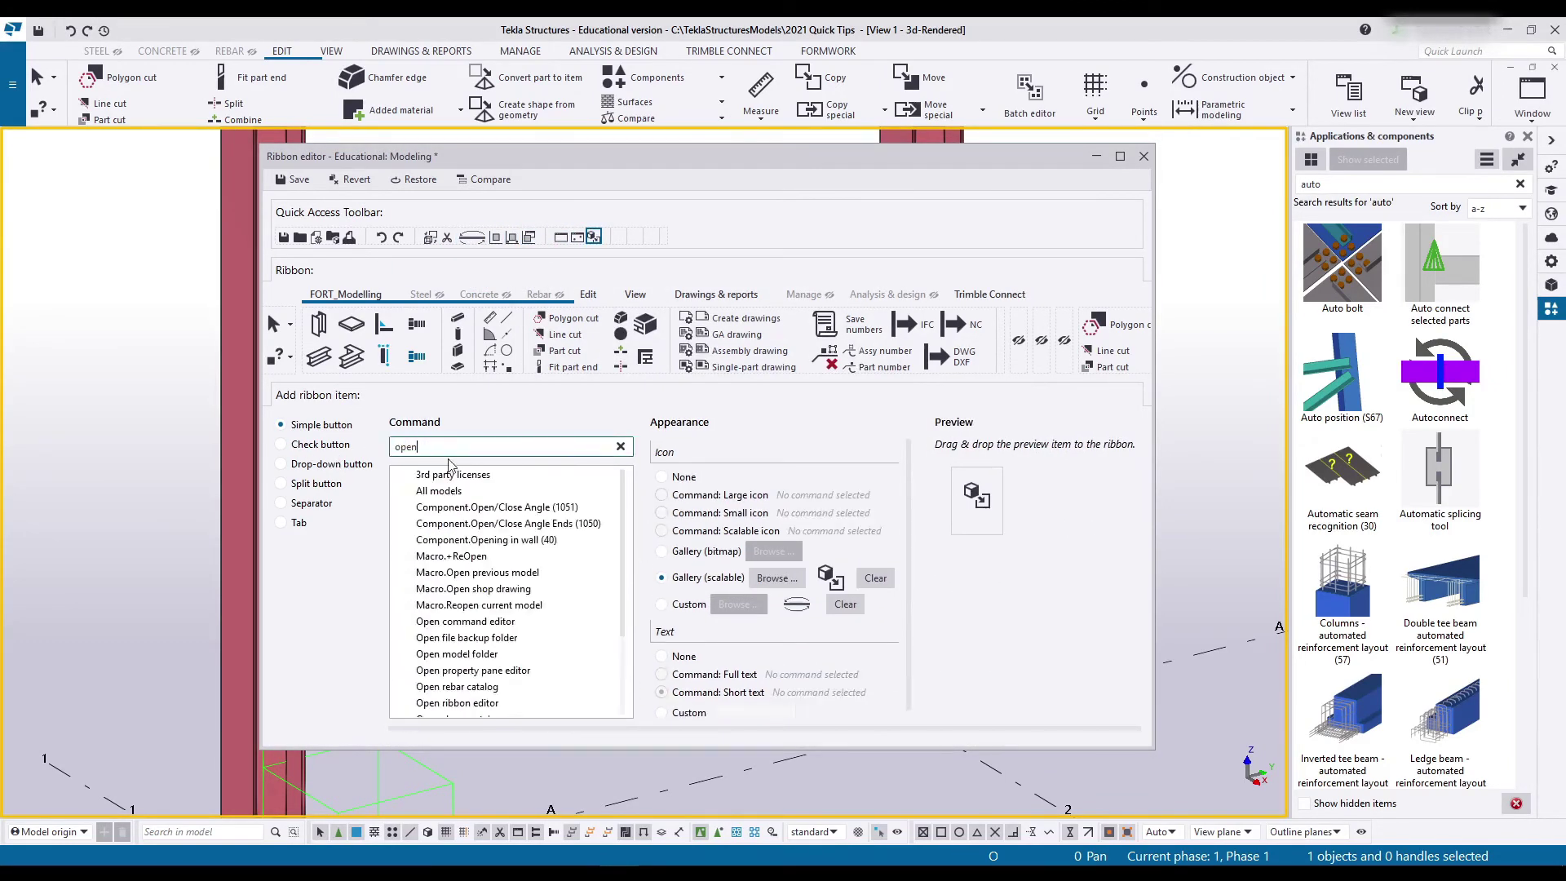
{"action": "left_click_drag", "start_coordinate": [977, 500], "coordinate": [611, 236]}
{"action": "type", "text": "close"}
{"action": "left_click", "coordinate": [461, 478]}
{"action": "left_click", "coordinate": [479, 539]}
{"action": "left_click", "coordinate": [778, 594]}
{"action": "type", "text": "close"}
{"action": "left_click", "coordinate": [602, 462]}
Search for "dir" and add Macro.Directory browser with a scalable gallery folder icon to the Quick Access Toolbar.
{"action": "type", "text": "dir"}
{"action": "left_click_drag", "start_coordinate": [976, 500], "coordinate": [659, 236]}
{"action": "left_click", "coordinate": [469, 507]}
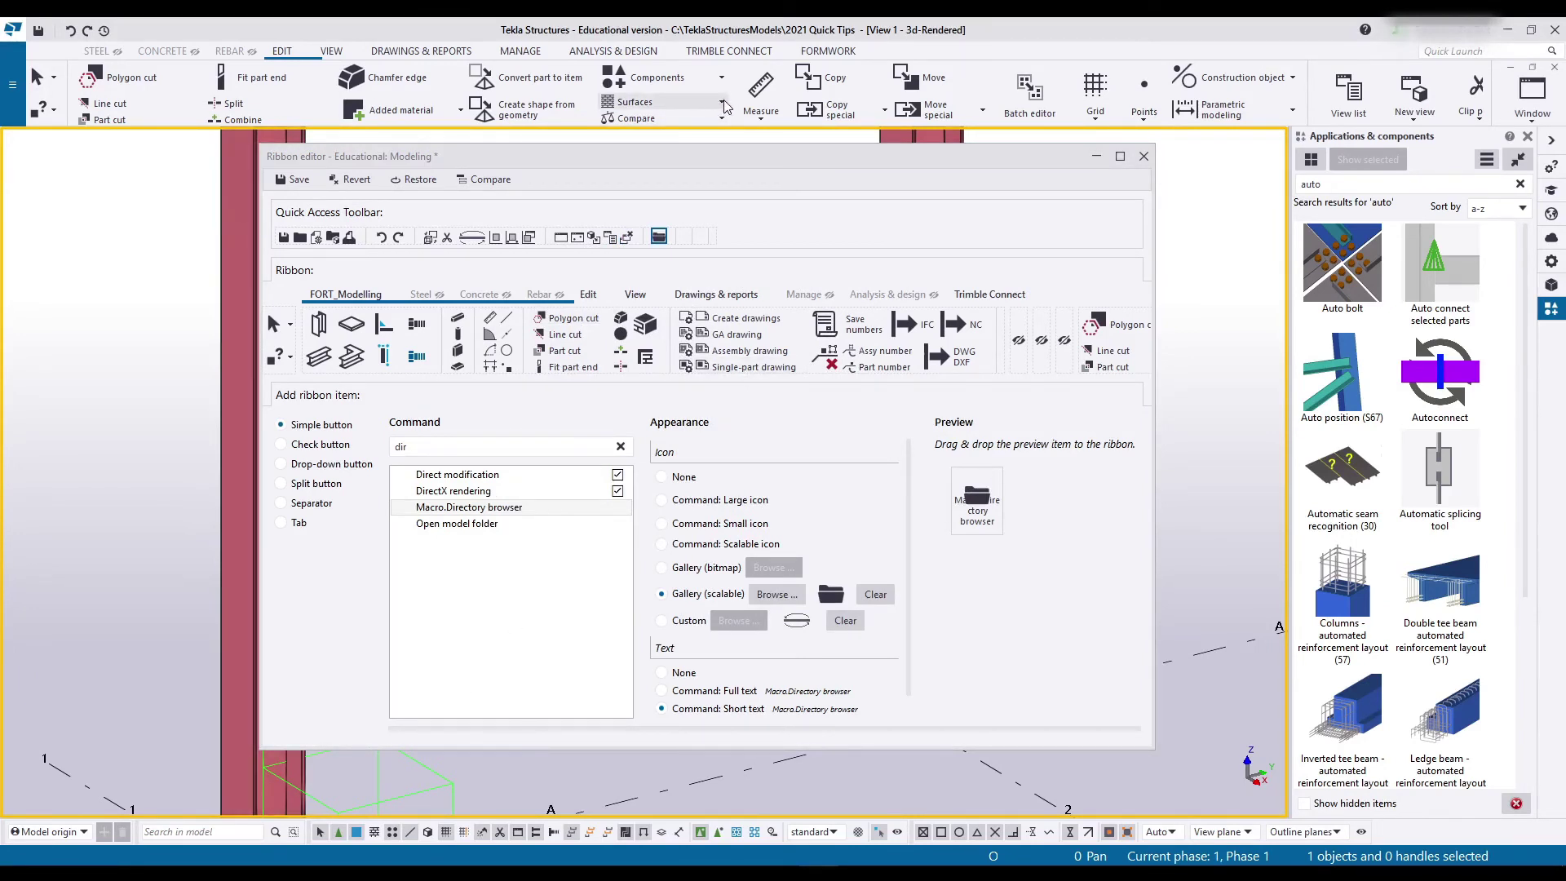
Examine the commands grouped under the Surfaces drop-down as an example of a drop-down button.
{"action": "left_click", "coordinate": [640, 101]}
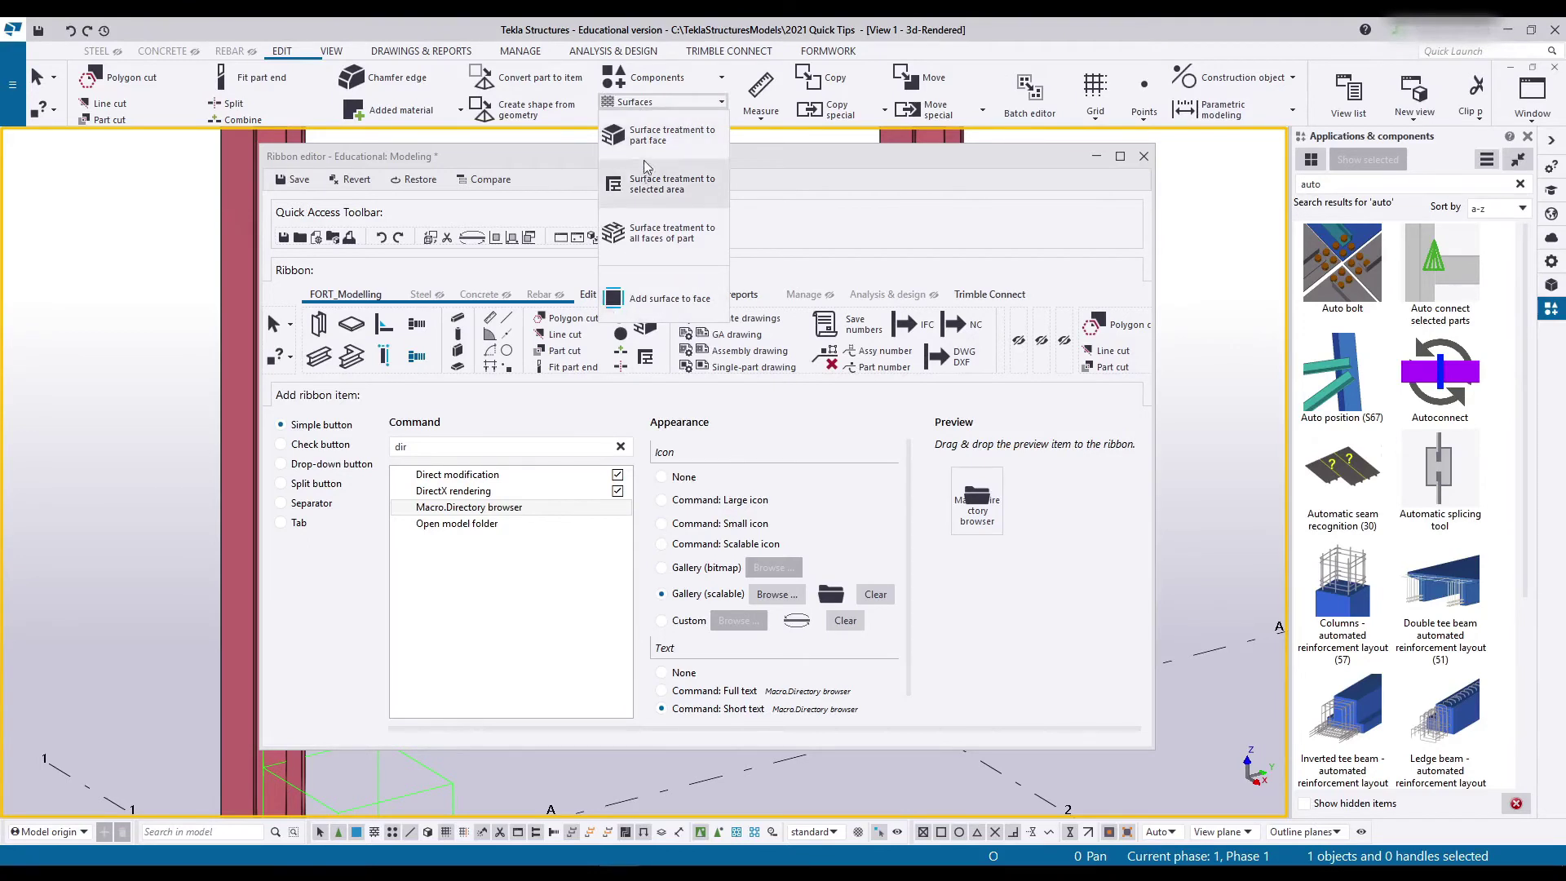
{"action": "left_click", "coordinate": [664, 101]}
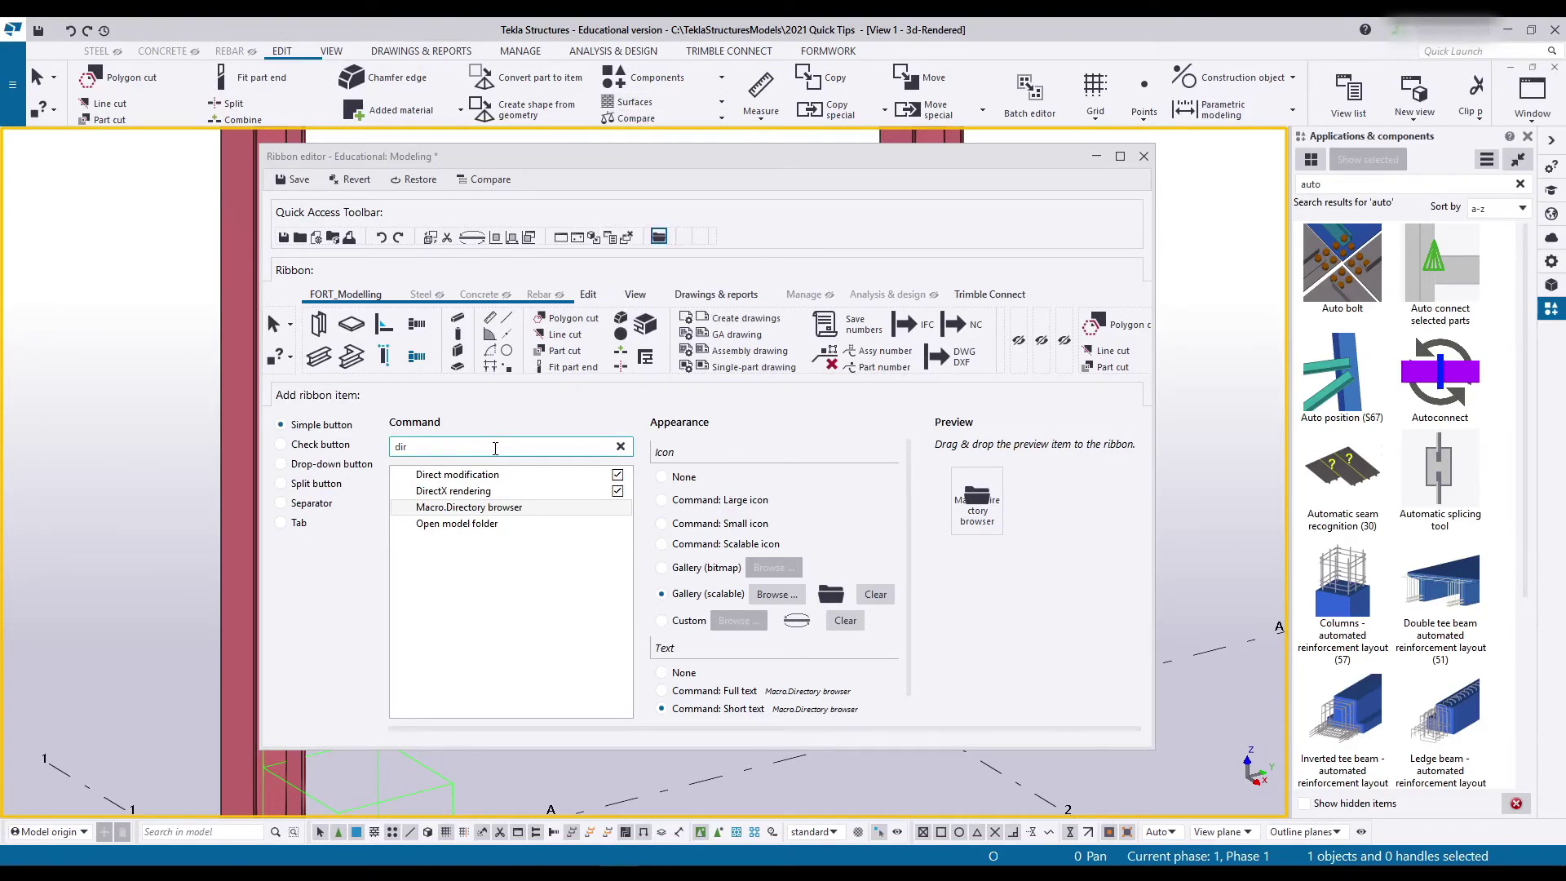
{"action": "double_click", "coordinate": [495, 448]}
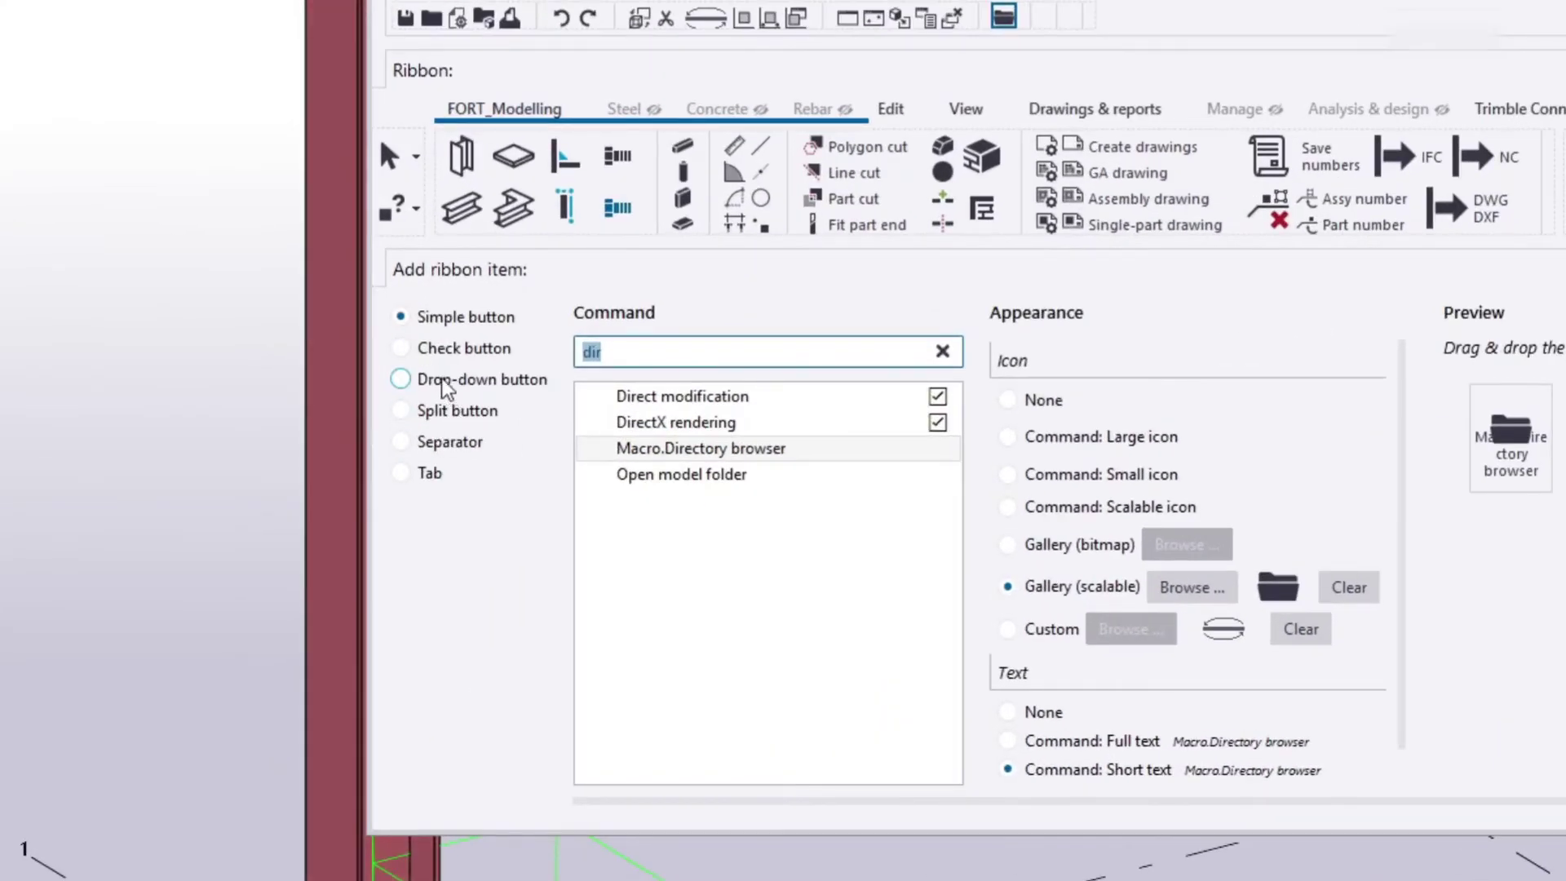
Create a drop-down button named "Catalog" with a scalable gallery icon found under "mana", and add it after the Directory browser button.
{"action": "left_click", "coordinate": [443, 380]}
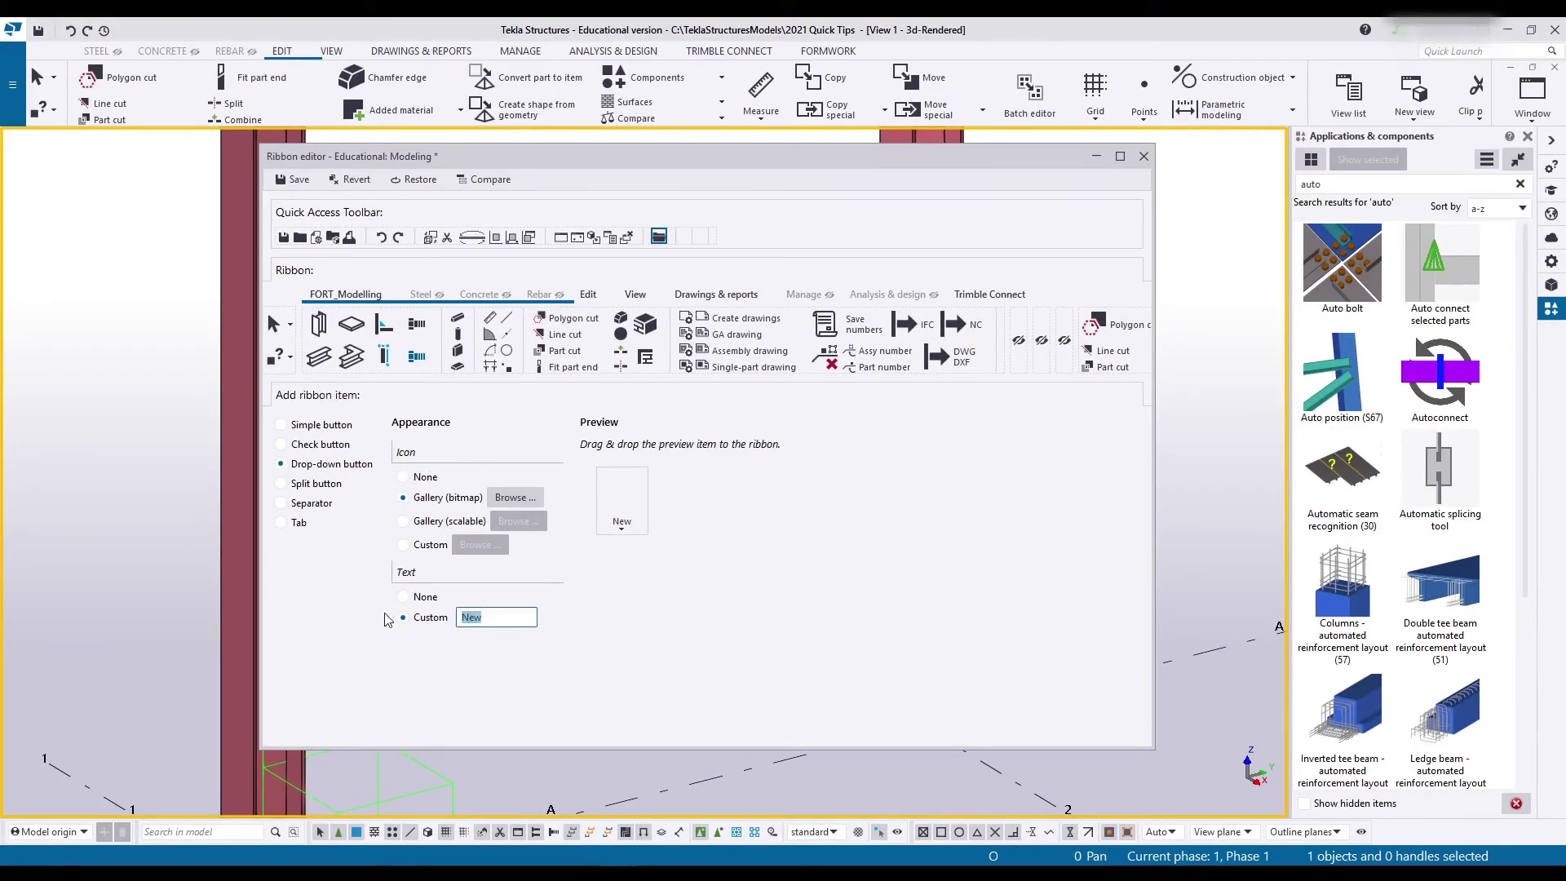
{"action": "type", "text": "Catalog"}
{"action": "left_click", "coordinate": [403, 521]}
{"action": "left_click", "coordinate": [519, 521]}
{"action": "left_click", "coordinate": [599, 283]}
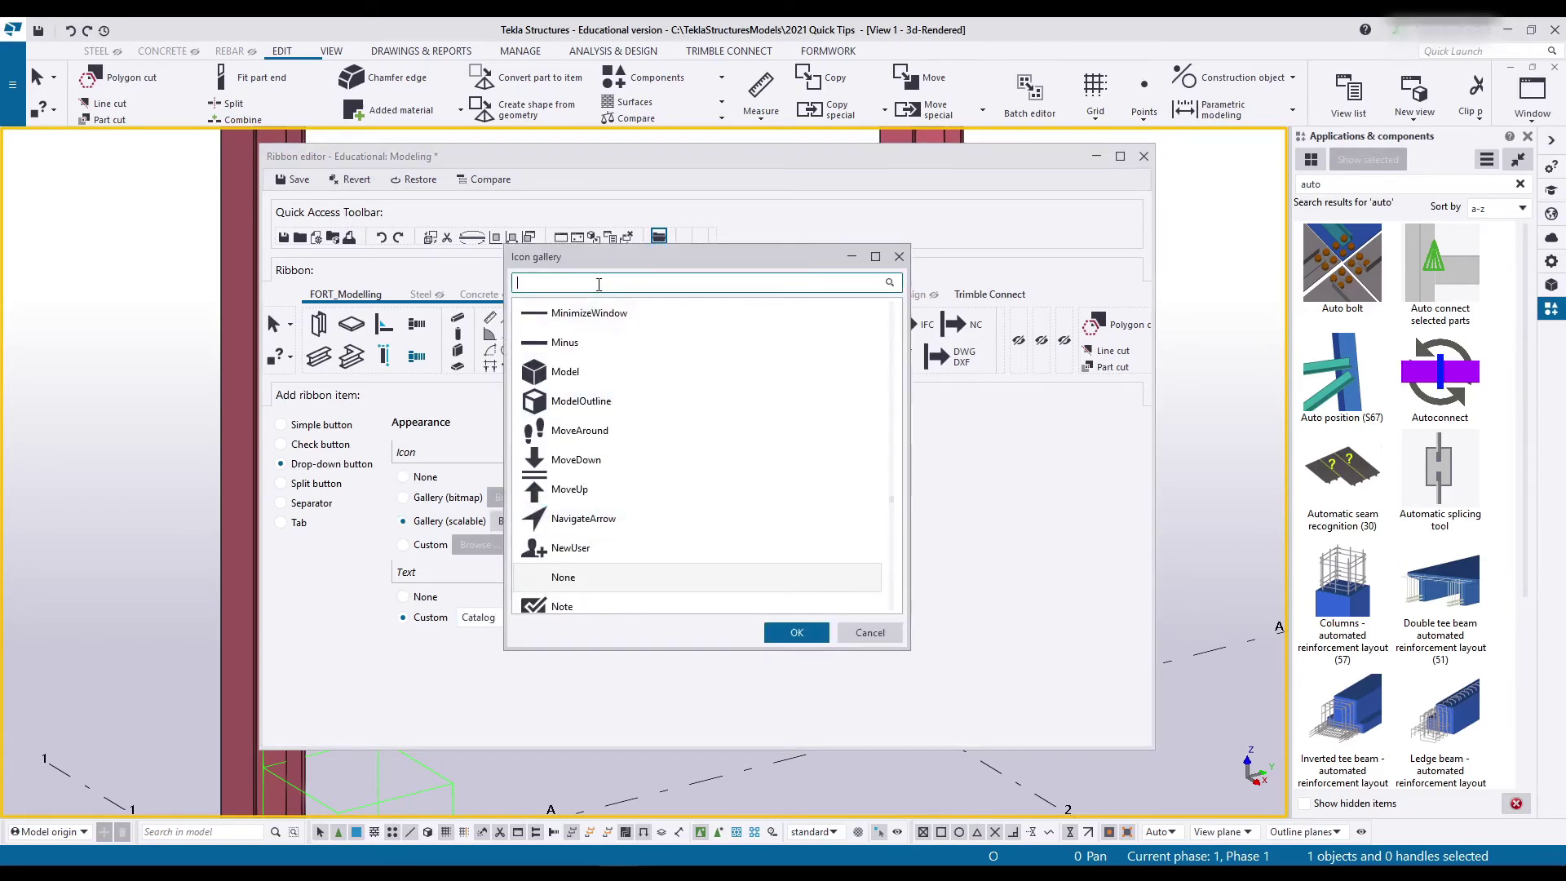
{"action": "type", "text": "mana"}
{"action": "scroll", "coordinate": [638, 481], "scroll_direction": "down", "scroll_amount": 5}
{"action": "left_click", "coordinate": [653, 371]}
{"action": "left_click", "coordinate": [796, 632]}
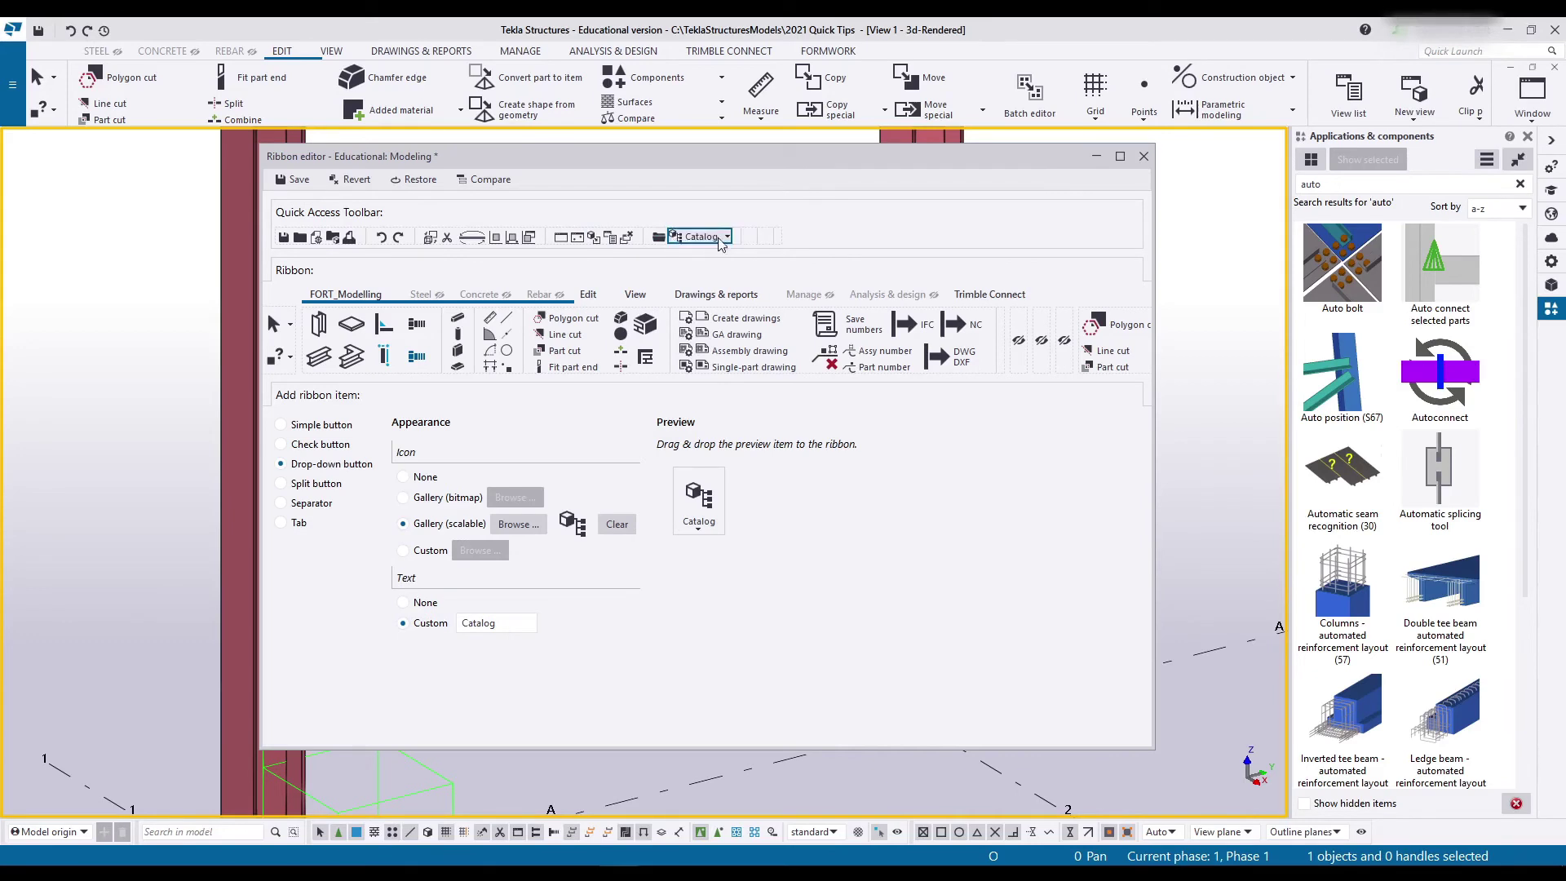
Search for "cata" and add the Bolt assembly catalog and Bolt catalog commands as simple buttons inside the Catalog drop-down.
{"action": "left_click", "coordinate": [296, 424]}
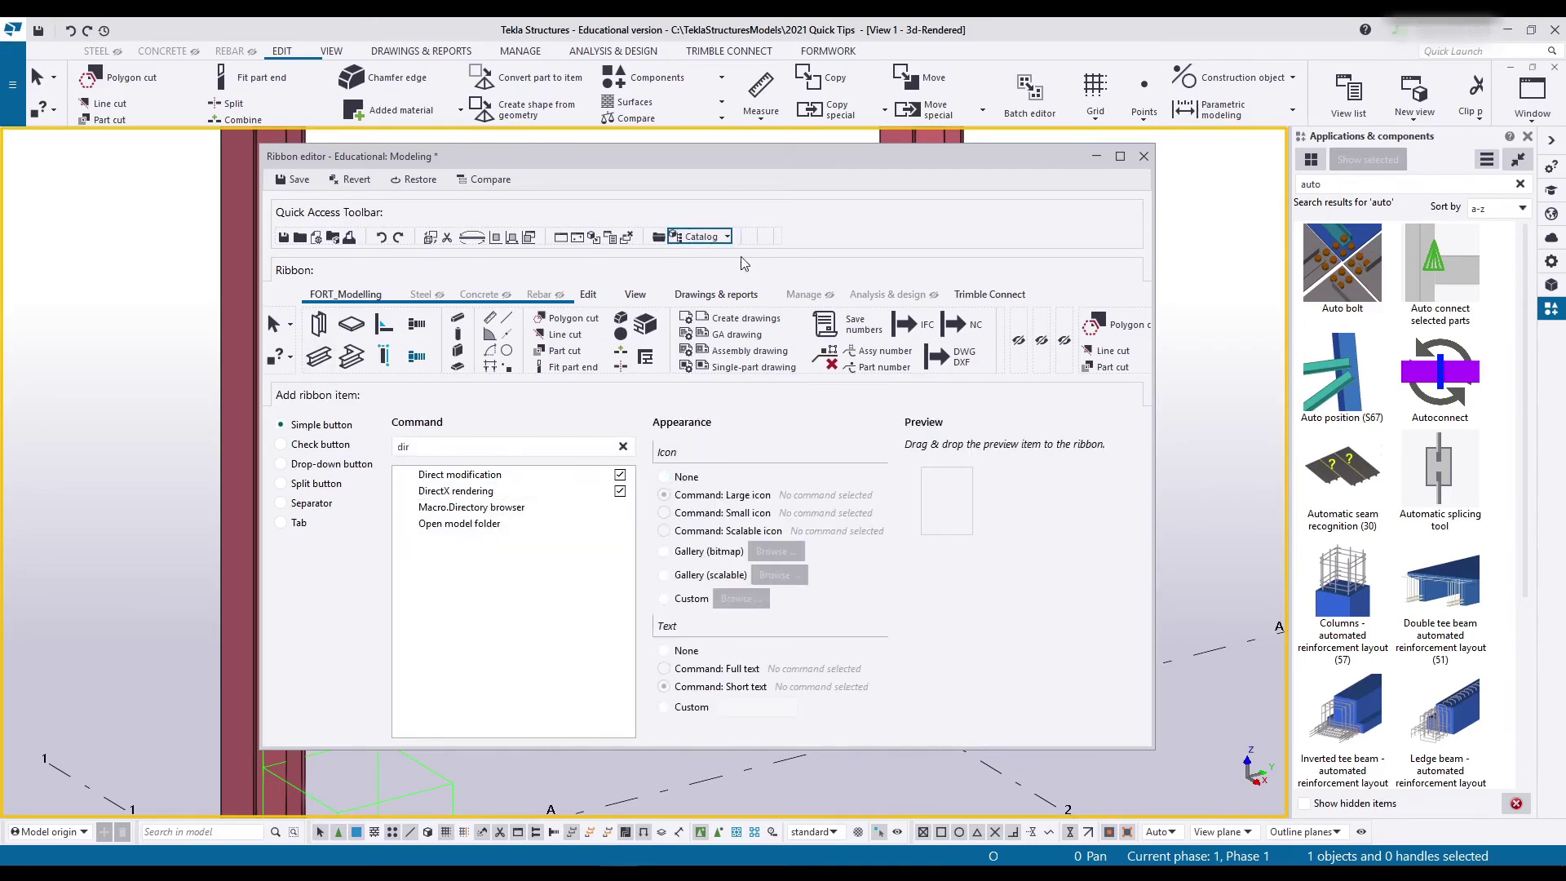
{"action": "left_click", "coordinate": [481, 447]}
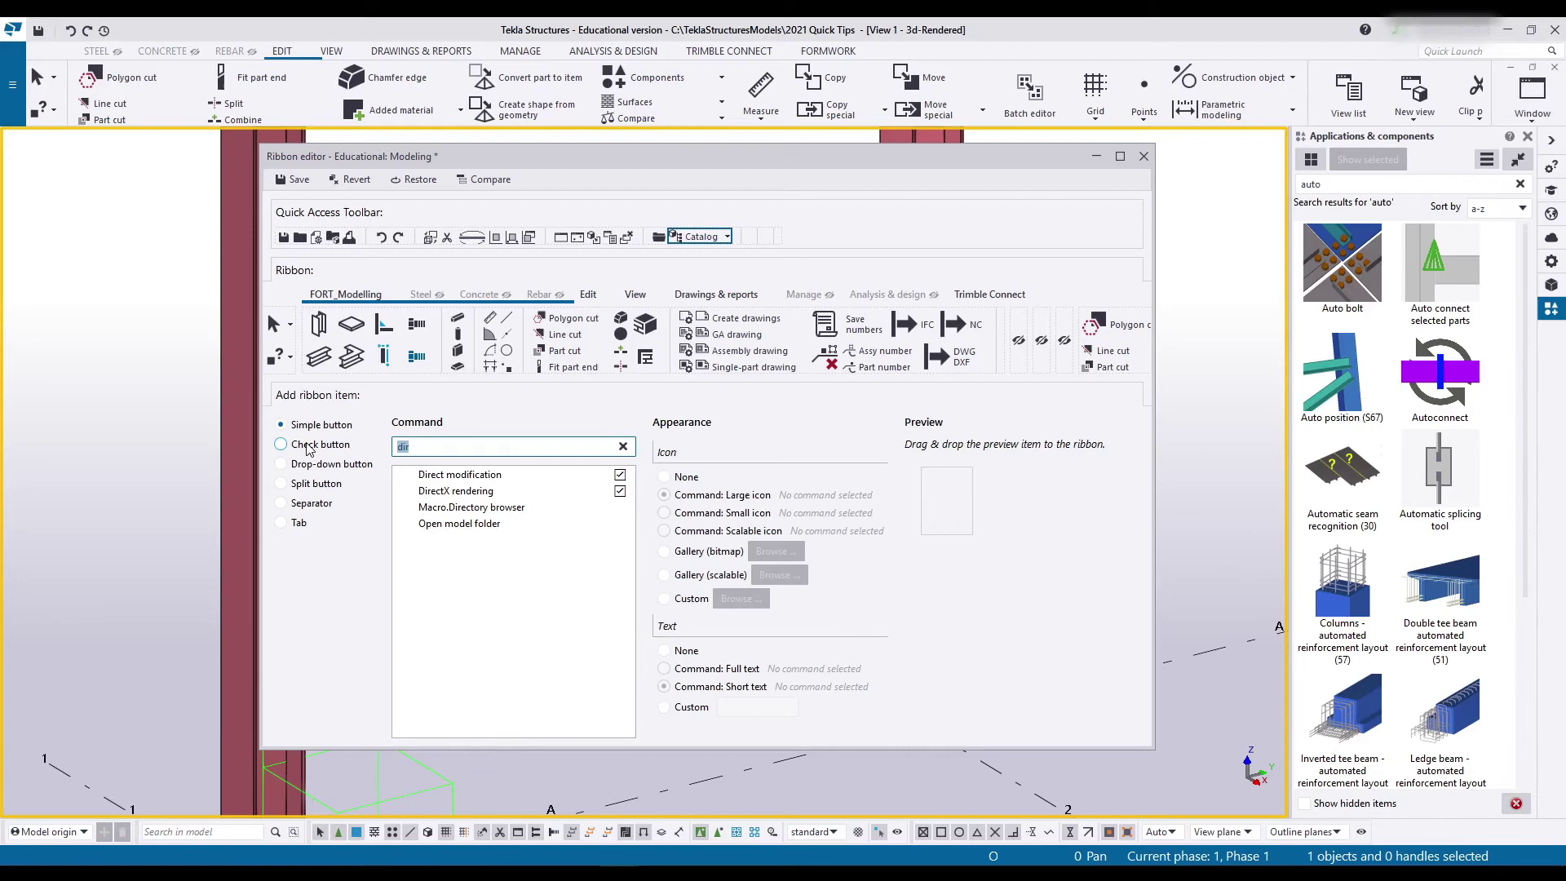
{"action": "type", "text": "cata"}
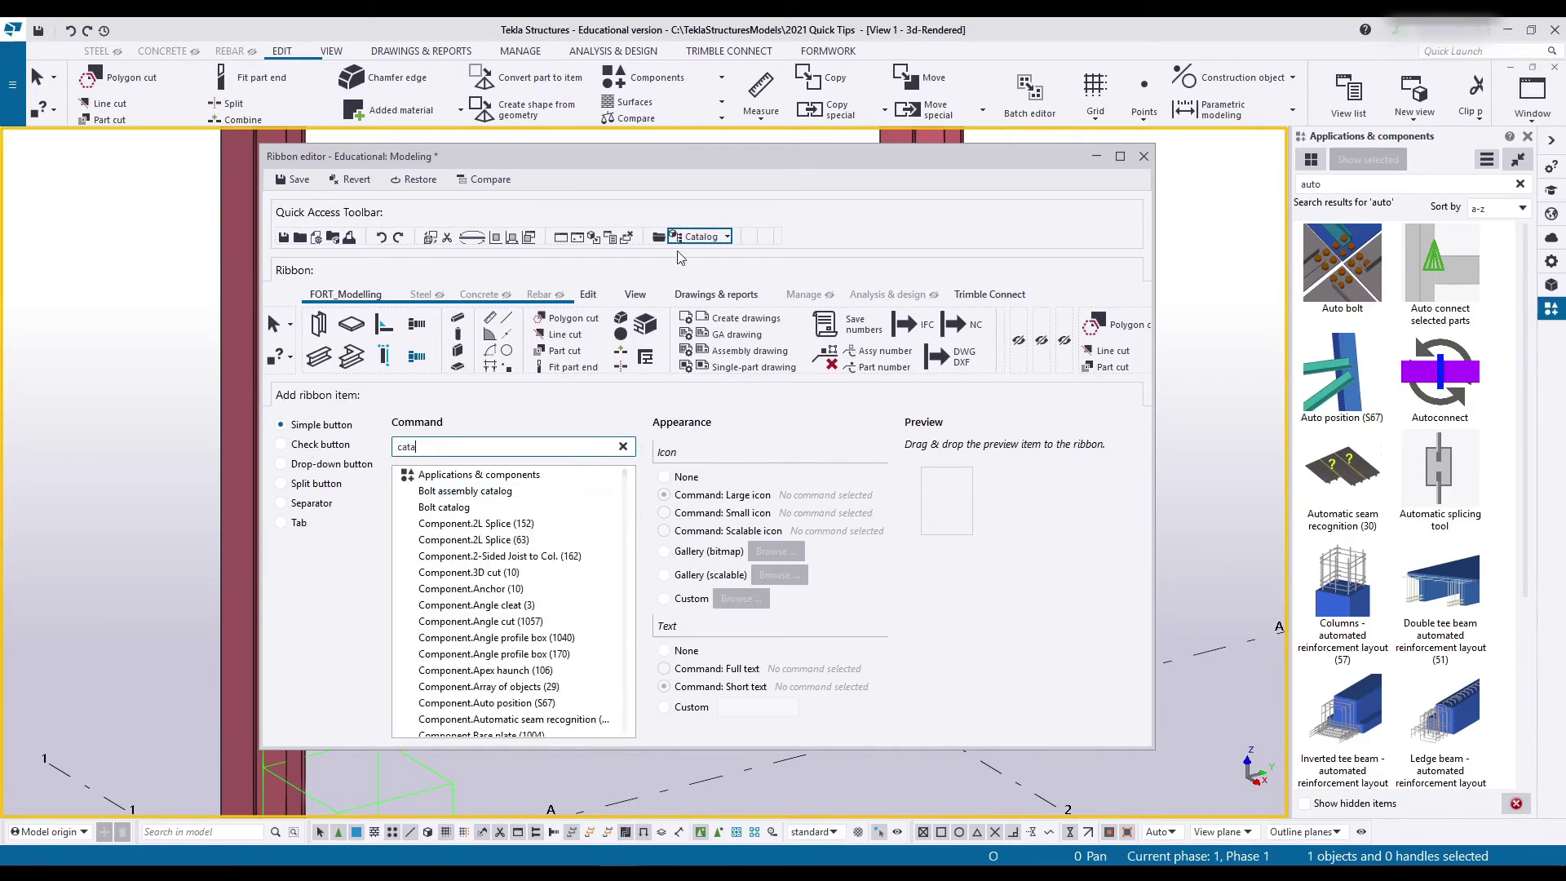
{"action": "left_click", "coordinate": [722, 240]}
{"action": "left_click", "coordinate": [512, 474]}
{"action": "left_click", "coordinate": [465, 491]}
{"action": "left_click_drag", "start_coordinate": [887, 501], "coordinate": [718, 281]}
{"action": "left_click", "coordinate": [444, 508]}
Search for "material" and "profile" and add the material and profile catalog commands to the Catalog drop-down.
{"action": "left_click_drag", "start_coordinate": [432, 447], "coordinate": [329, 455]}
{"action": "type", "text": "material"}
{"action": "left_click", "coordinate": [454, 524]}
{"action": "left_click_drag", "start_coordinate": [886, 501], "coordinate": [706, 318]}
{"action": "type", "text": "profile"}
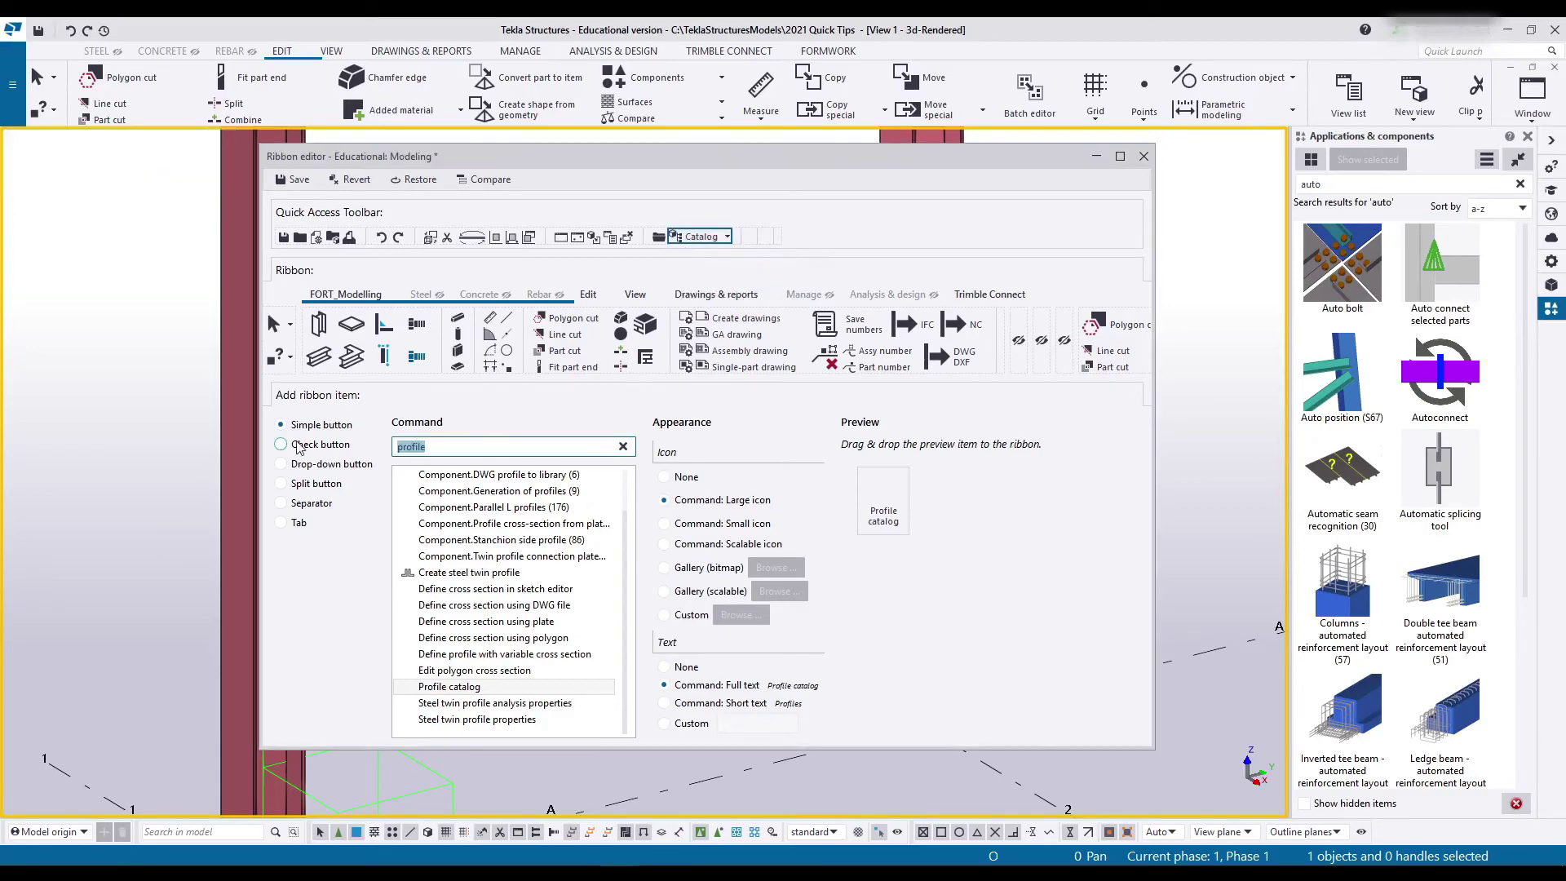
Search for "selection fil" and extend the Quick Access Toolbar with further command buttons after the Catalog drop-down.
{"action": "type", "text": "selection fil"}
{"action": "right_click", "coordinate": [791, 238]}
{"action": "left_click", "coordinate": [828, 274]}
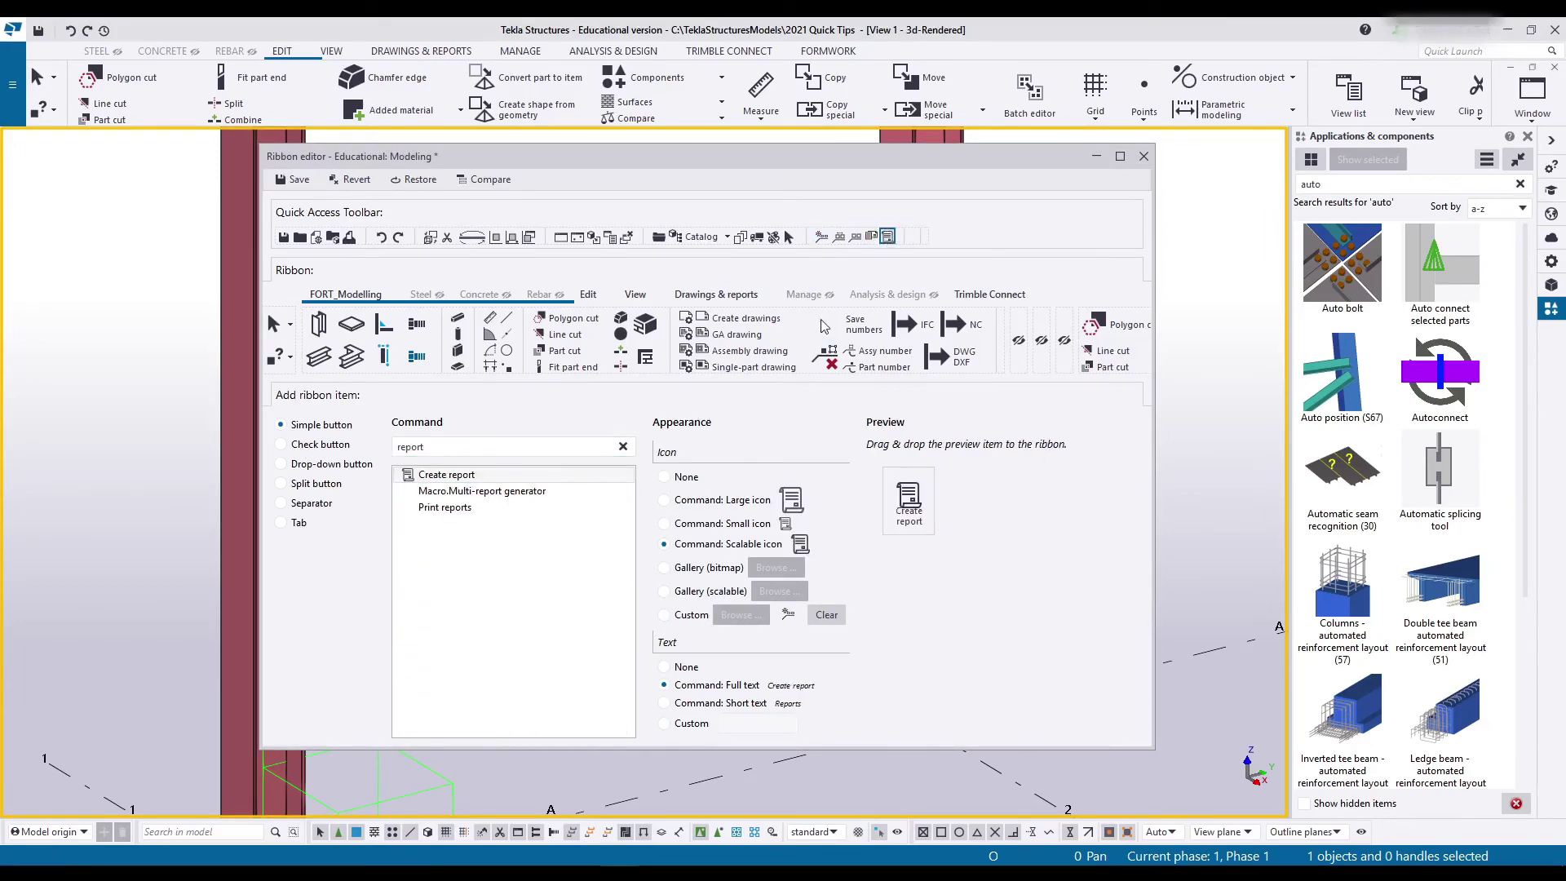
Place the Create report button beside Save numbers on the FORT_Modelling tab, and save and reload the modelling ribbon.
{"action": "left_click_drag", "start_coordinate": [824, 326], "coordinate": [824, 325]}
{"action": "left_click", "coordinate": [288, 180]}
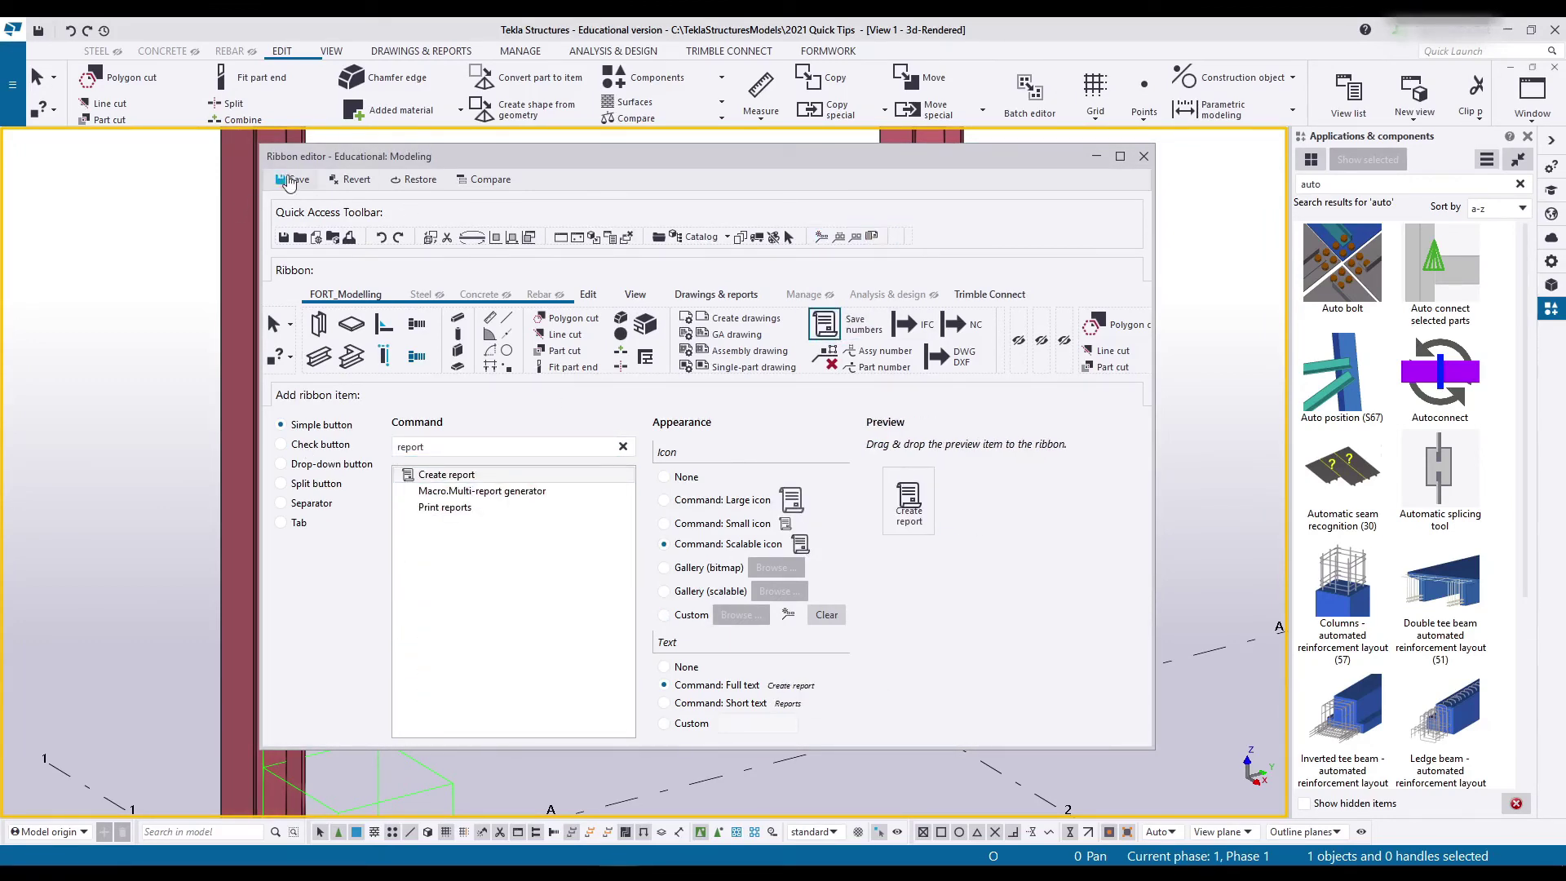
{"action": "left_click", "coordinate": [1145, 156]}
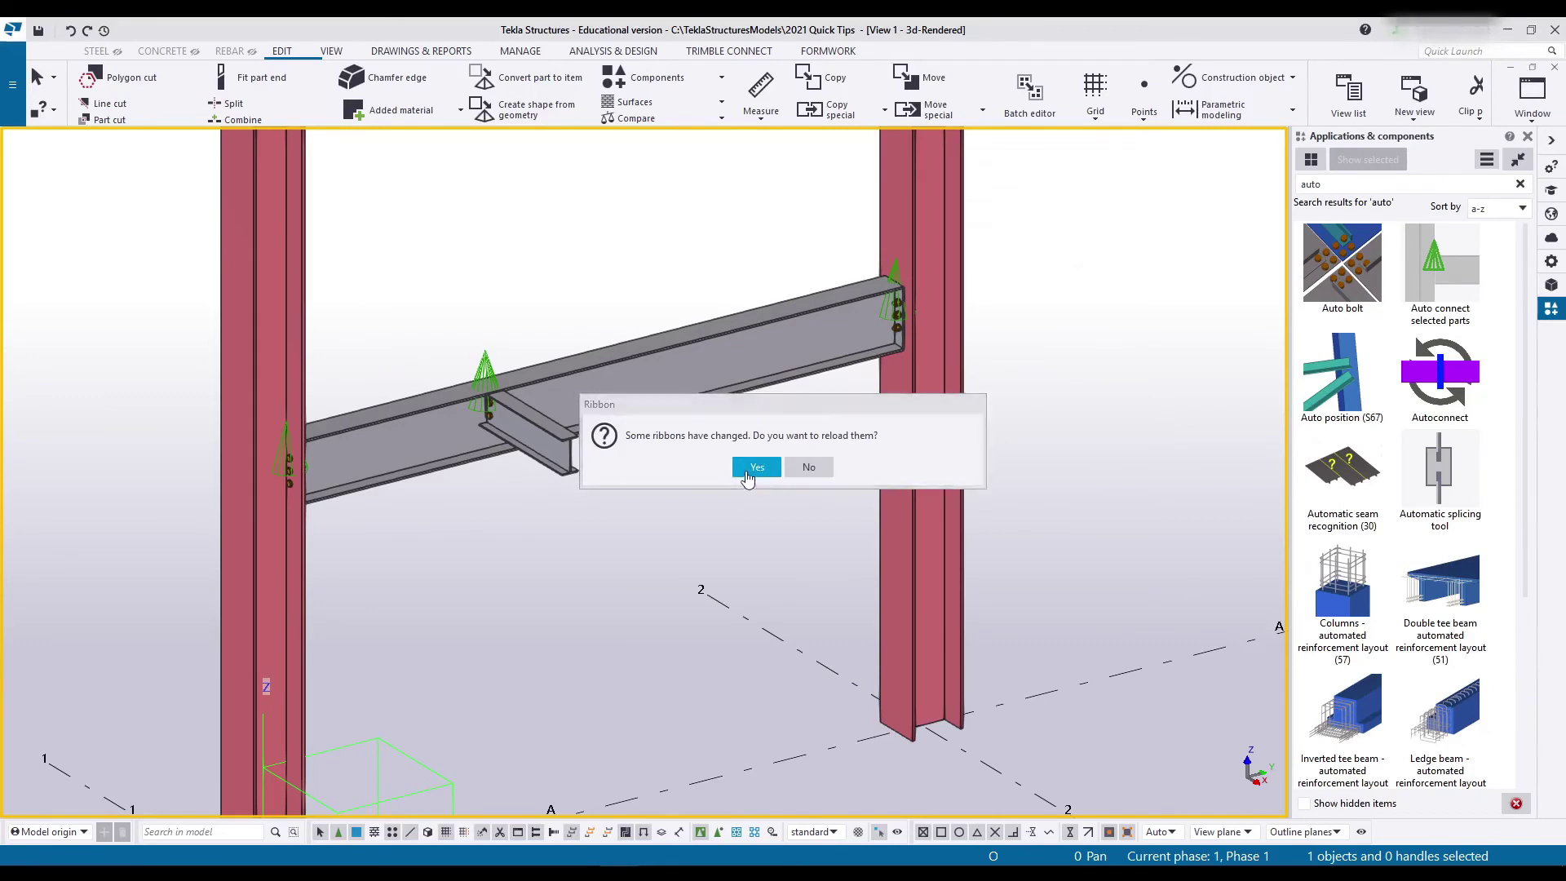
{"action": "left_click", "coordinate": [755, 468]}
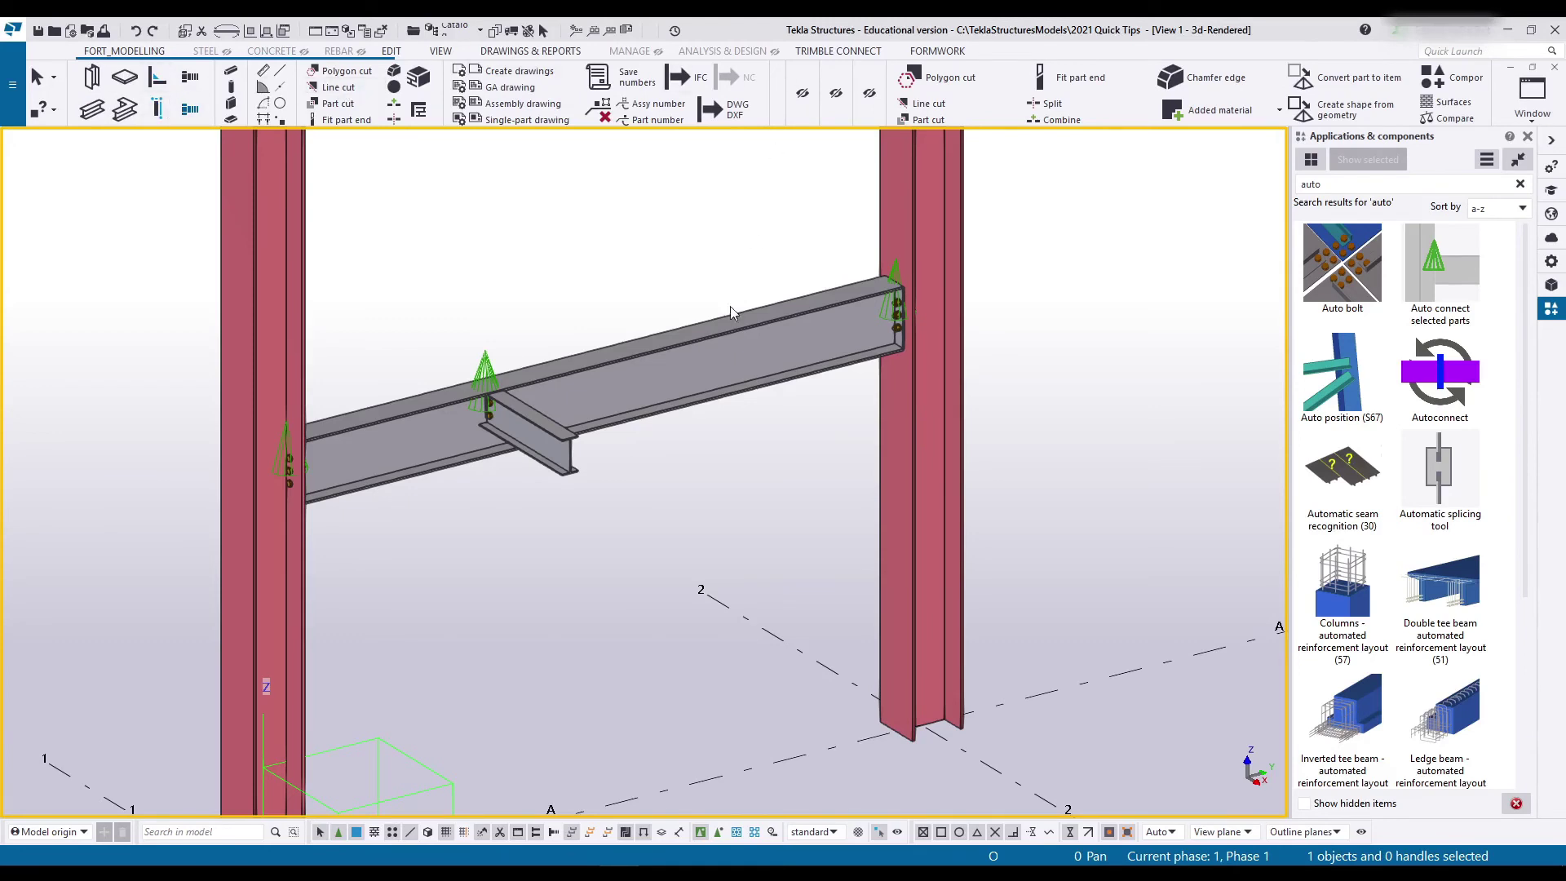
Open the Document manager from the customized Quick Access Toolbar and show the All drawings category.
{"action": "left_click", "coordinate": [459, 218]}
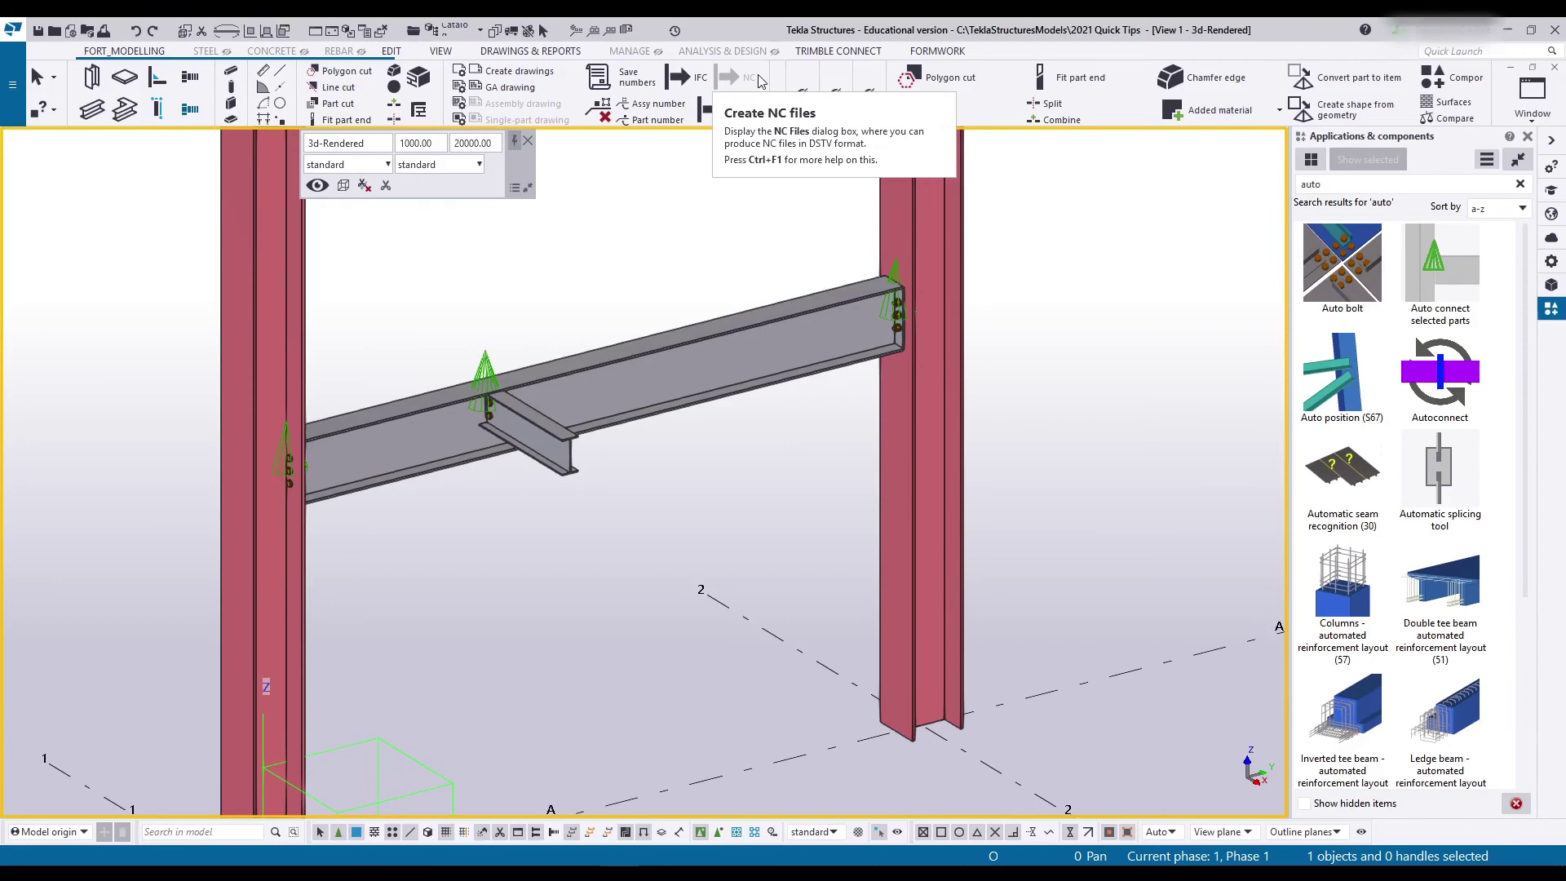
{"action": "left_click", "coordinate": [643, 32]}
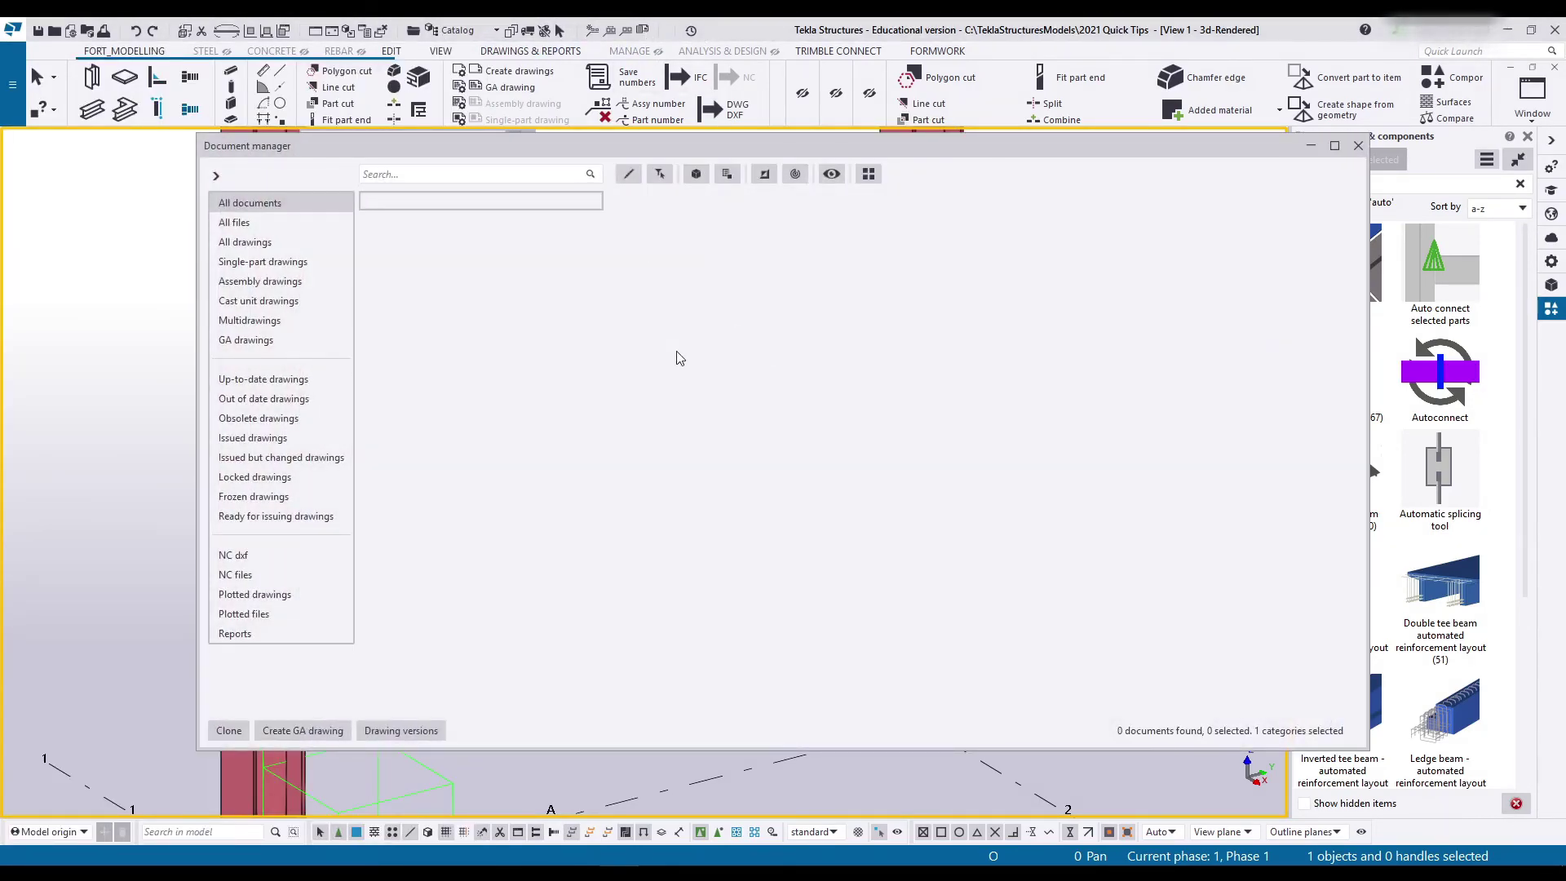
{"action": "left_click", "coordinate": [245, 243]}
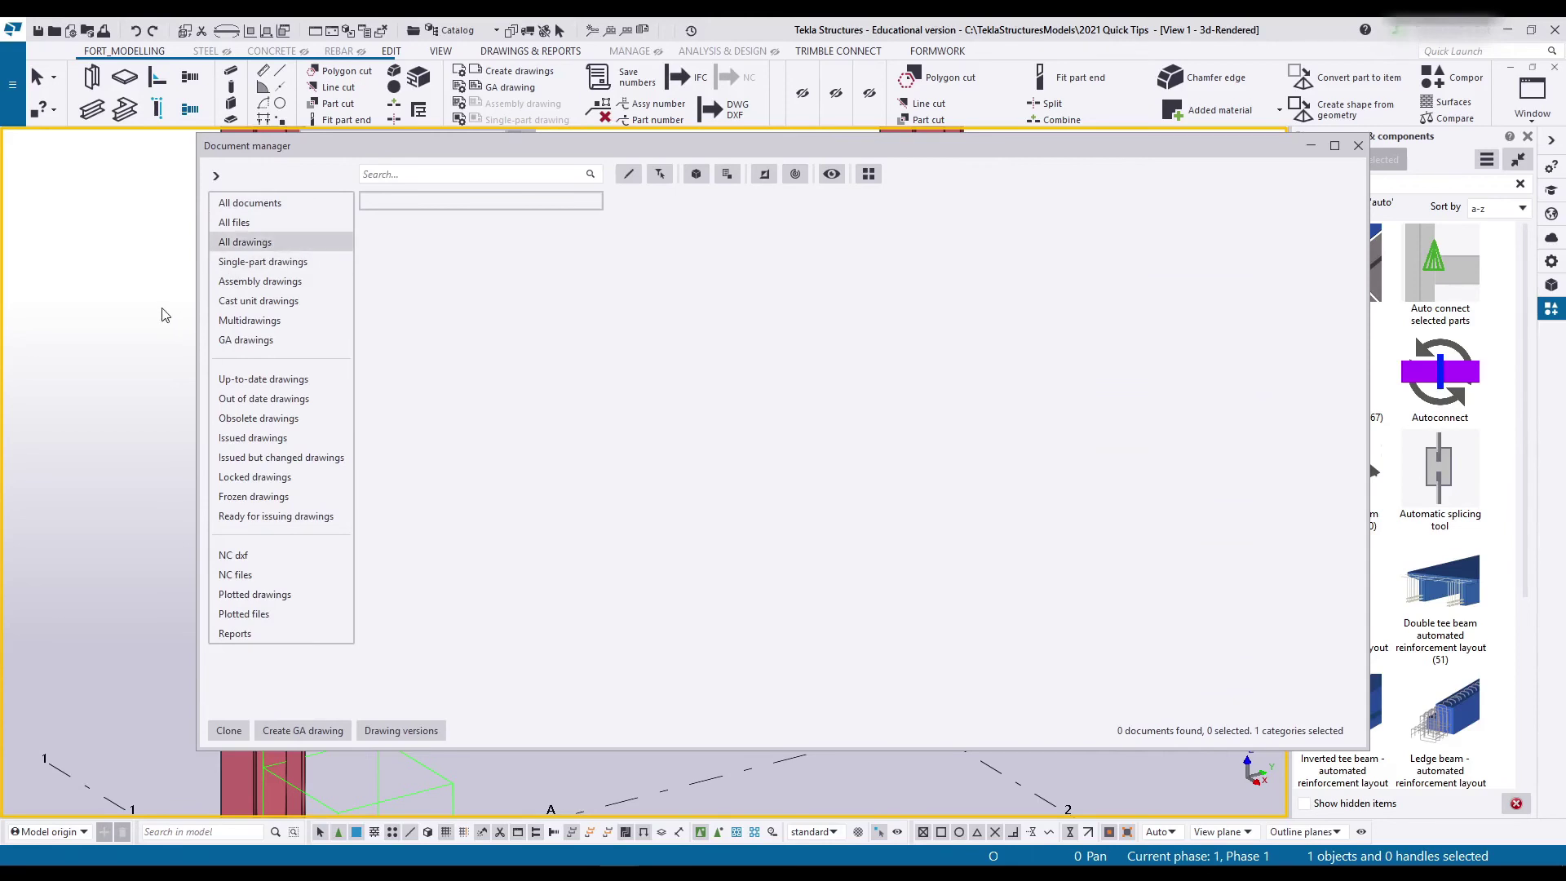
Select the red column and create an assembly drawing of it, performing the required numbering.
{"action": "mouse_move", "coordinate": [162, 315]}
{"action": "middle_mouse_down"}
{"action": "mouse_move", "coordinate": [43, 315]}
{"action": "mouse_move", "coordinate": [32, 300]}
{"action": "middle_mouse_up"}
{"action": "left_click", "coordinate": [105, 285]}
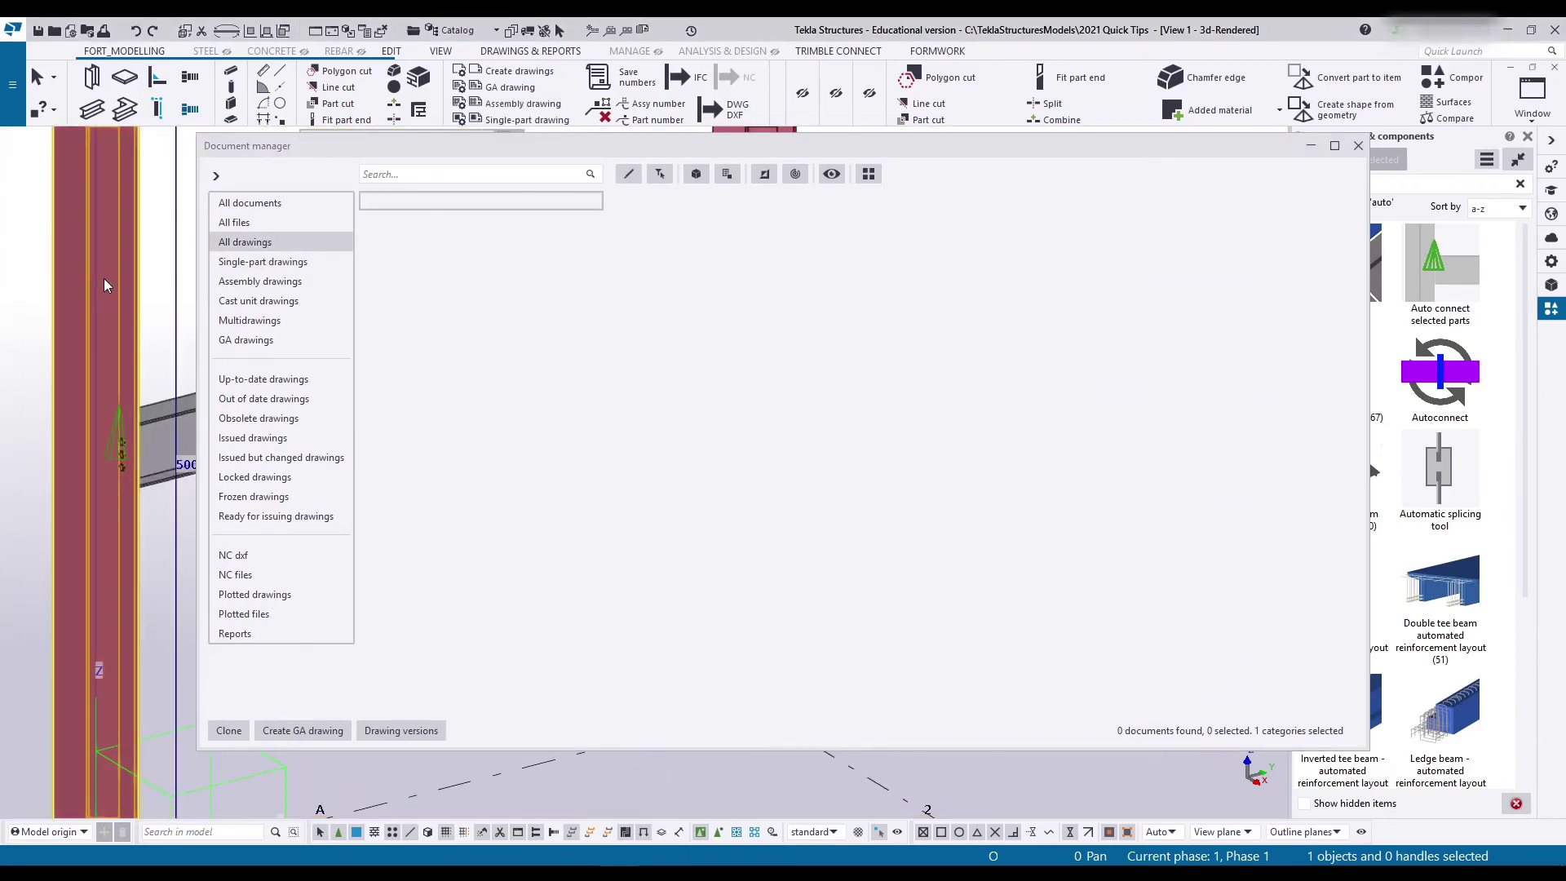
{"action": "right_click", "coordinate": [104, 279]}
{"action": "left_click", "coordinate": [89, 209]}
{"action": "left_click", "coordinate": [514, 104]}
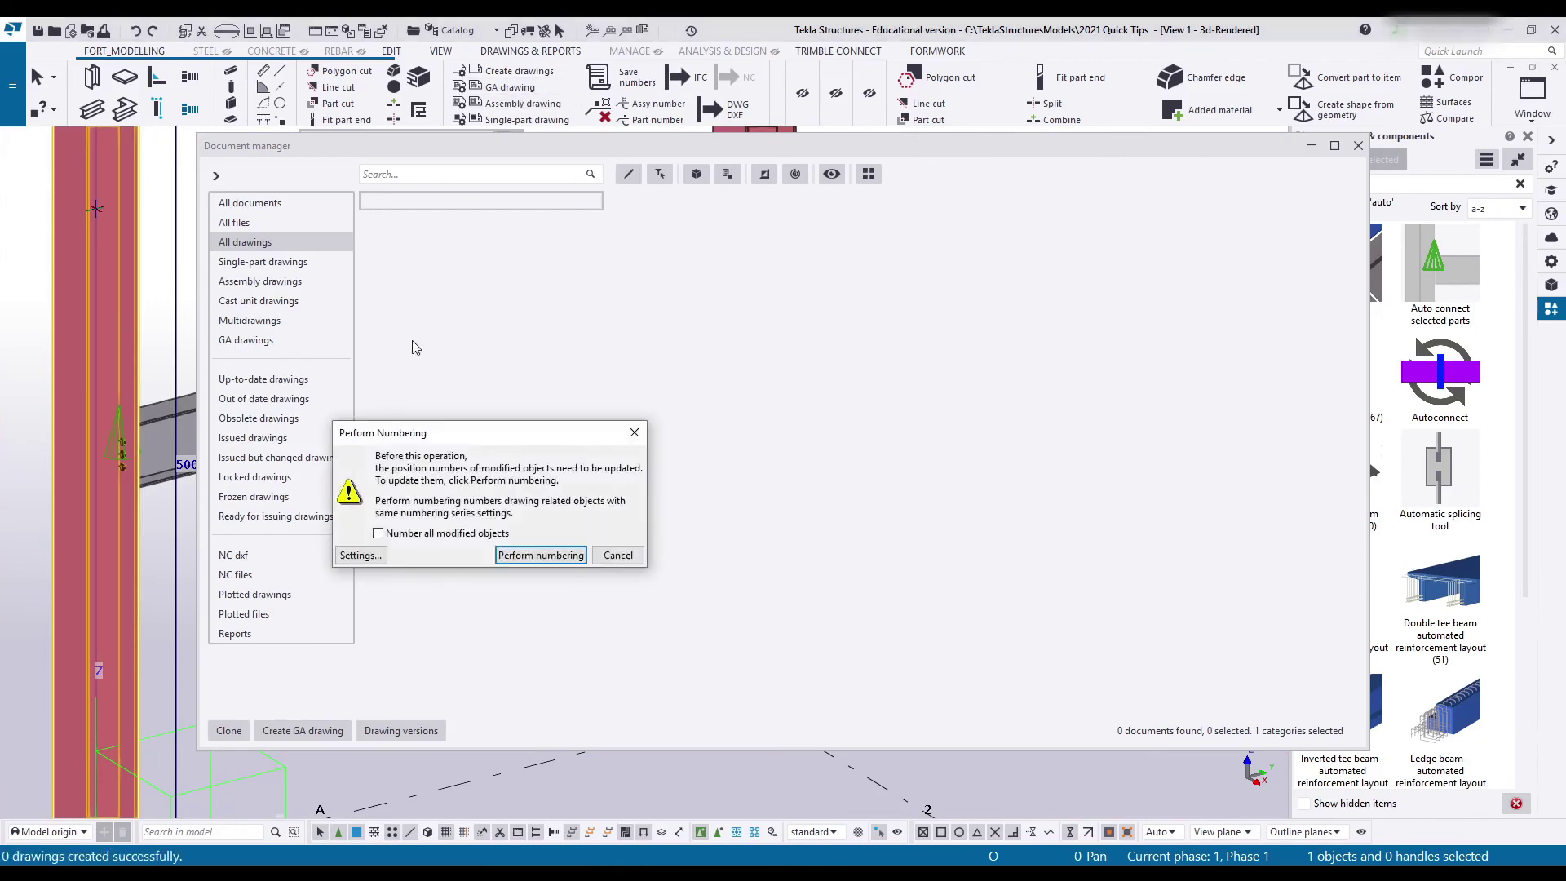
{"action": "left_click", "coordinate": [534, 556]}
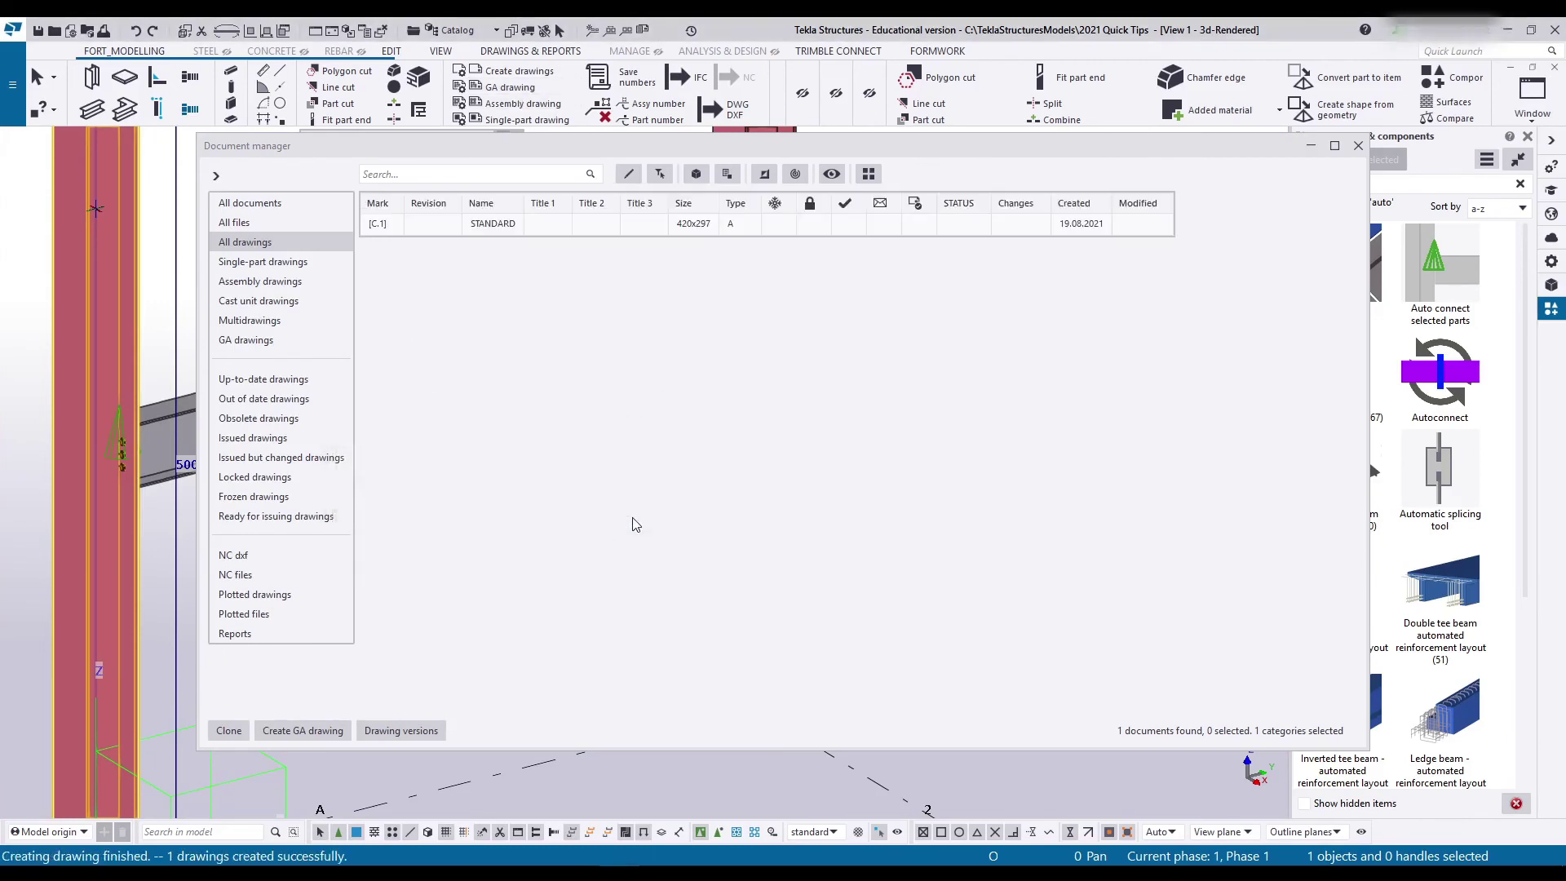
Open the new column assembly drawing and launch the ribbon editor for the drawing mode.
{"action": "left_click", "coordinate": [492, 231]}
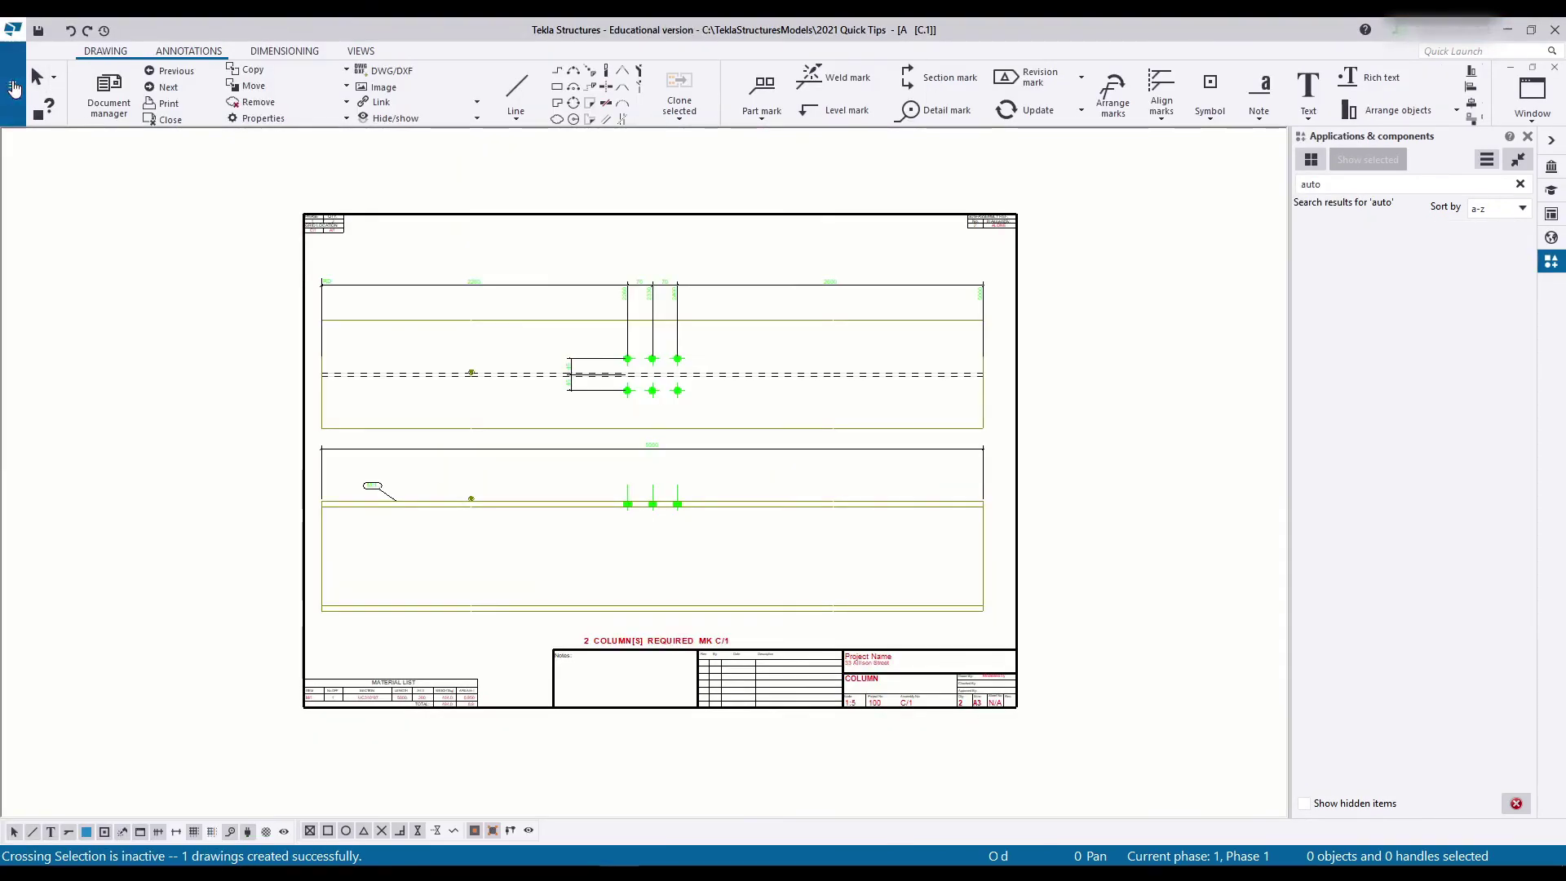
{"action": "left_click", "coordinate": [12, 84]}
{"action": "left_click", "coordinate": [66, 274]}
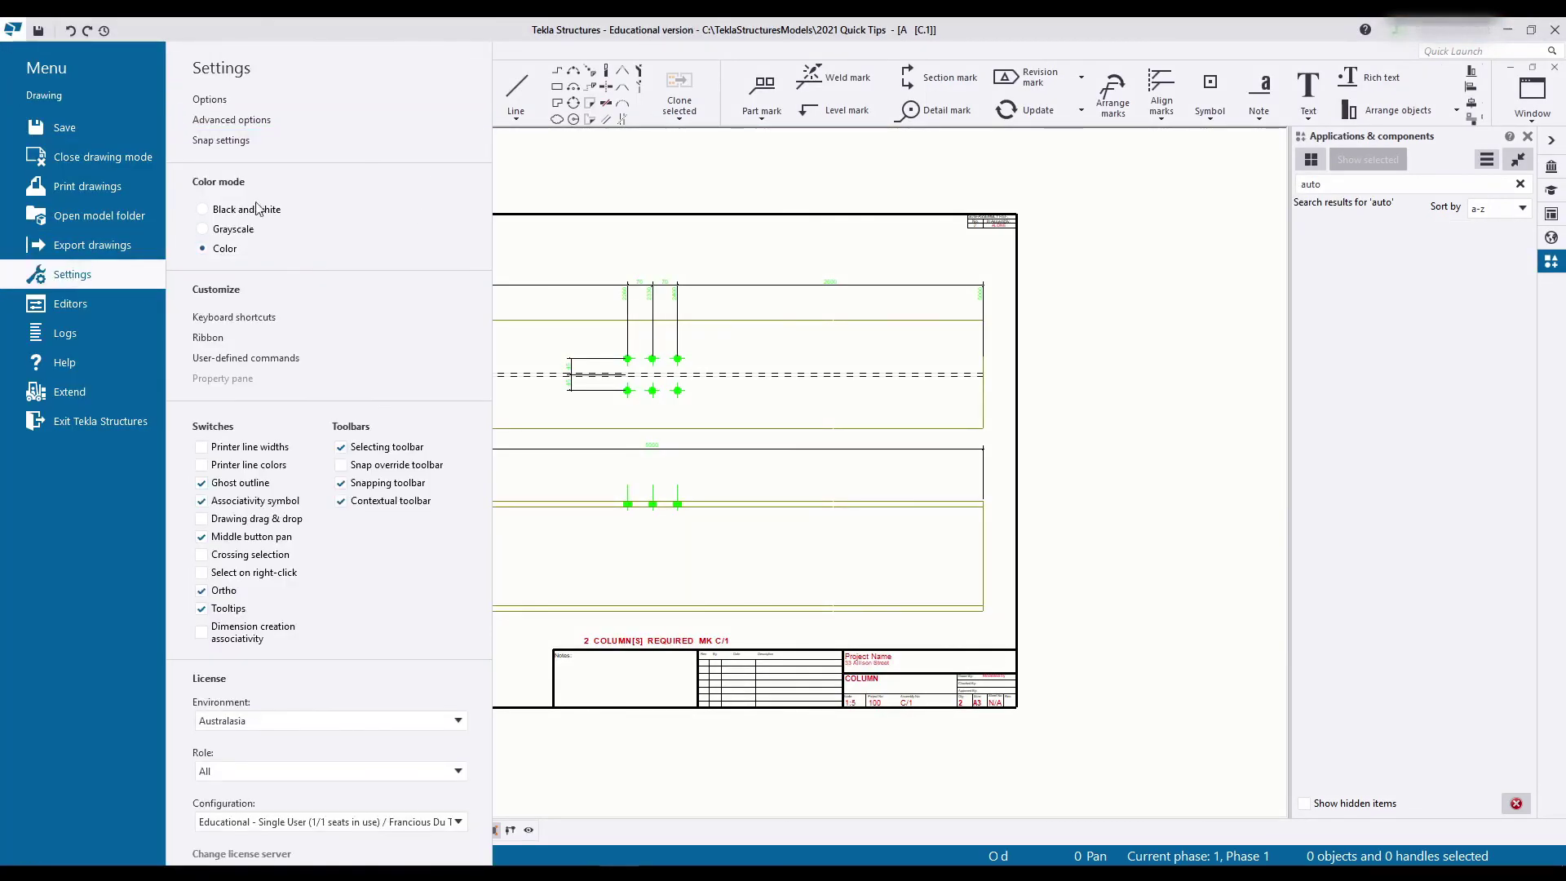
{"action": "left_click", "coordinate": [224, 336]}
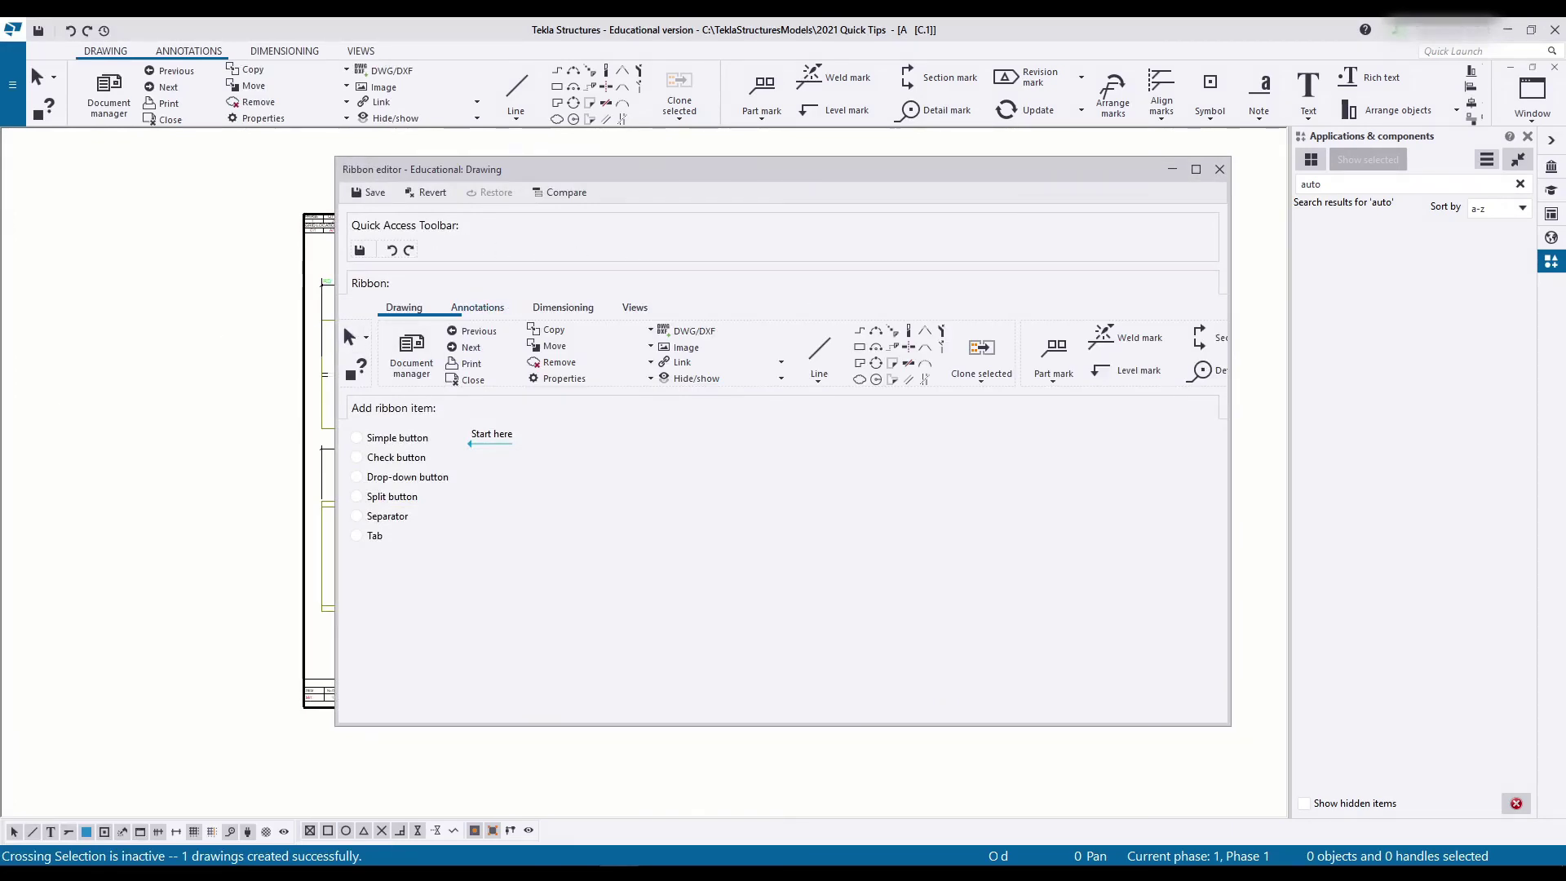
Search for "open" and add the folder-opening command with an icon found under "folder" after Save in the drawing Quick Access Toolbar.
{"action": "left_click", "coordinate": [356, 438]}
{"action": "type", "text": "open"}
{"action": "left_click", "coordinate": [522, 553]}
{"action": "type", "text": "folder"}
{"action": "left_click", "coordinate": [852, 628]}
{"action": "left_click_drag", "start_coordinate": [1055, 514], "coordinate": [376, 250]}
Search for "propert" and fill a FORT_Drawings tab with a properties command and the Remove all change symbols command.
{"action": "type", "text": "propert"}
{"action": "left_click", "coordinate": [535, 569]}
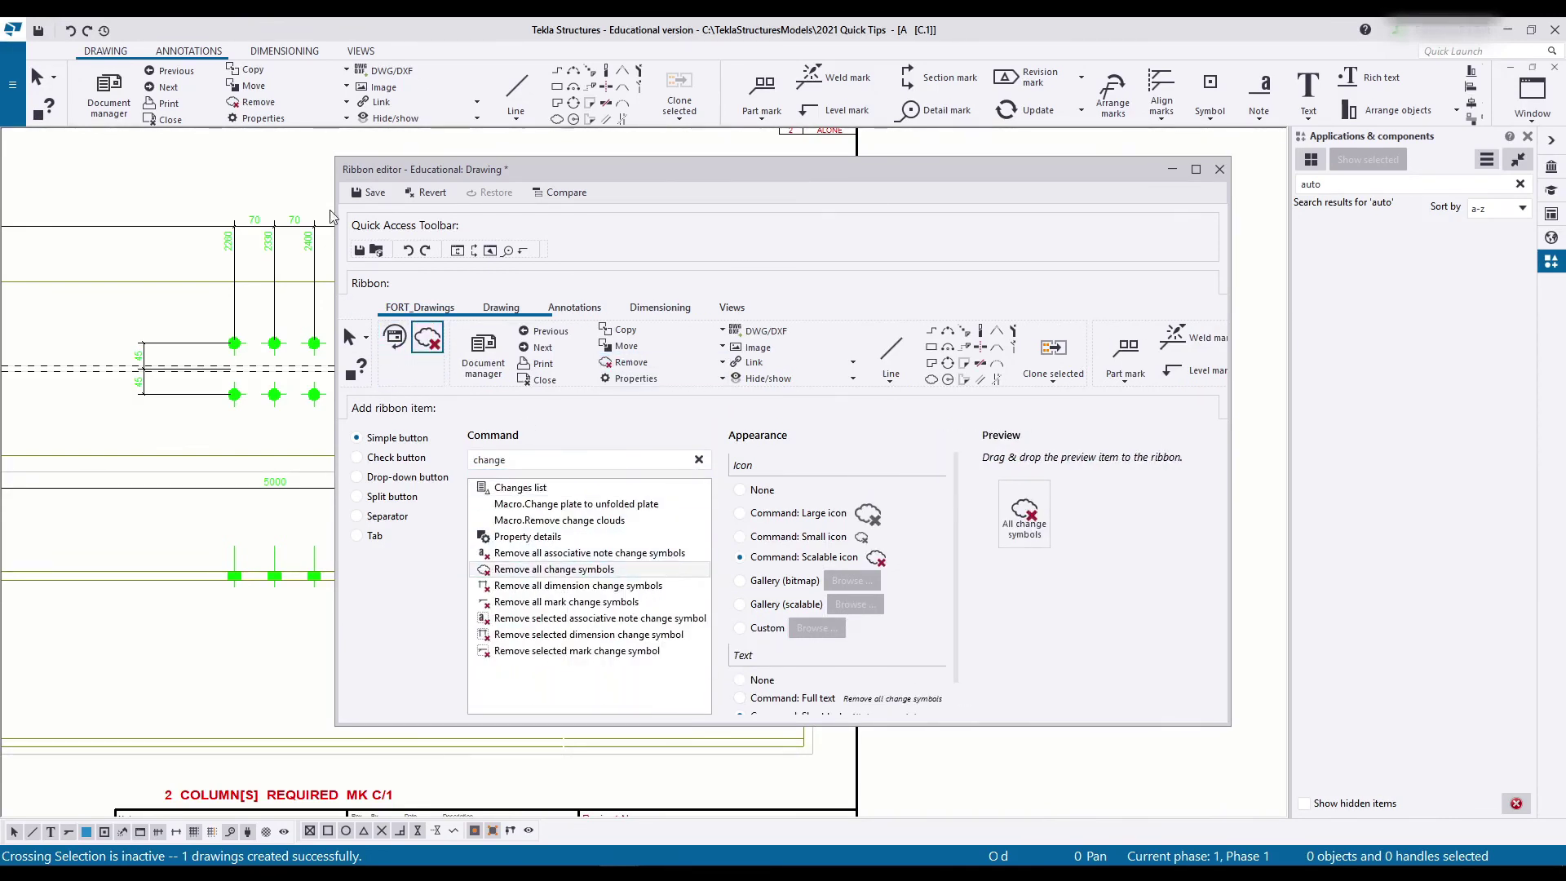
Save the customized drawing ribbon, close the ribbon editor and reload the changed ribbons.
{"action": "left_click", "coordinate": [367, 192]}
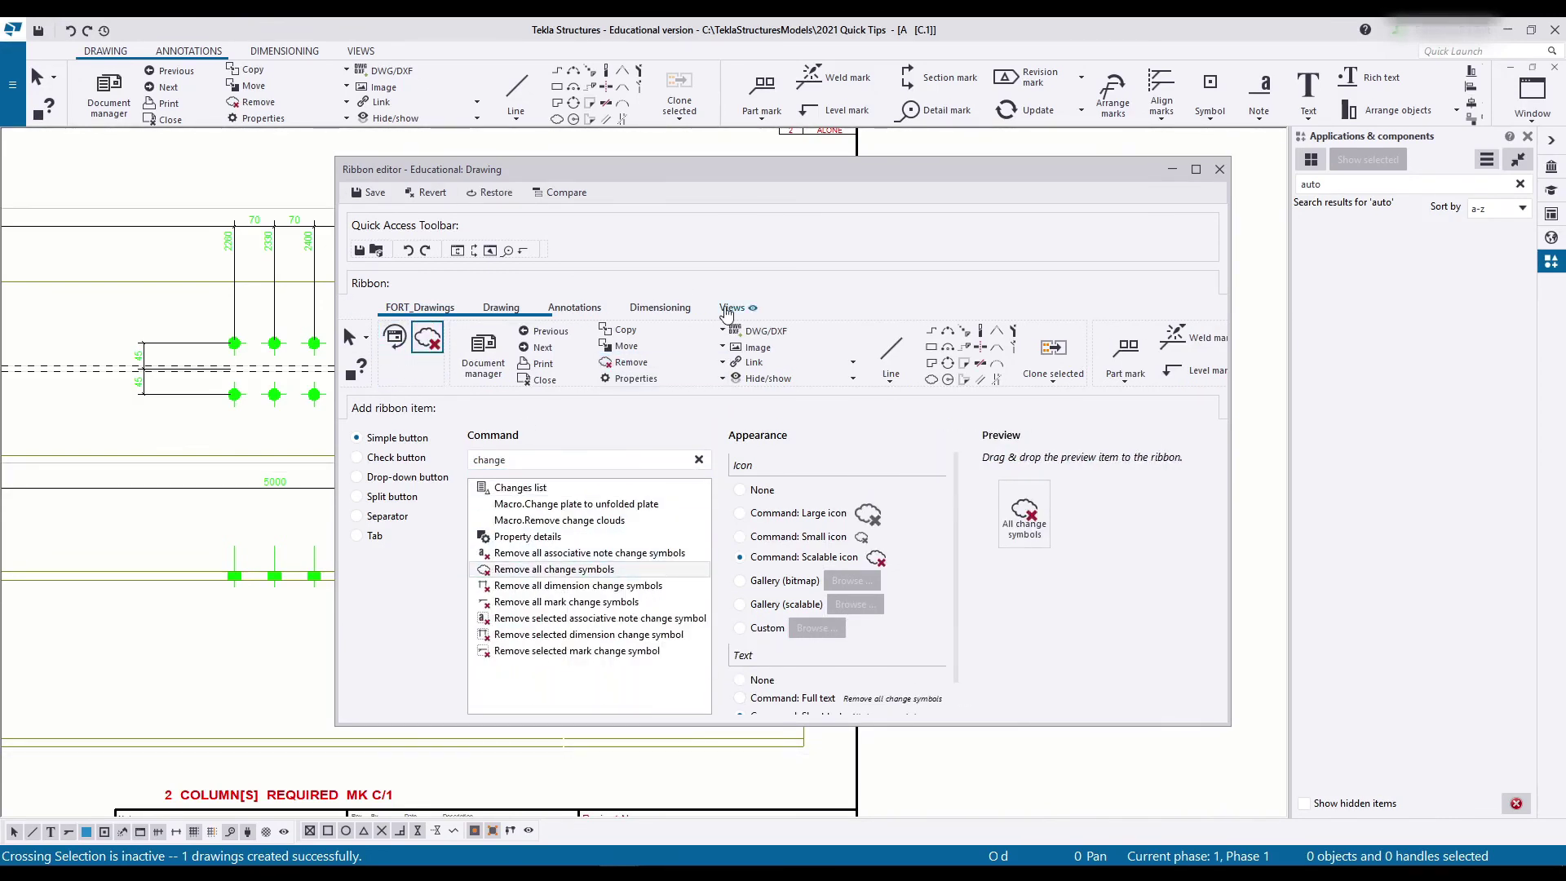
{"action": "left_click", "coordinate": [1221, 170]}
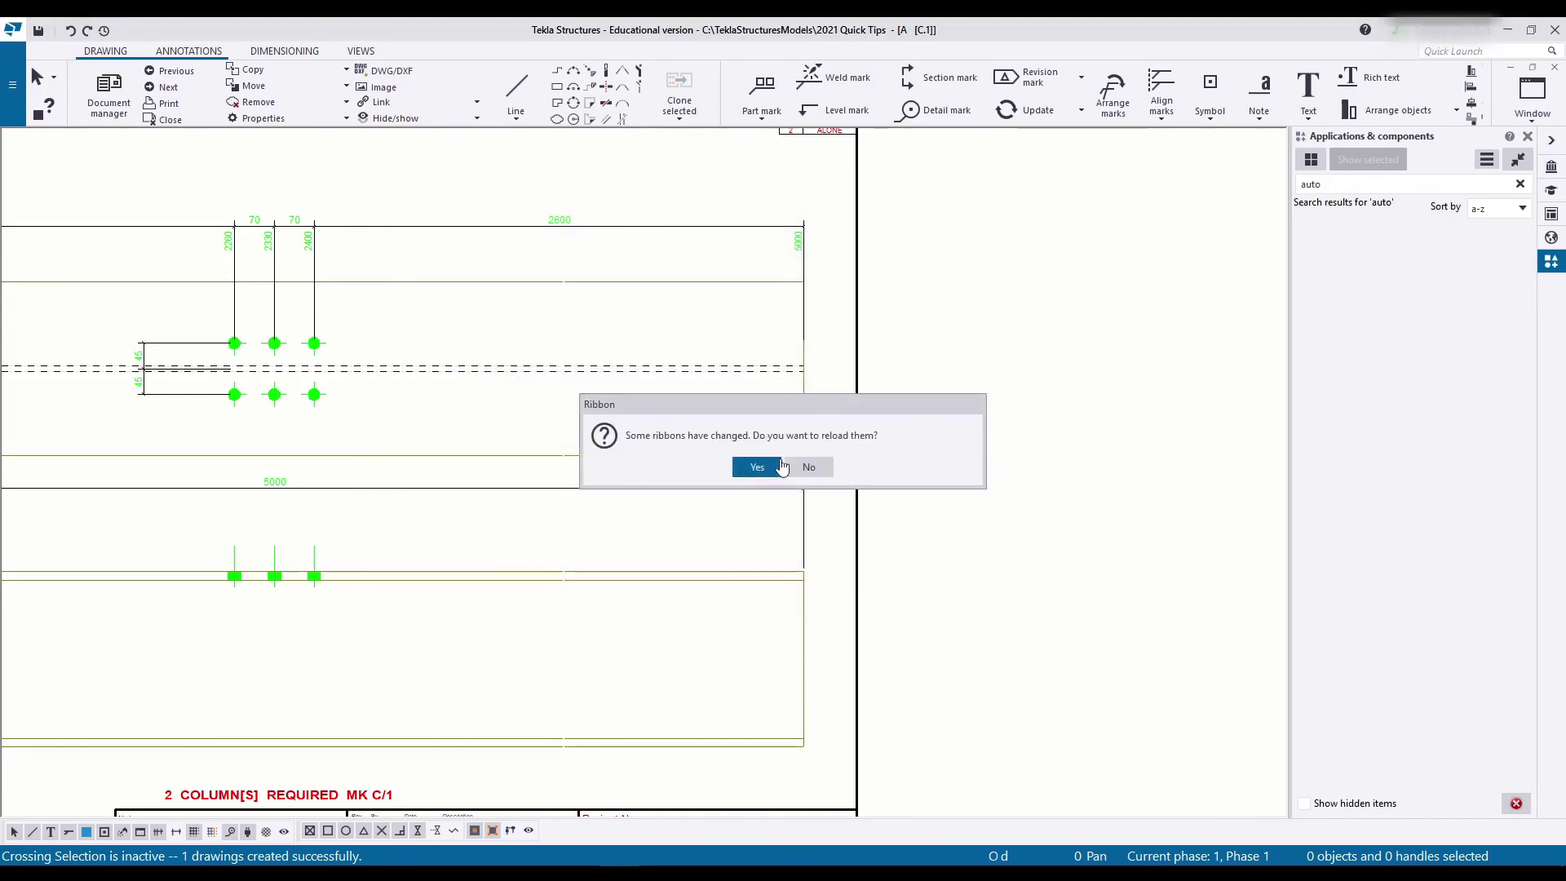
{"action": "left_click", "coordinate": [755, 467]}
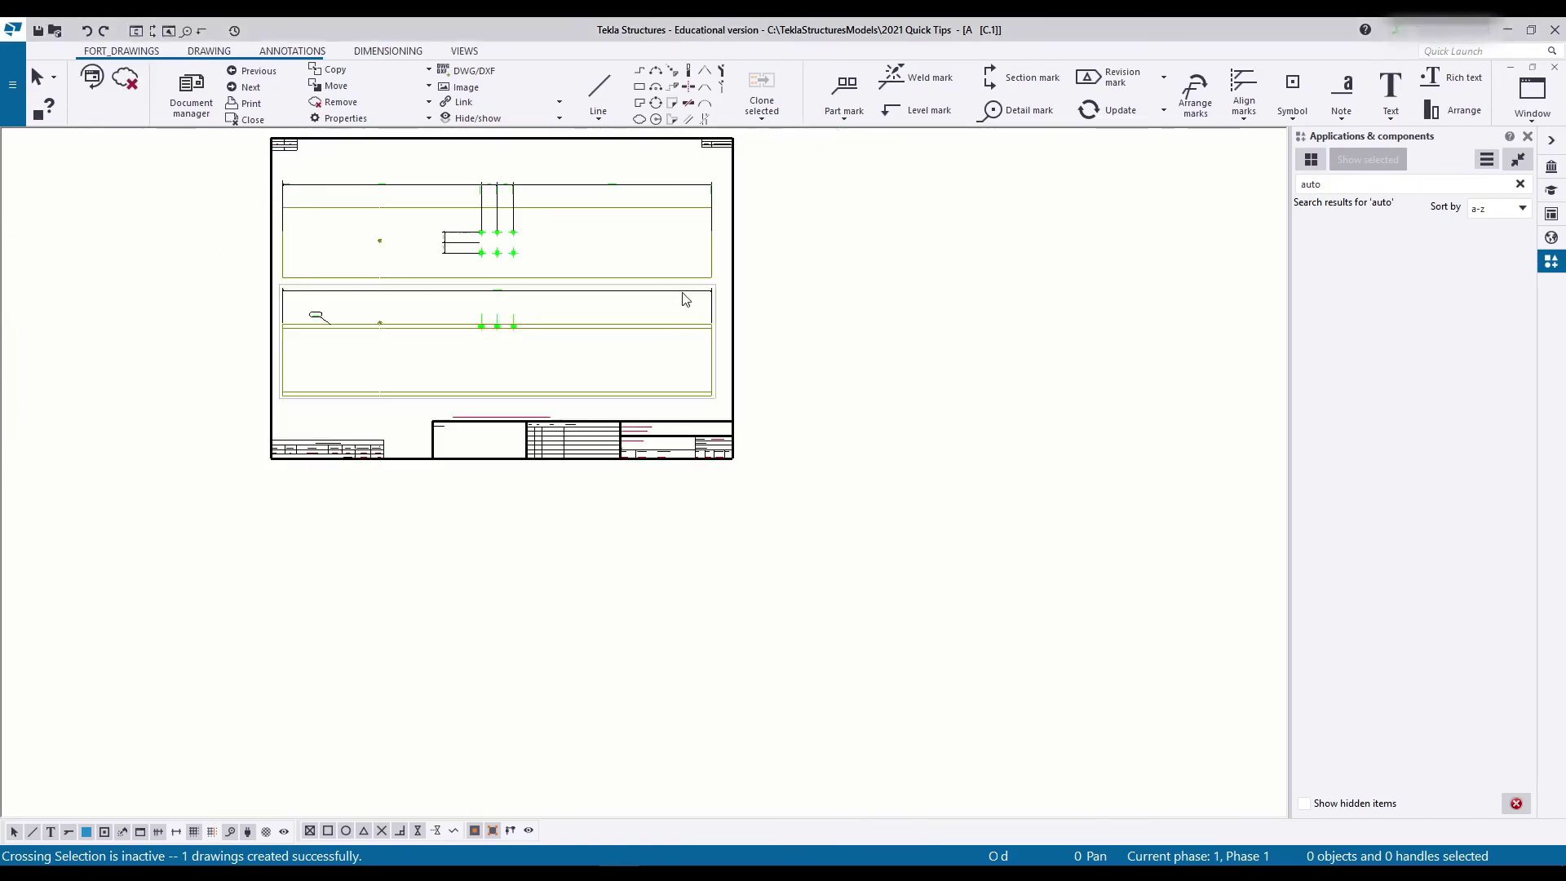